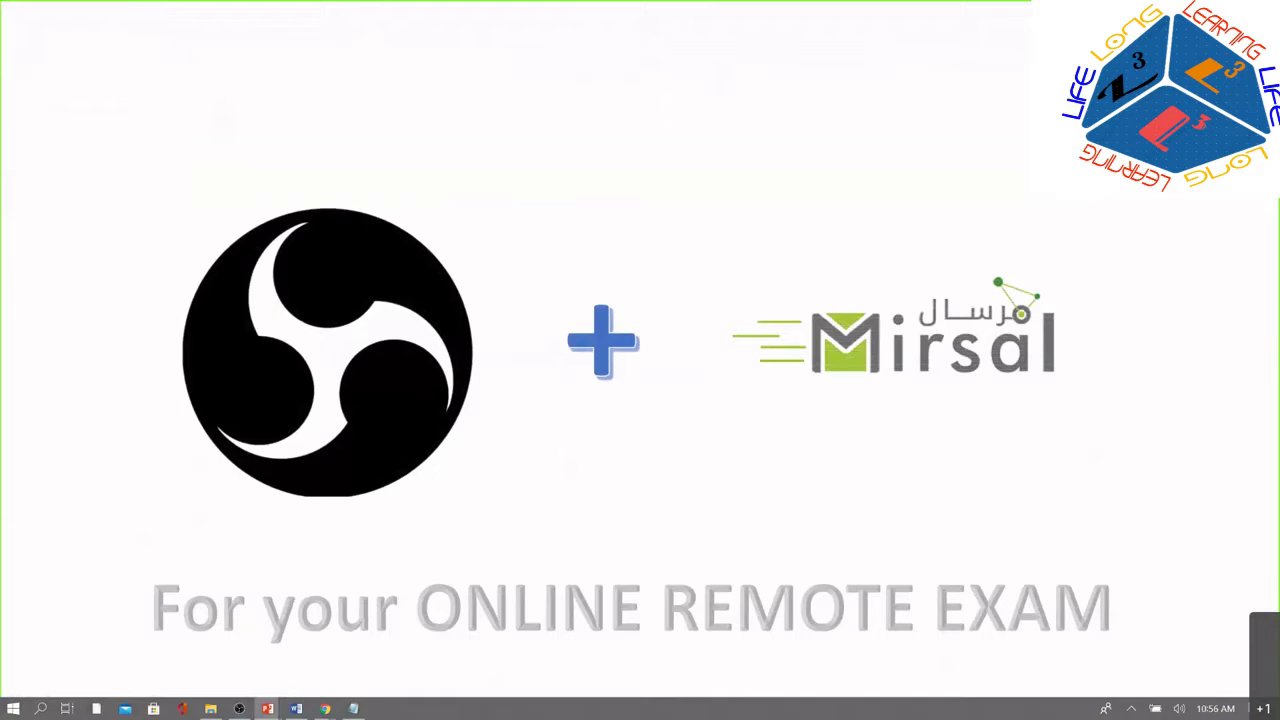
Step: Advance the slide show from the title through the three exam parts to the Part 1 OBS setup steps
{"action": "left_click", "coordinate": [800, 450]}
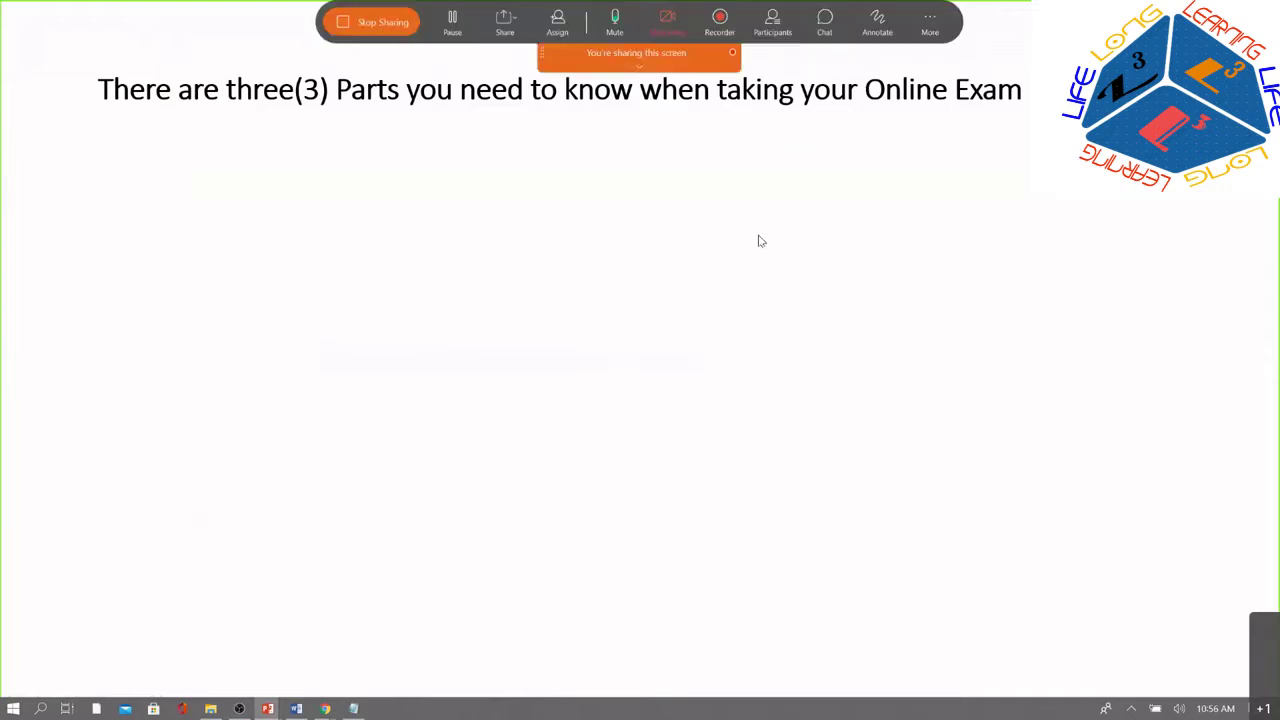
{"action": "left_click", "coordinate": [787, 380]}
{"action": "left_click", "coordinate": [787, 380]}
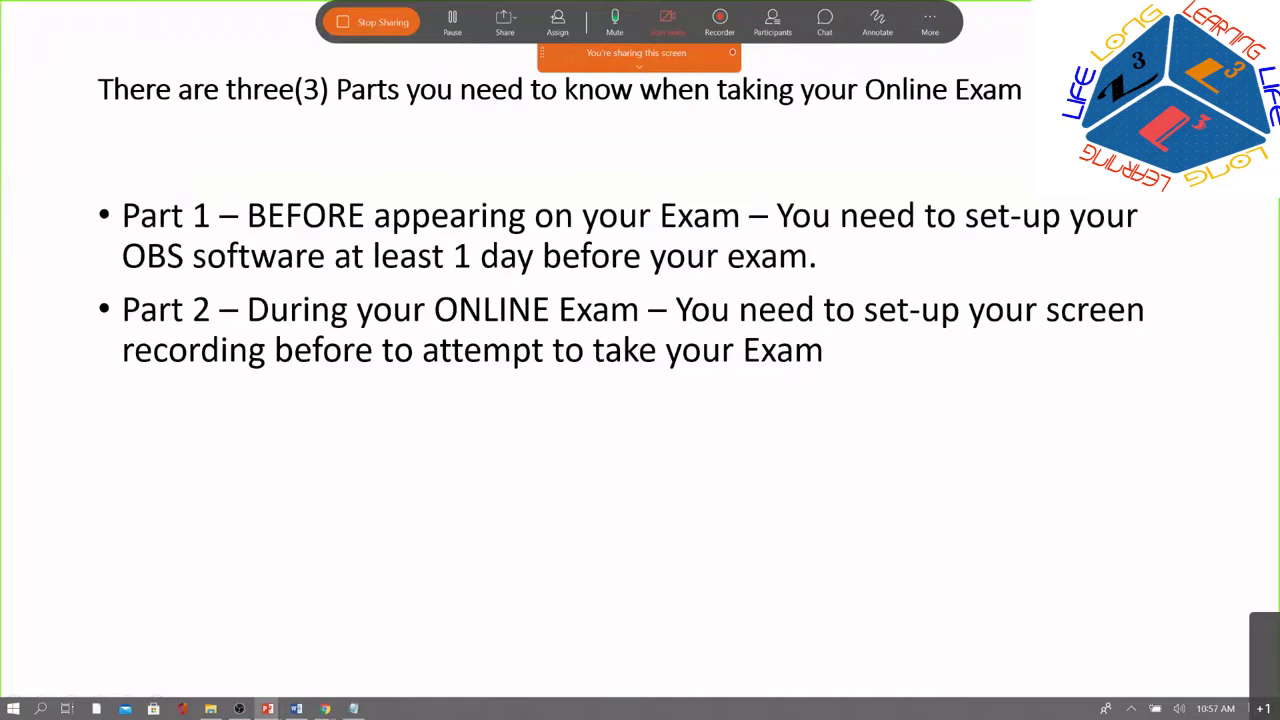
{"action": "left_click", "coordinate": [798, 451]}
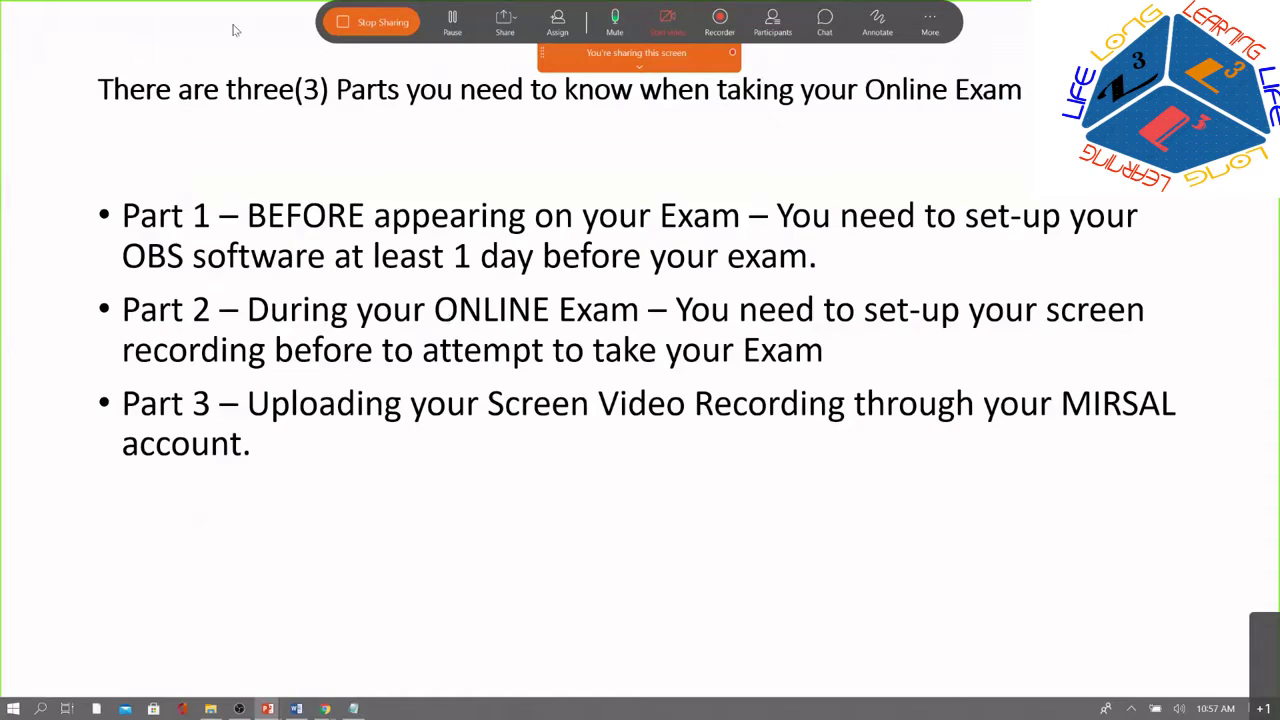
{"action": "left_click", "coordinate": [380, 24]}
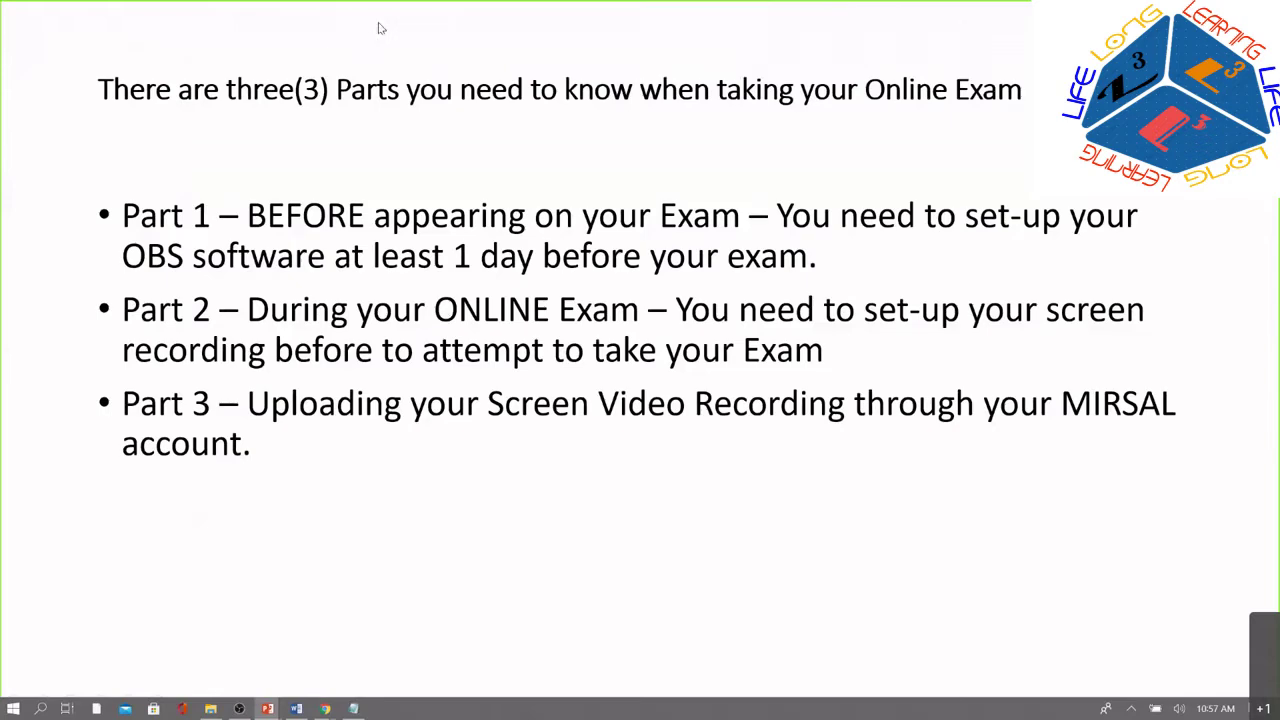
{"action": "left_click", "coordinate": [474, 566]}
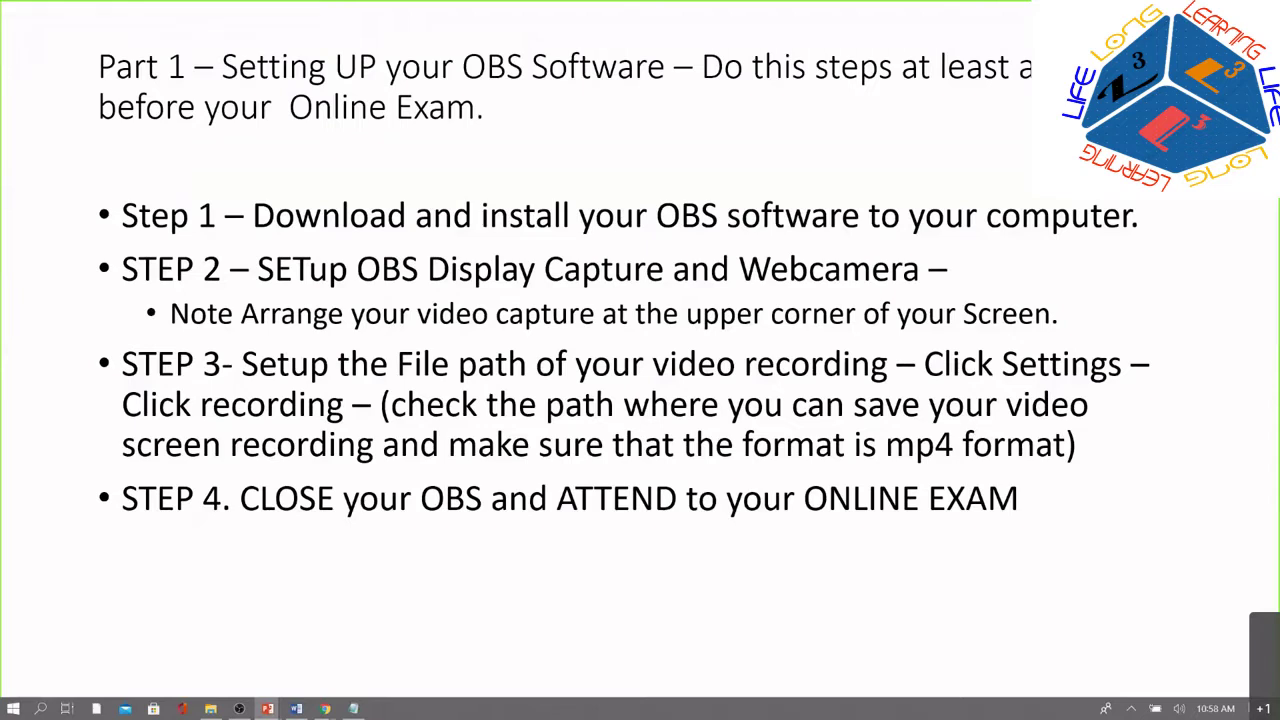
Step: Switch to the OBS download page in Chrome and show the macOS release of OBS Studio
{"action": "key", "text": "alt+Tab"}
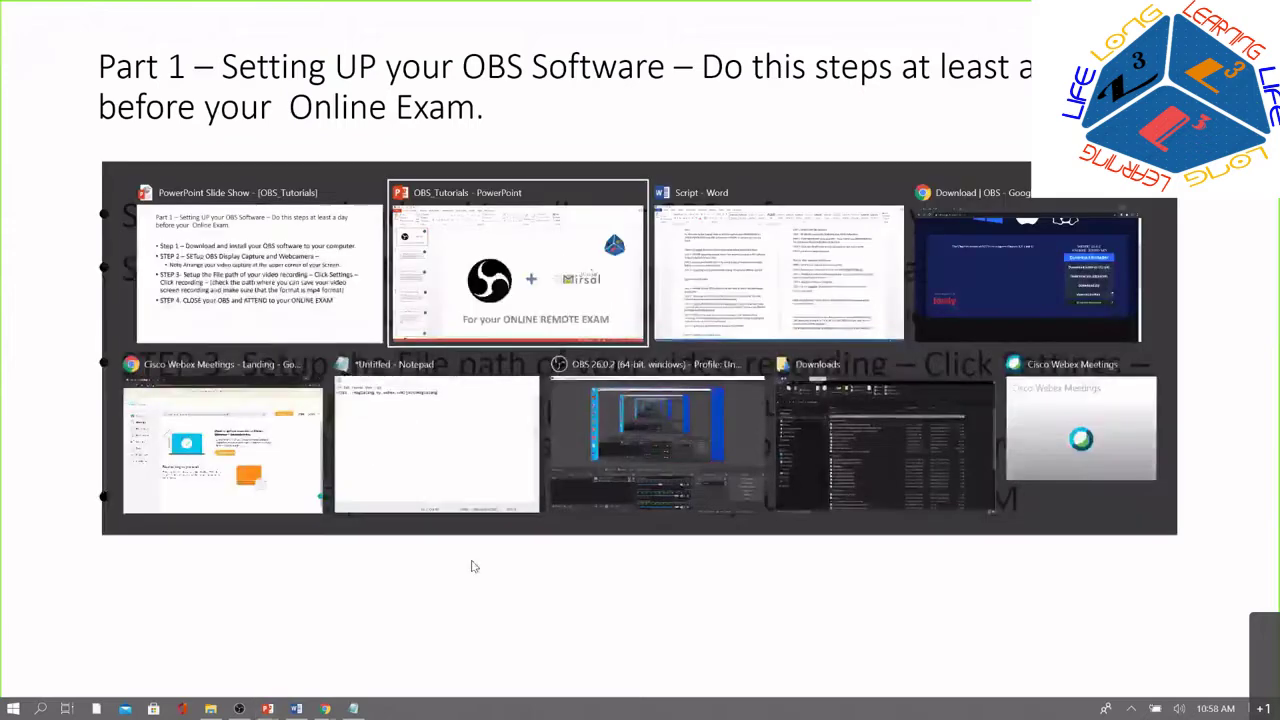
{"action": "key", "text": "Tab"}
{"action": "key", "text": "Tab"}
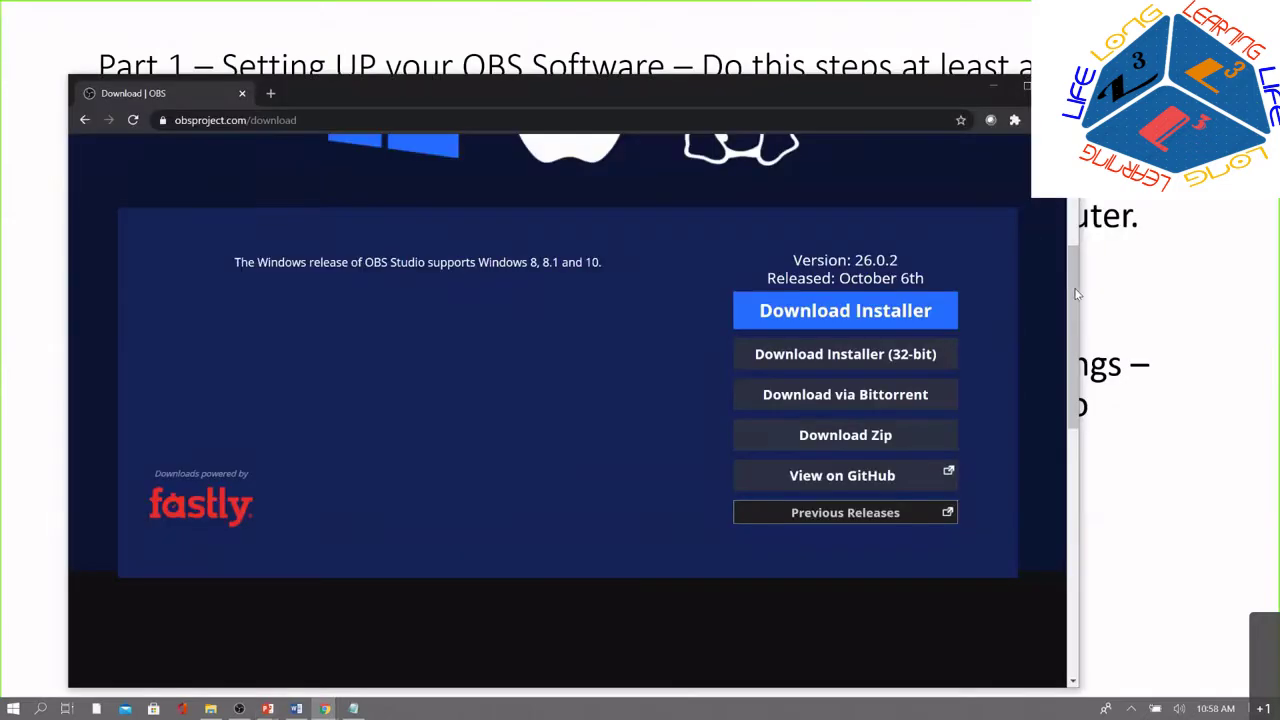
{"action": "scroll", "coordinate": [1069, 290], "scroll_direction": "up", "scroll_amount": 2}
{"action": "scroll", "coordinate": [567, 400], "scroll_direction": "up", "scroll_amount": 2}
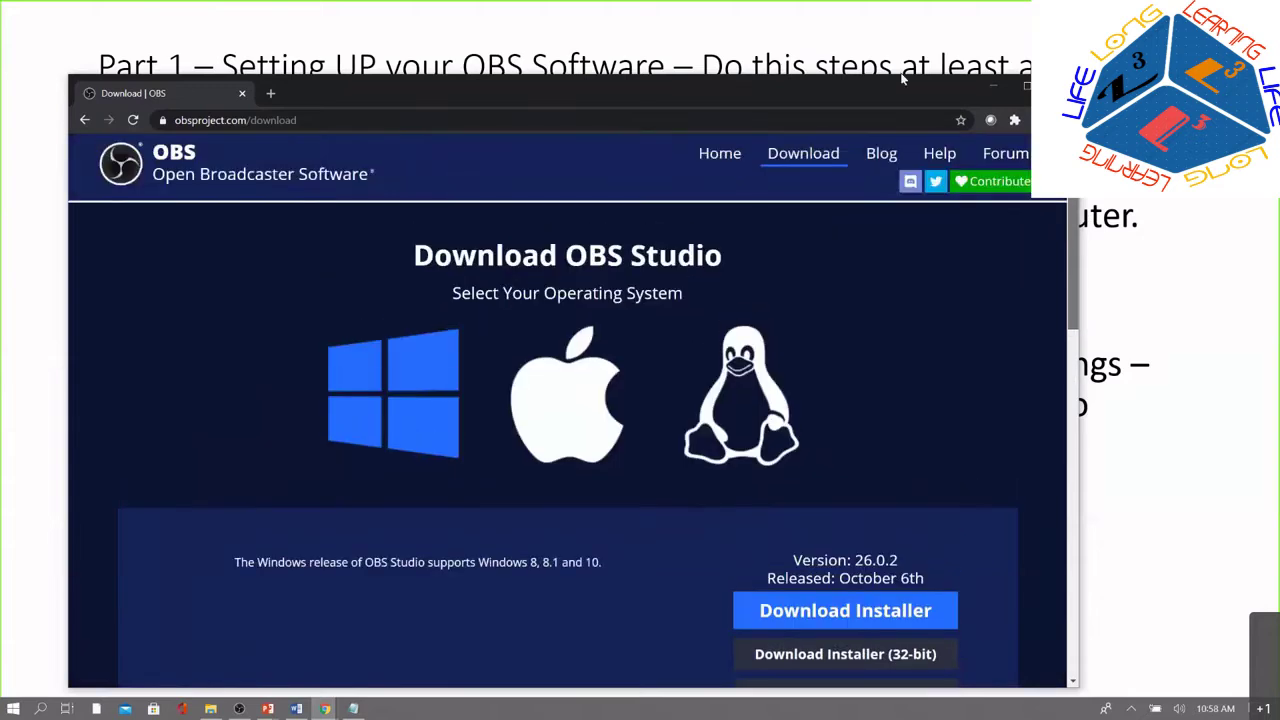
{"action": "left_click_drag", "start_coordinate": [889, 81], "coordinate": [1002, 53]}
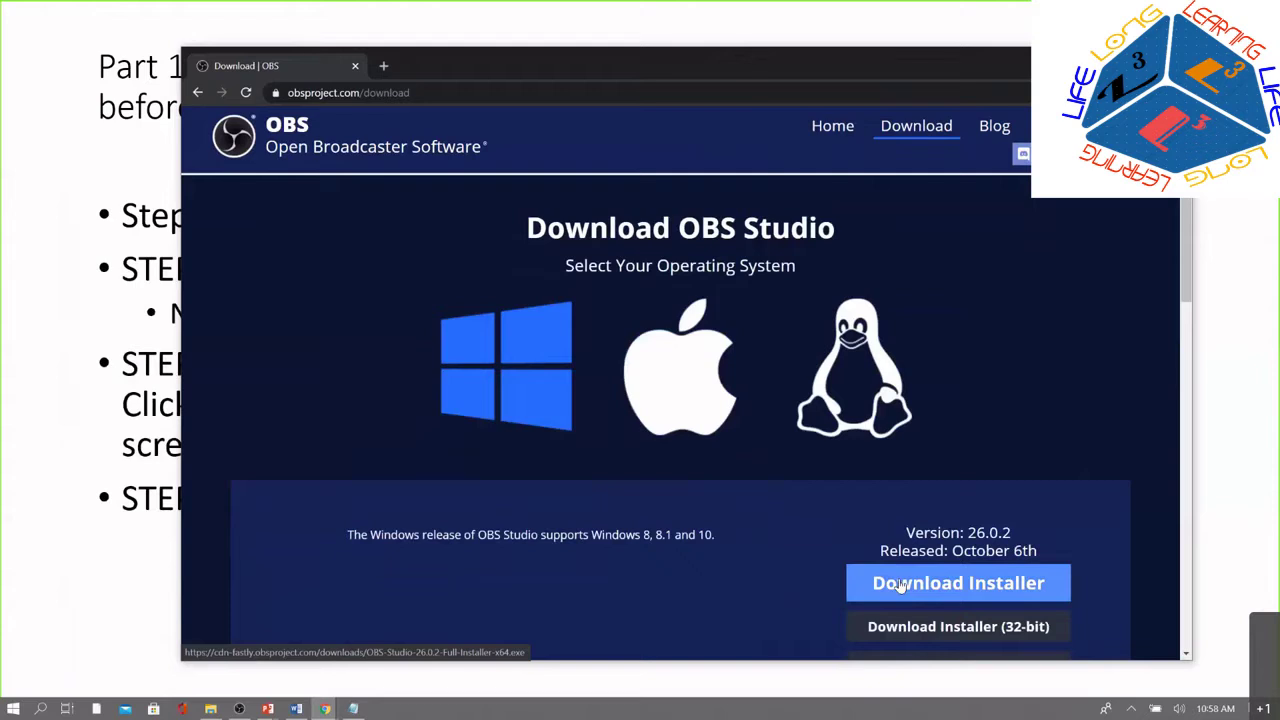
{"action": "left_click", "coordinate": [698, 416]}
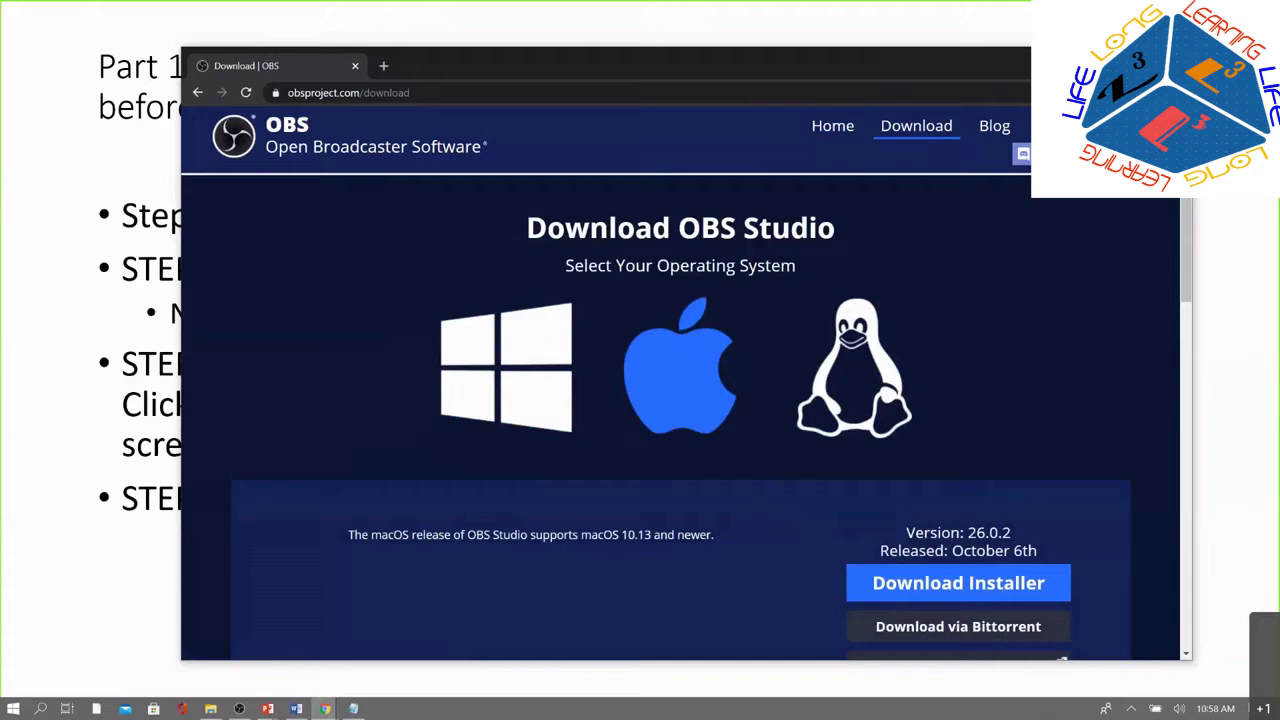
Step: Locate the downloaded OBS-Studio-26.0.2-Full-Installer-x64 (1).exe in its folder from Chrome's download list and run it as administrator
{"action": "left_click", "coordinate": [1176, 92]}
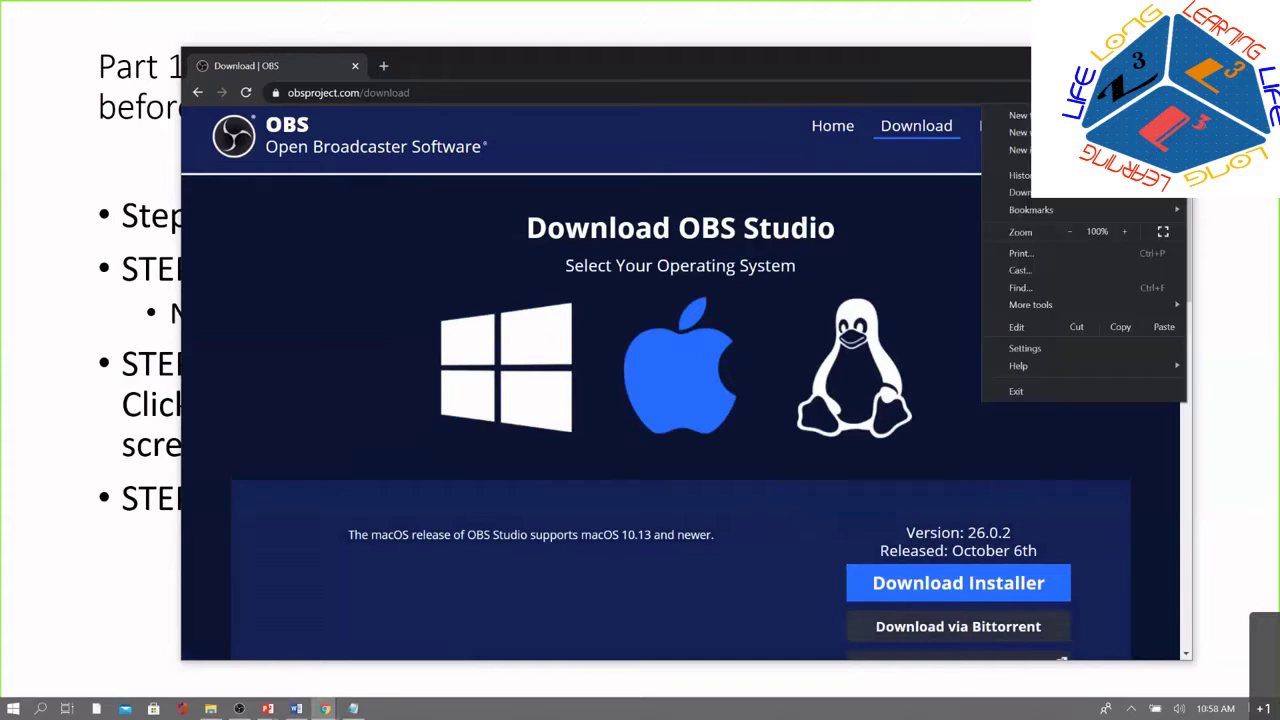
{"action": "left_click", "coordinate": [1035, 197]}
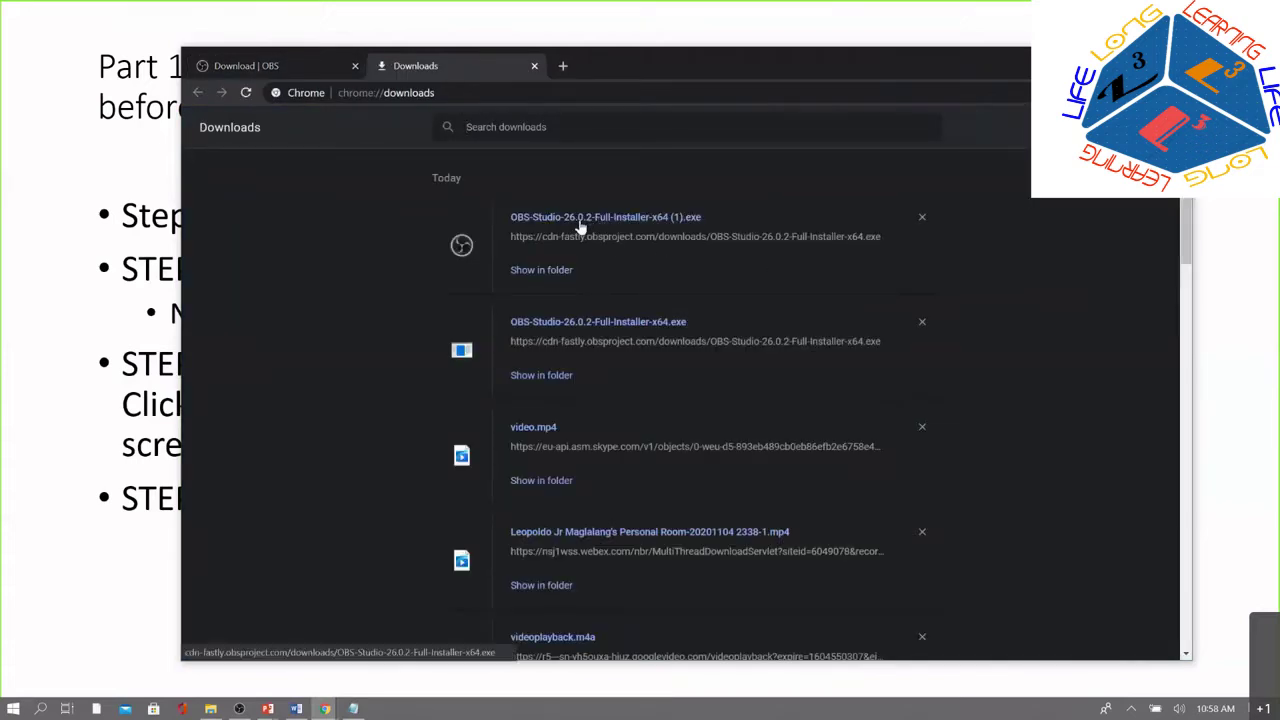
{"action": "left_click", "coordinate": [552, 280]}
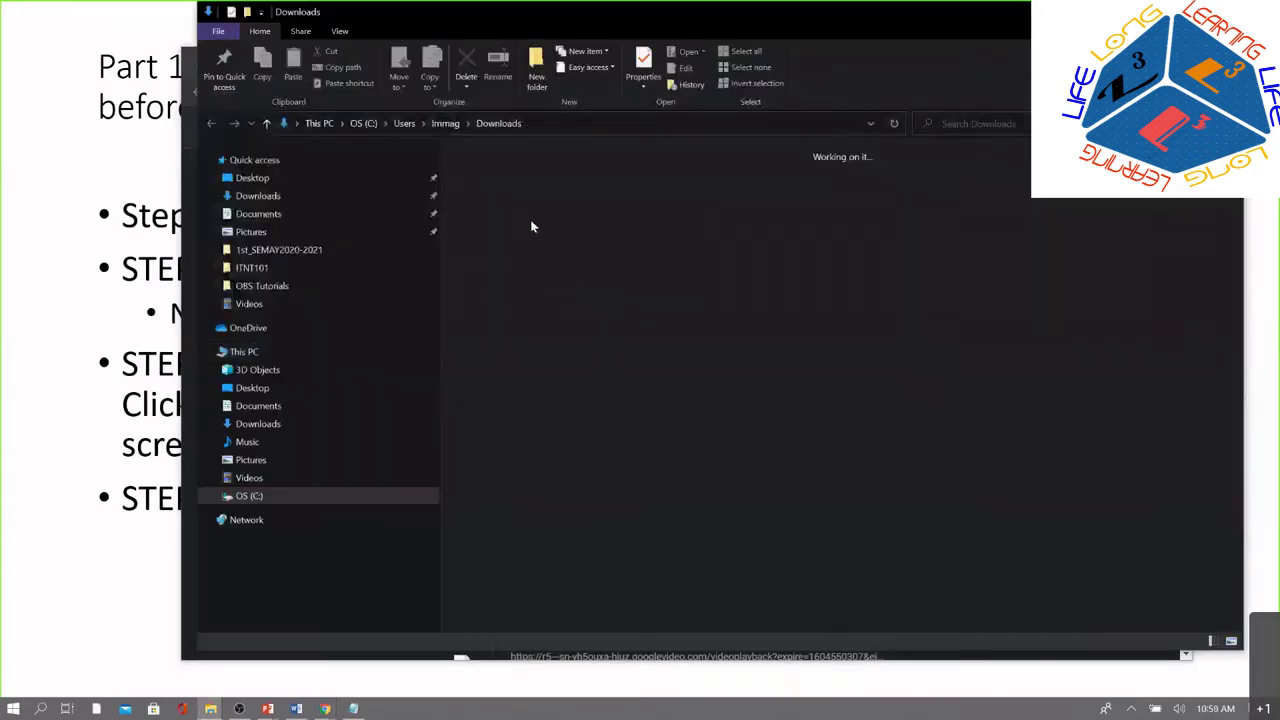
{"action": "right_click", "coordinate": [528, 181]}
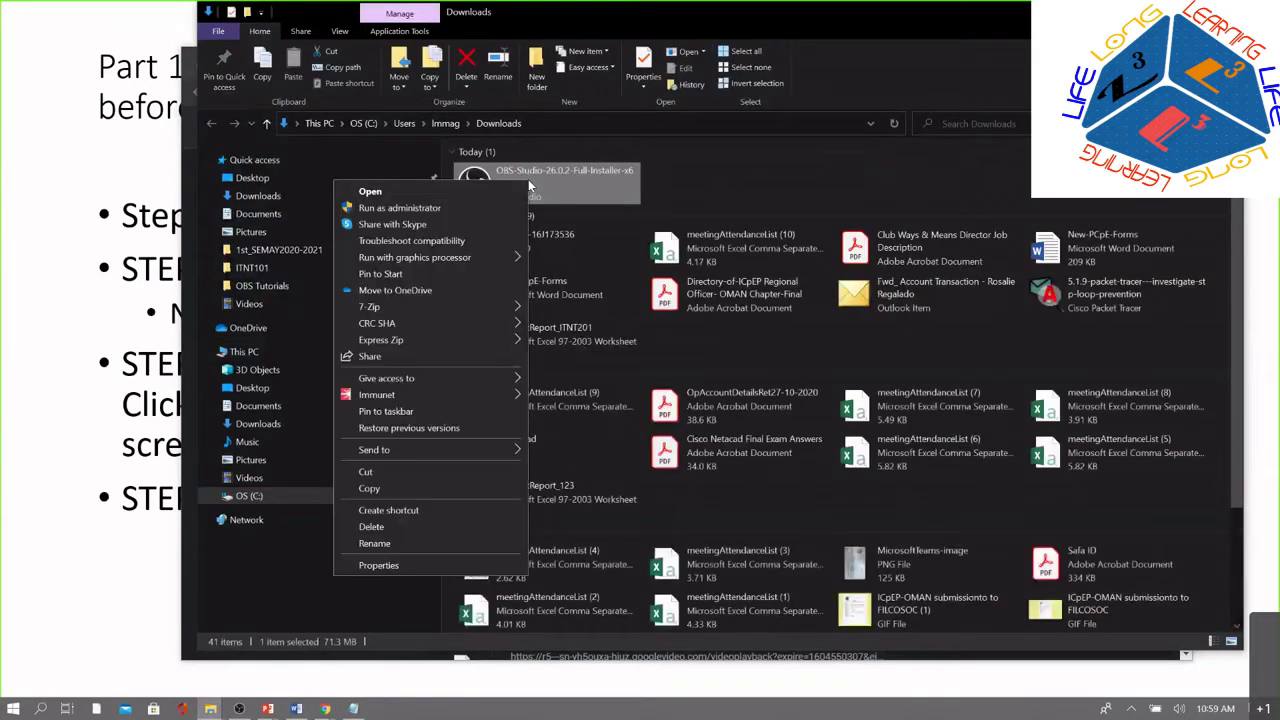
{"action": "left_click", "coordinate": [487, 207]}
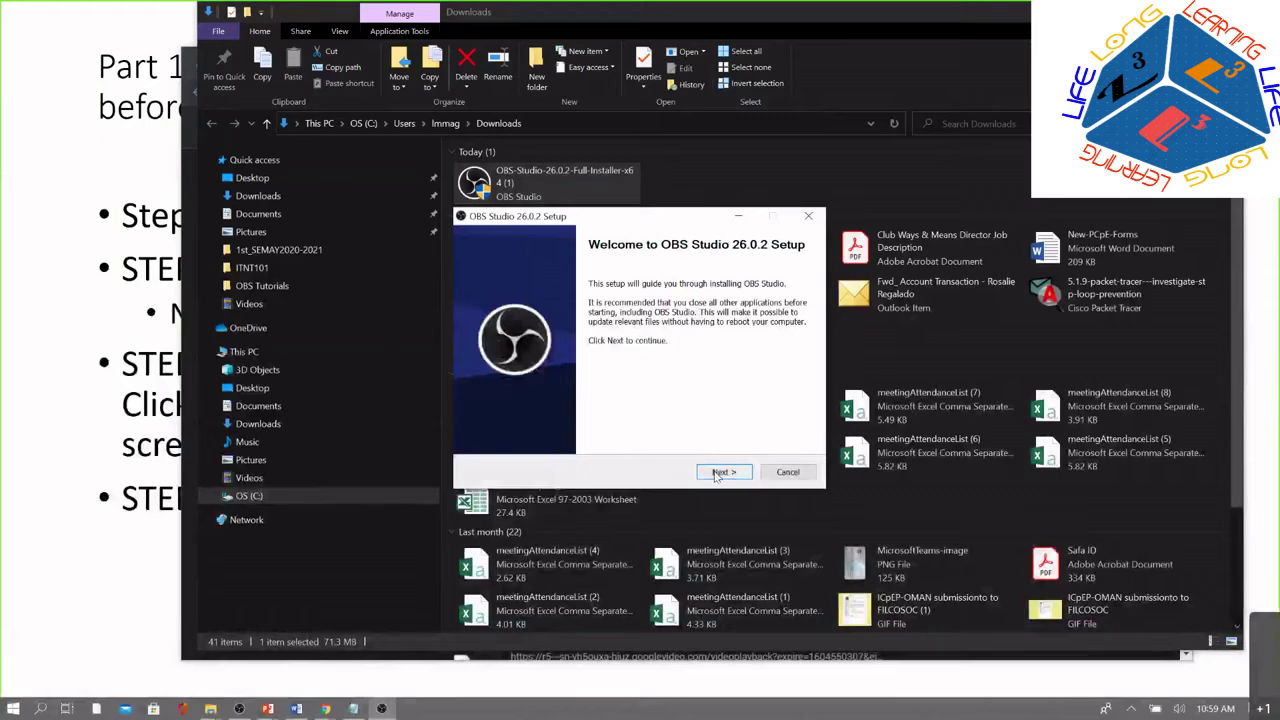
Step: Install OBS Studio 26.0.2 in the default obs-studio folder under Program Files and finish setup with the launch option on
{"action": "left_click", "coordinate": [715, 476]}
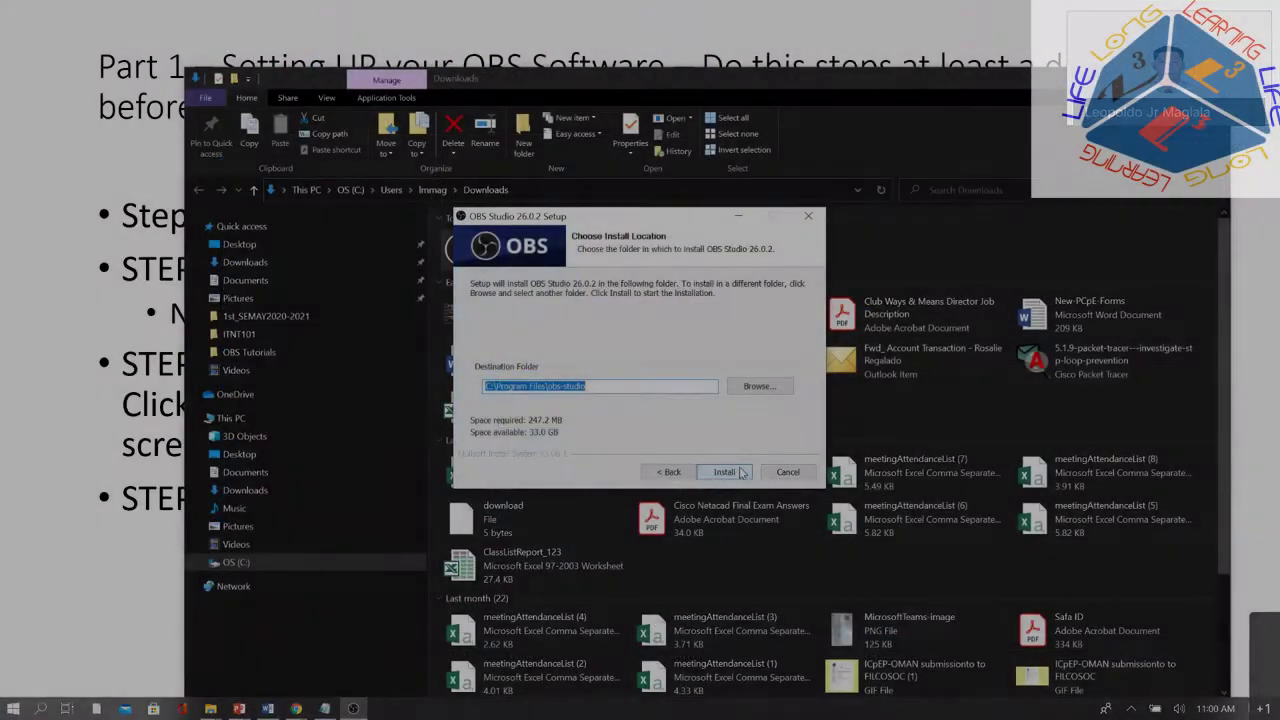
{"action": "left_click", "coordinate": [741, 473]}
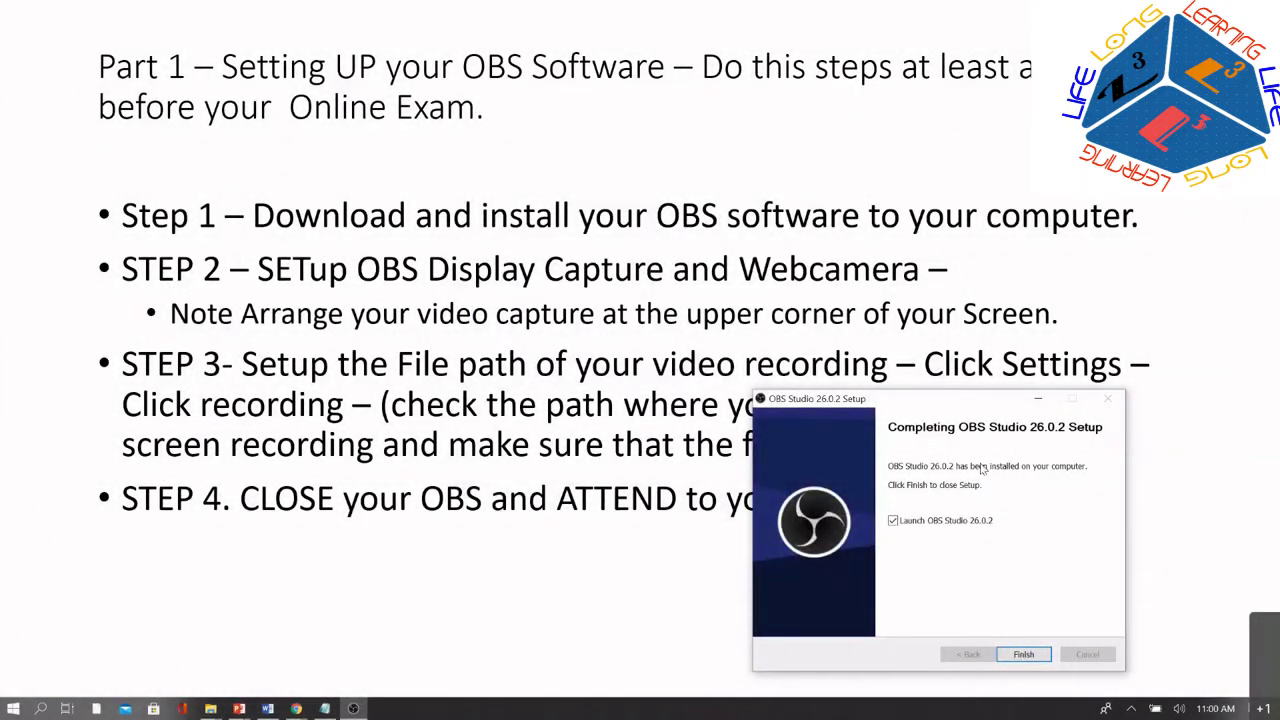
{"action": "left_click", "coordinate": [1022, 654]}
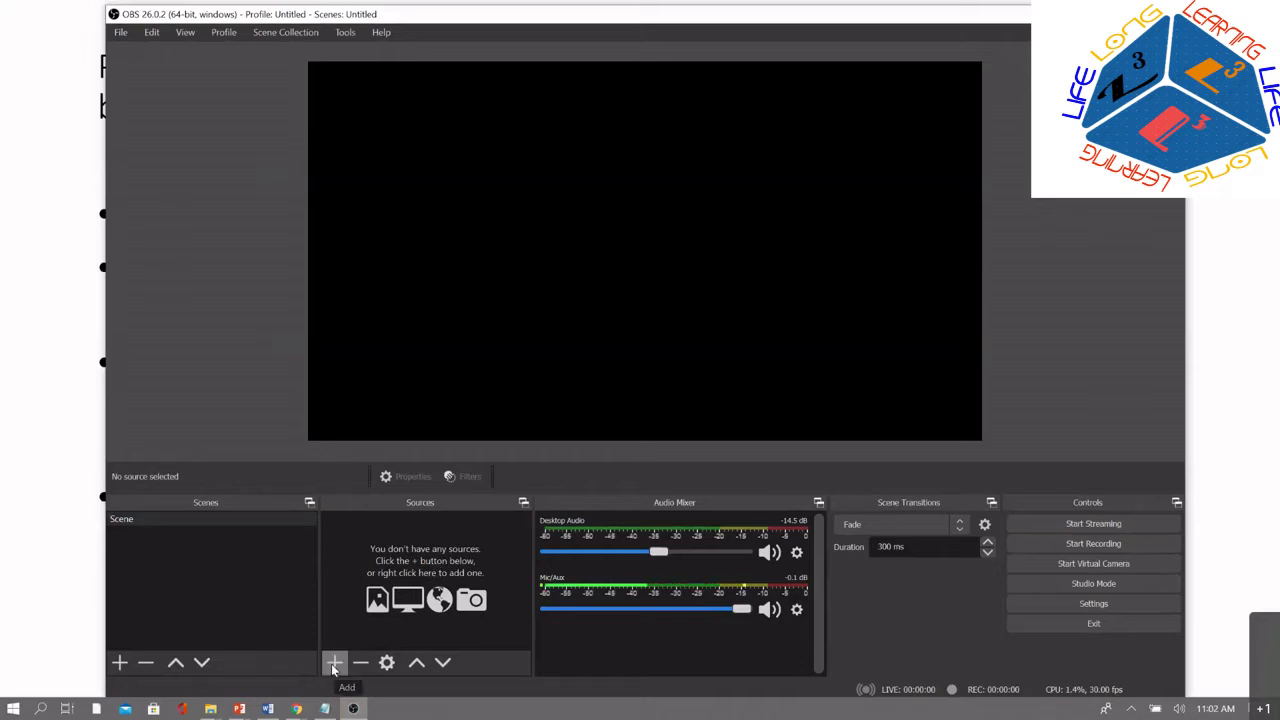
Step: Add a new Display Capture source to the scene, keeping its default name and visibility
{"action": "right_click", "coordinate": [353, 554]}
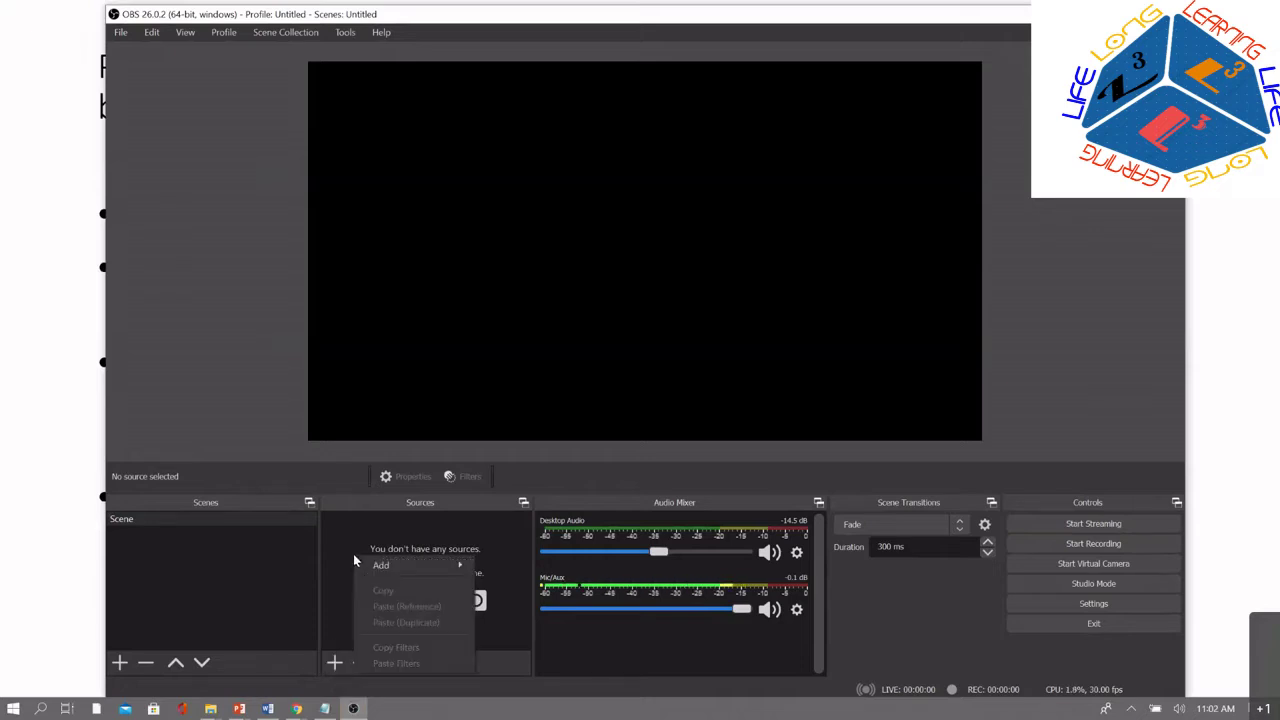
{"action": "mouse_move", "coordinate": [430, 568]}
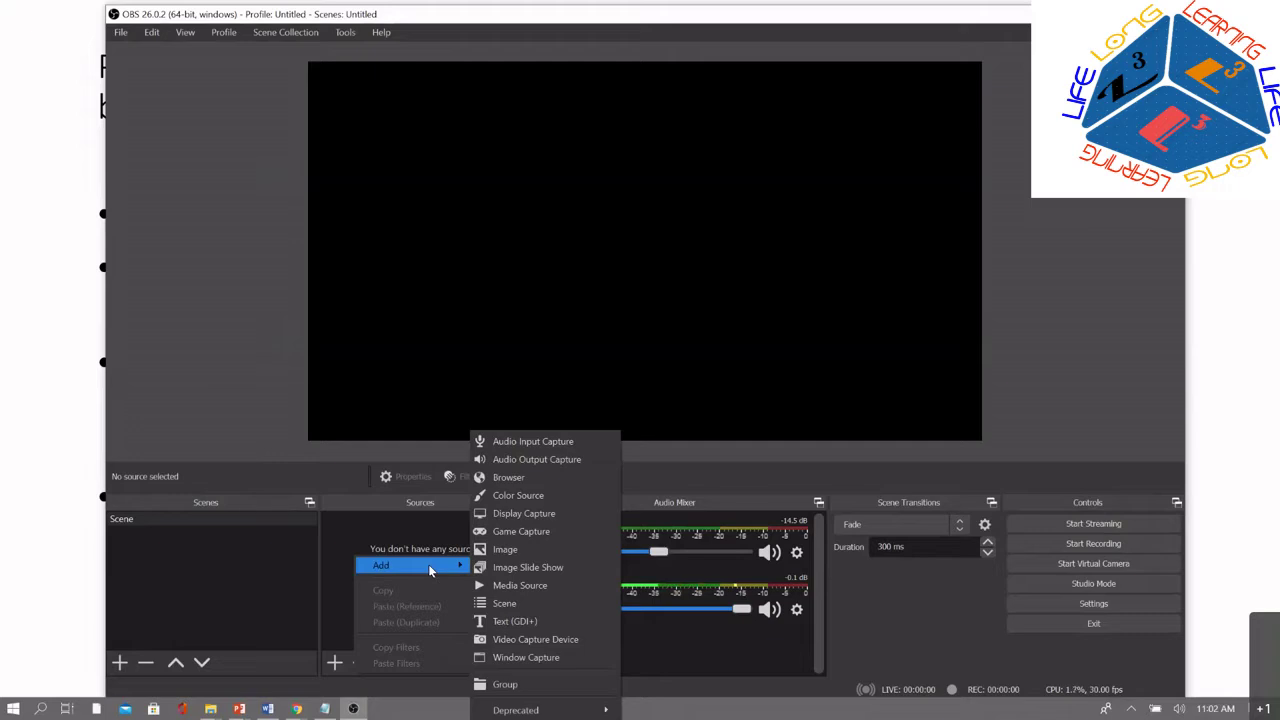
{"action": "left_click", "coordinate": [564, 515]}
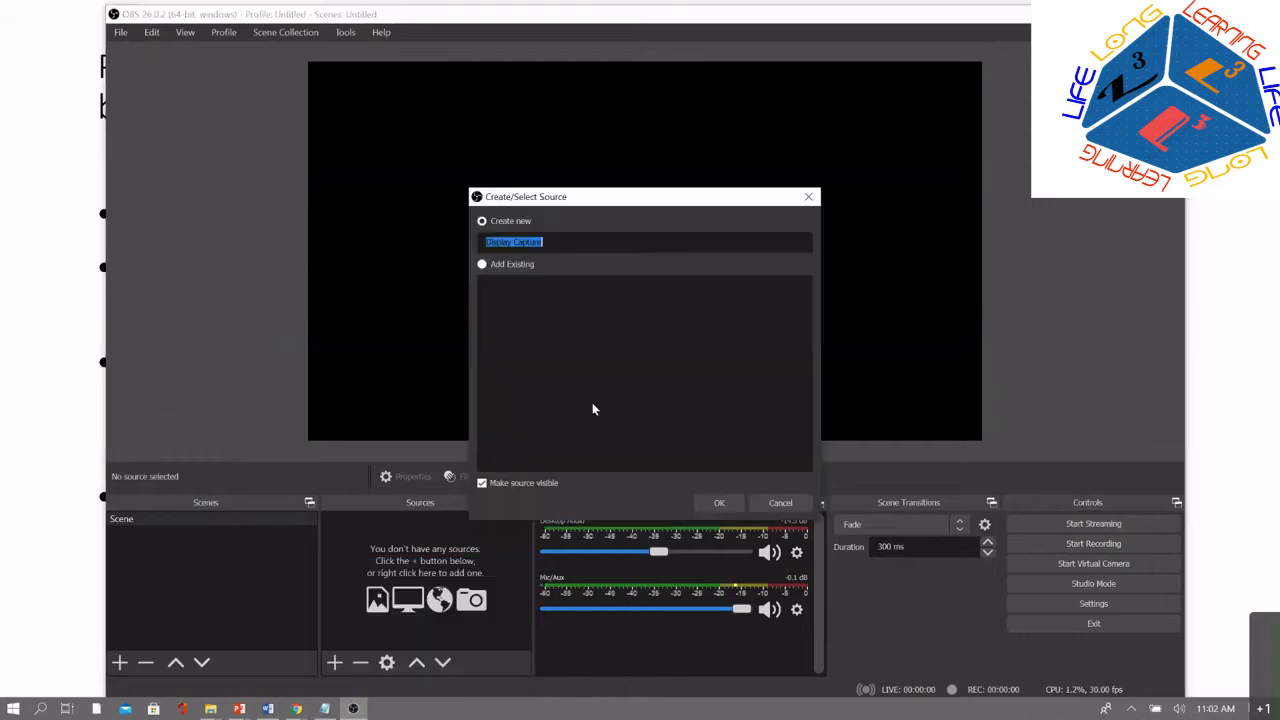
{"action": "left_click_drag", "start_coordinate": [624, 197], "coordinate": [612, 86]}
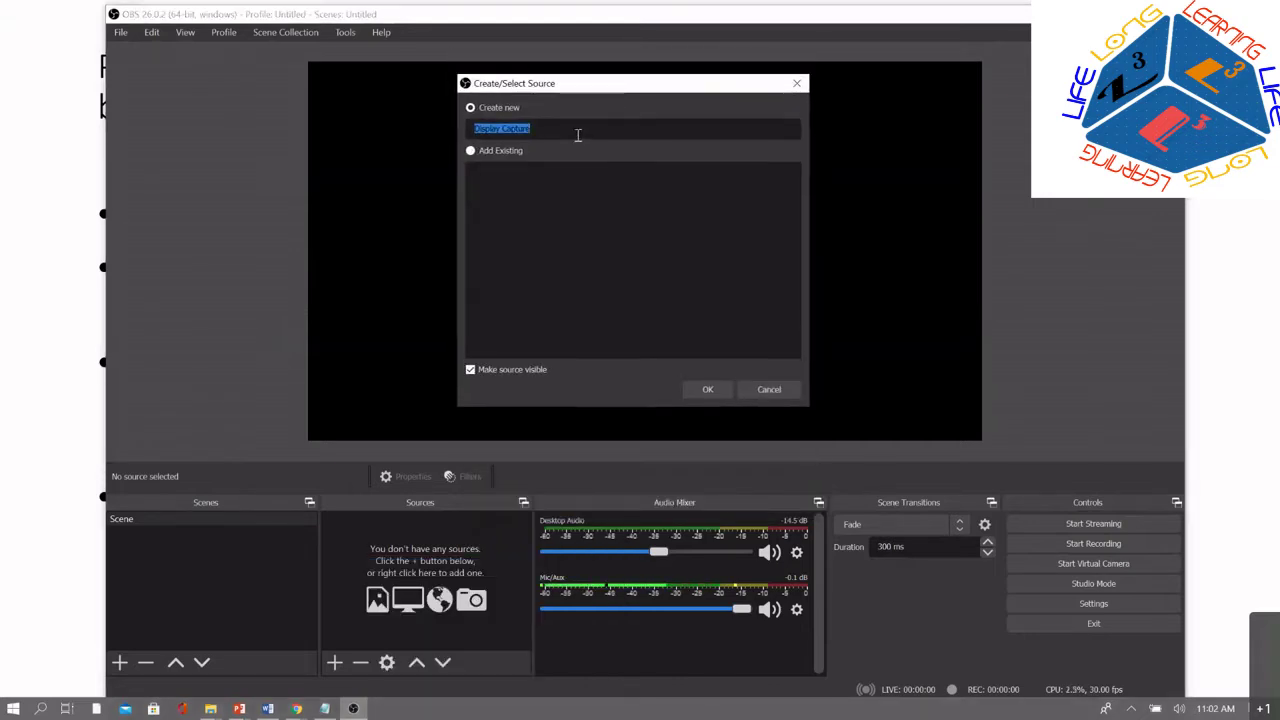
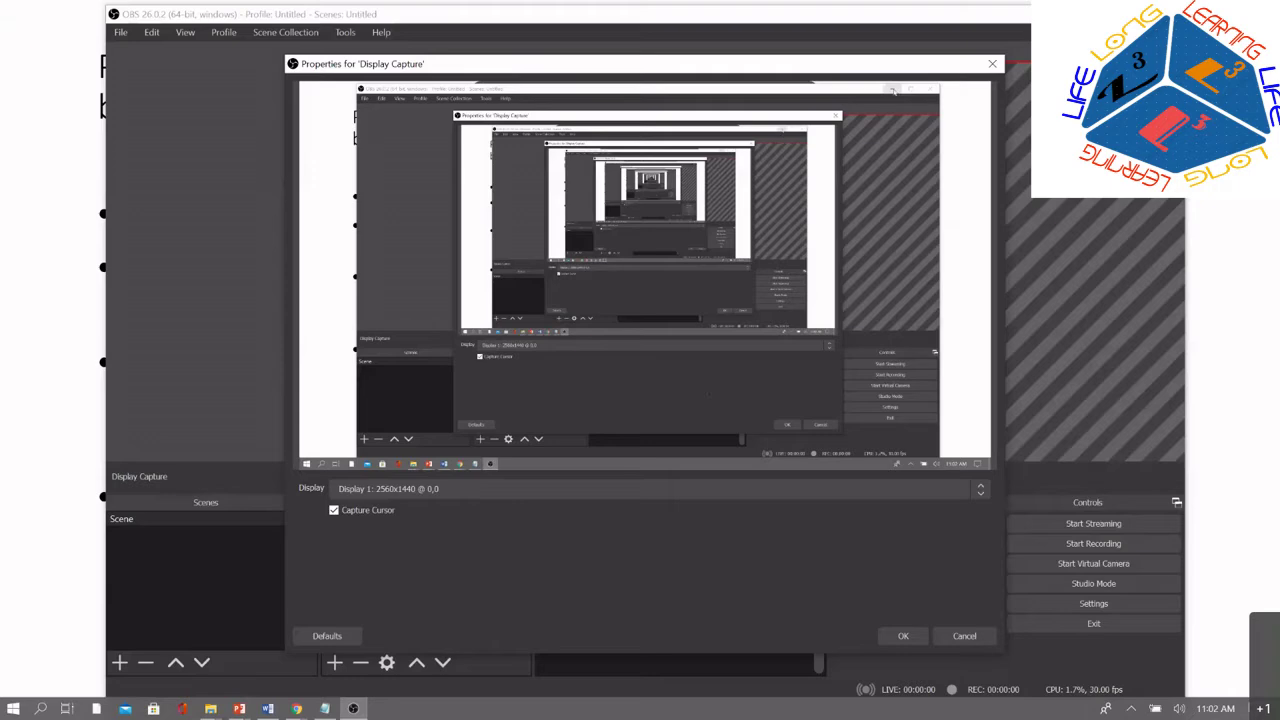
Step: Close OBS Studio and end the slide show to get to the Windows desktop
{"action": "left_click", "coordinate": [210, 710]}
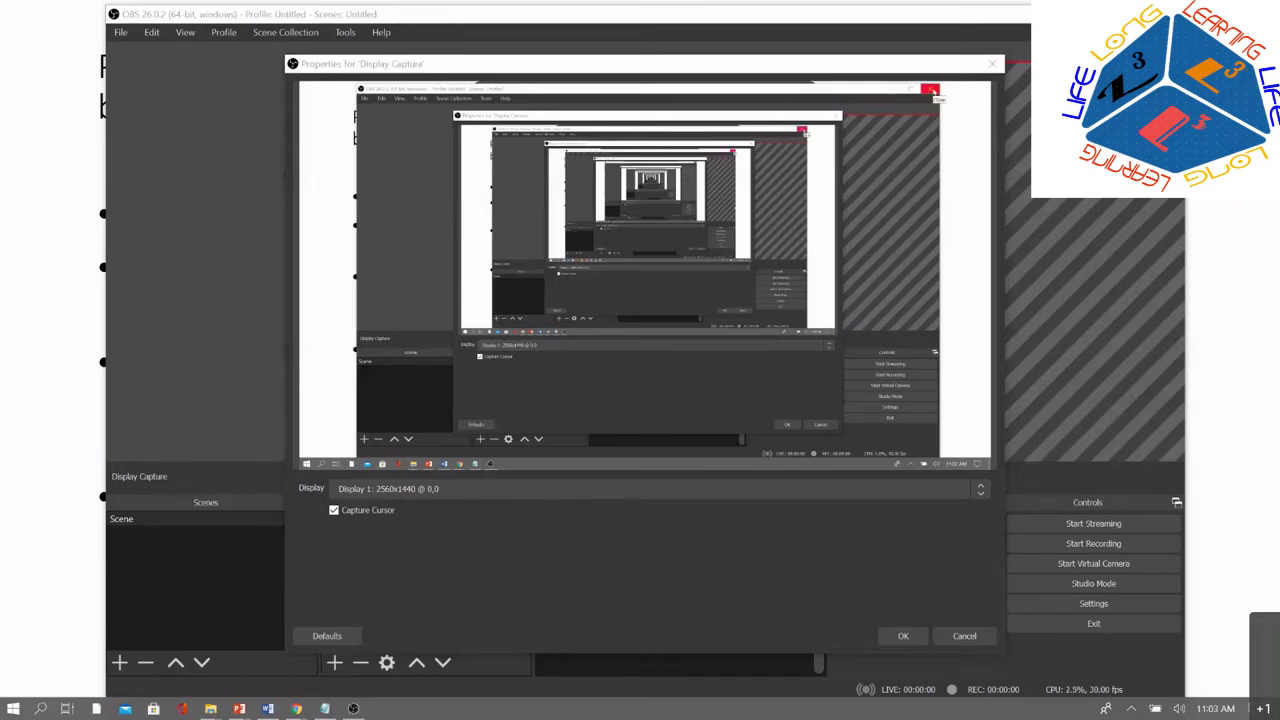
{"action": "left_click", "coordinate": [1169, 14]}
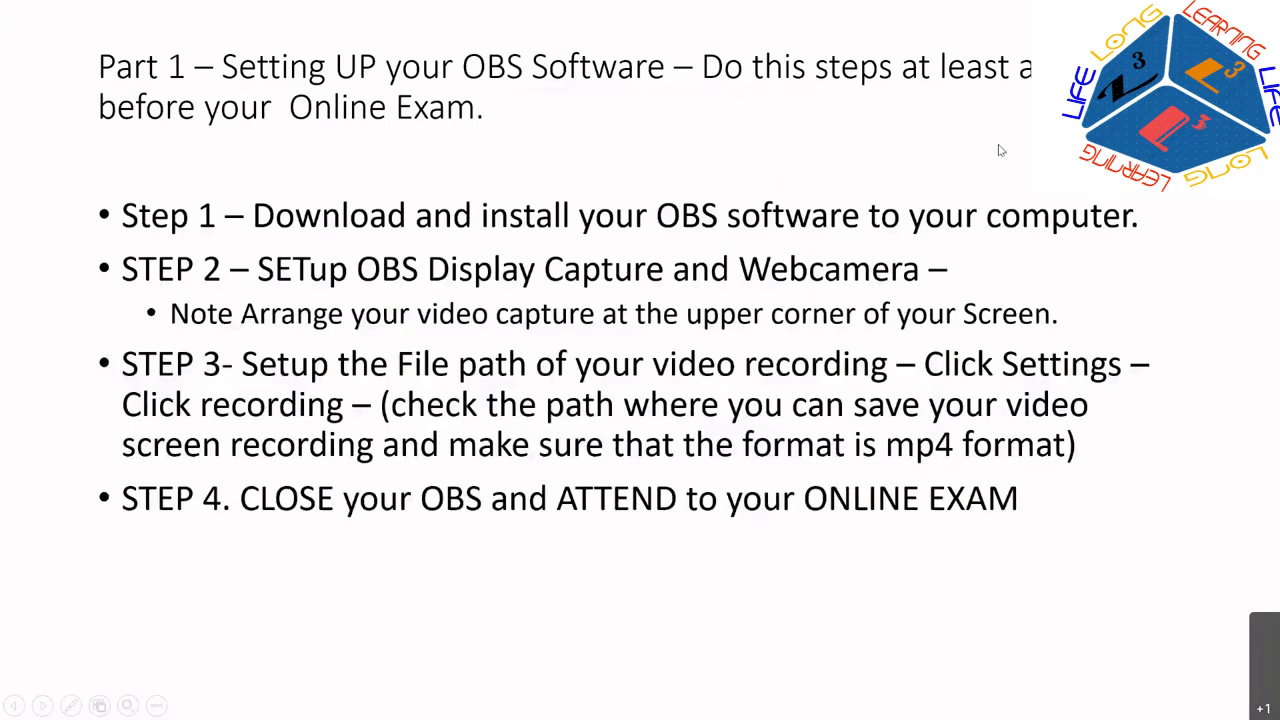
{"action": "key", "text": "Escape"}
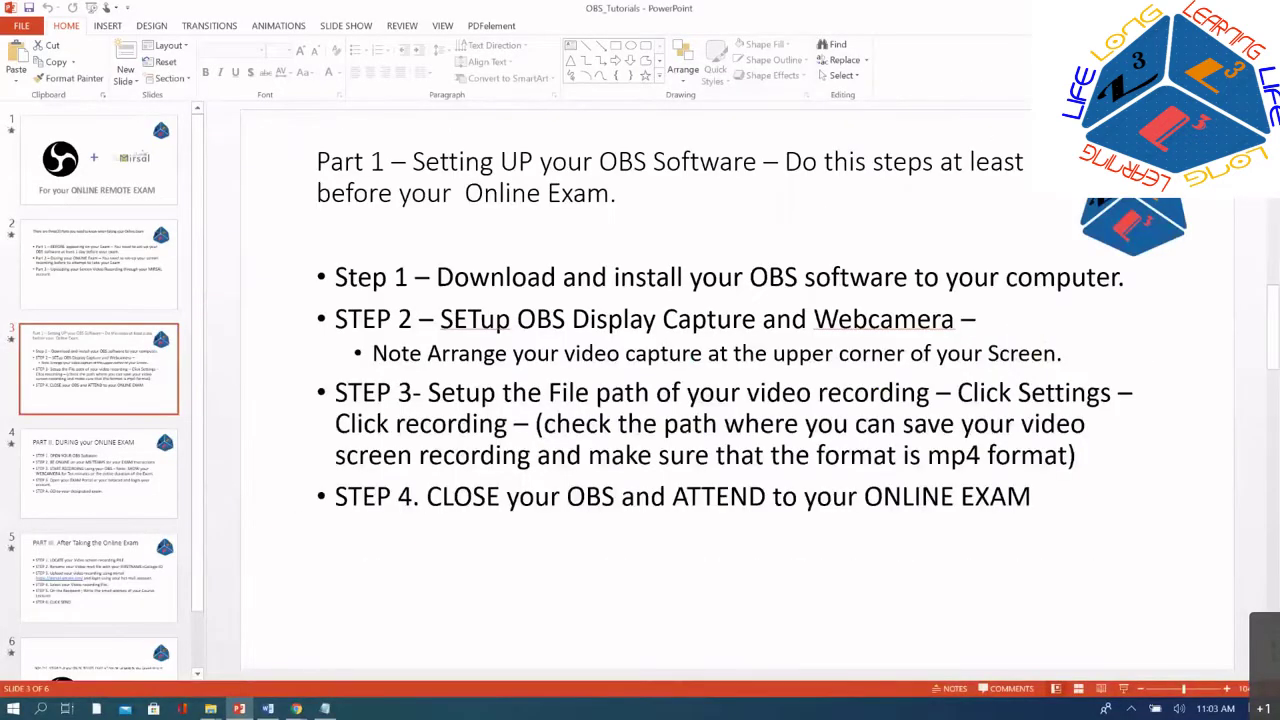
{"action": "key", "text": "super+d"}
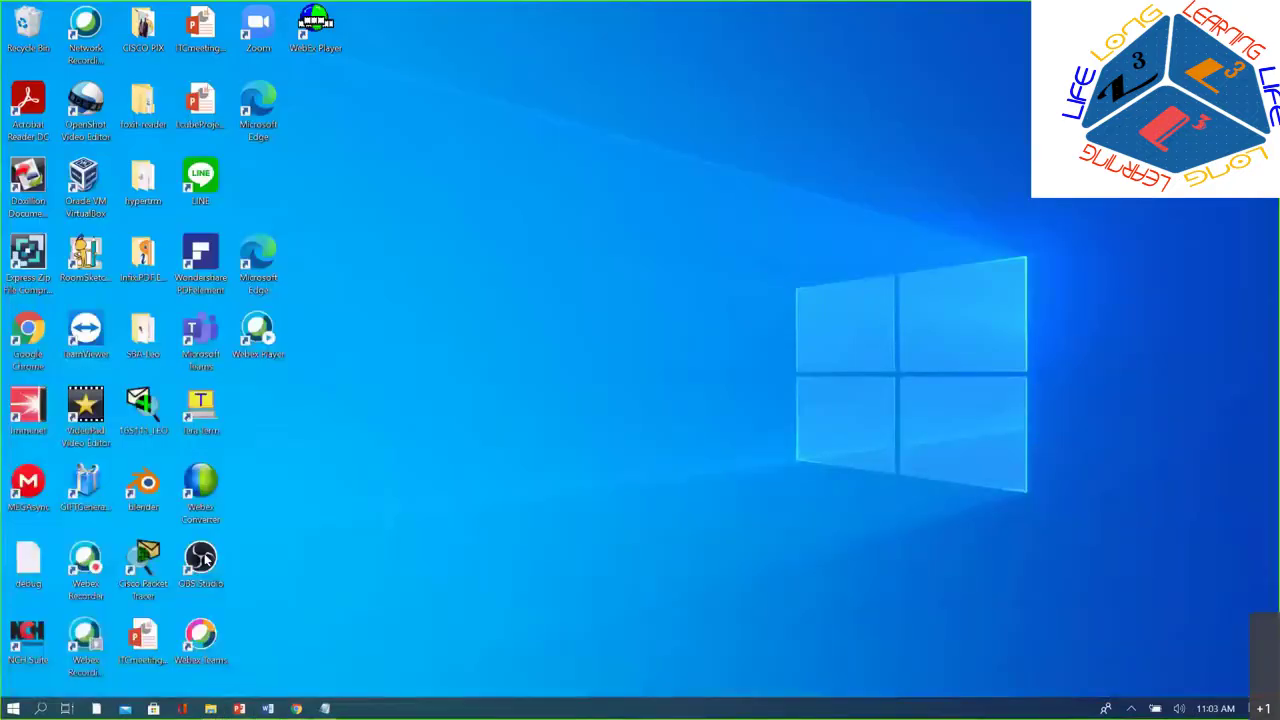
Step: Examine the graphics processor choices for running the OBS Studio desktop shortcut, including integrated graphics
{"action": "right_click", "coordinate": [205, 561]}
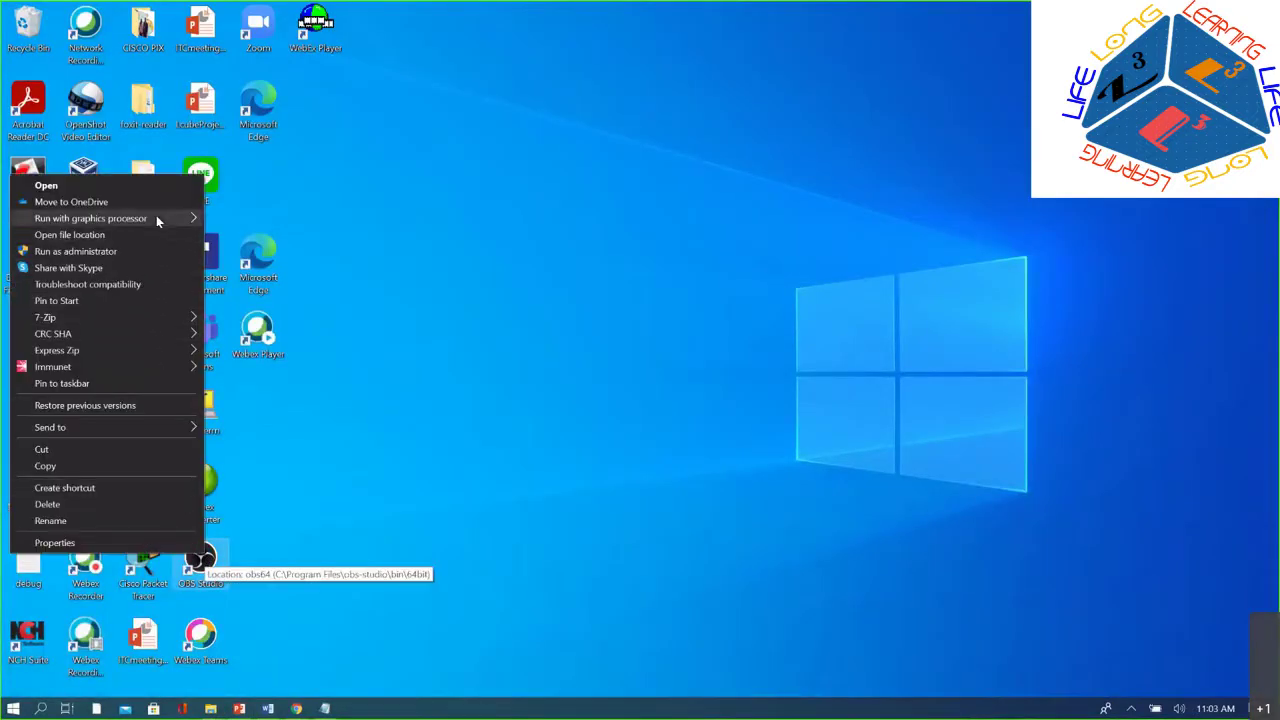
{"action": "mouse_move", "coordinate": [156, 217]}
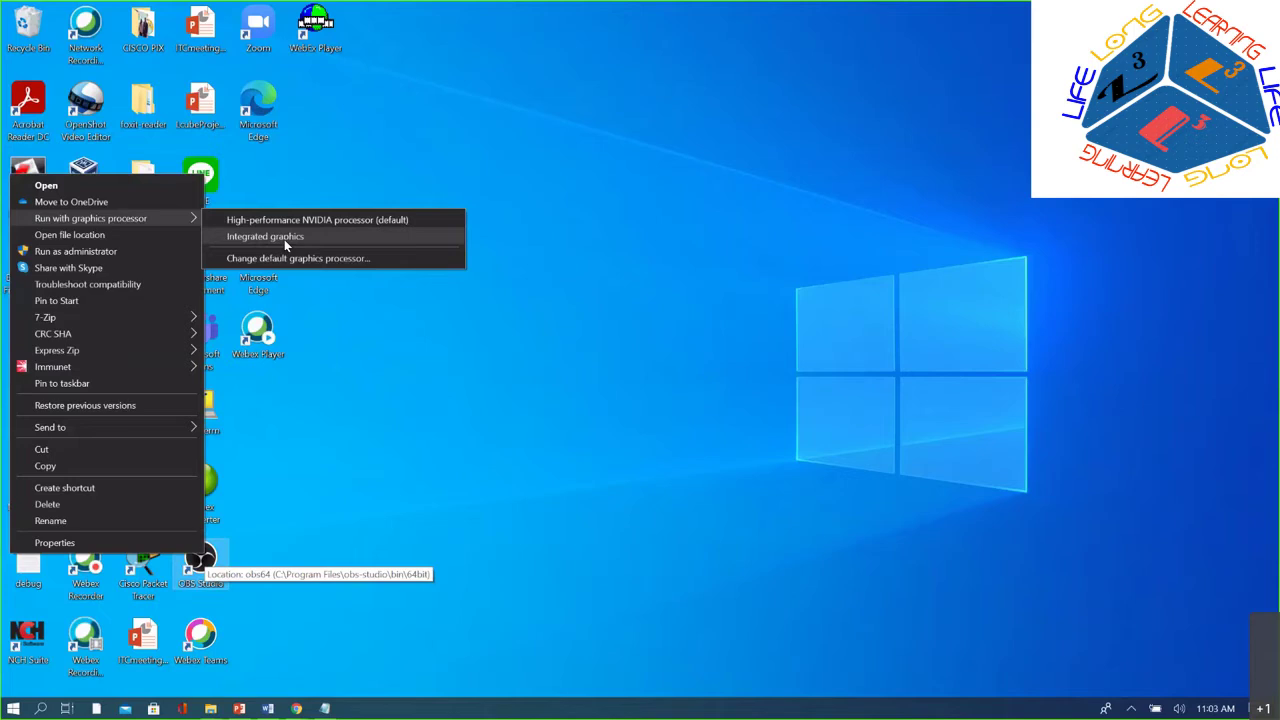
{"action": "left_click", "coordinate": [475, 460]}
Step: Open the computer's System information from File Explorer and bring up Device Manager
{"action": "mouse_move", "coordinate": [210, 708]}
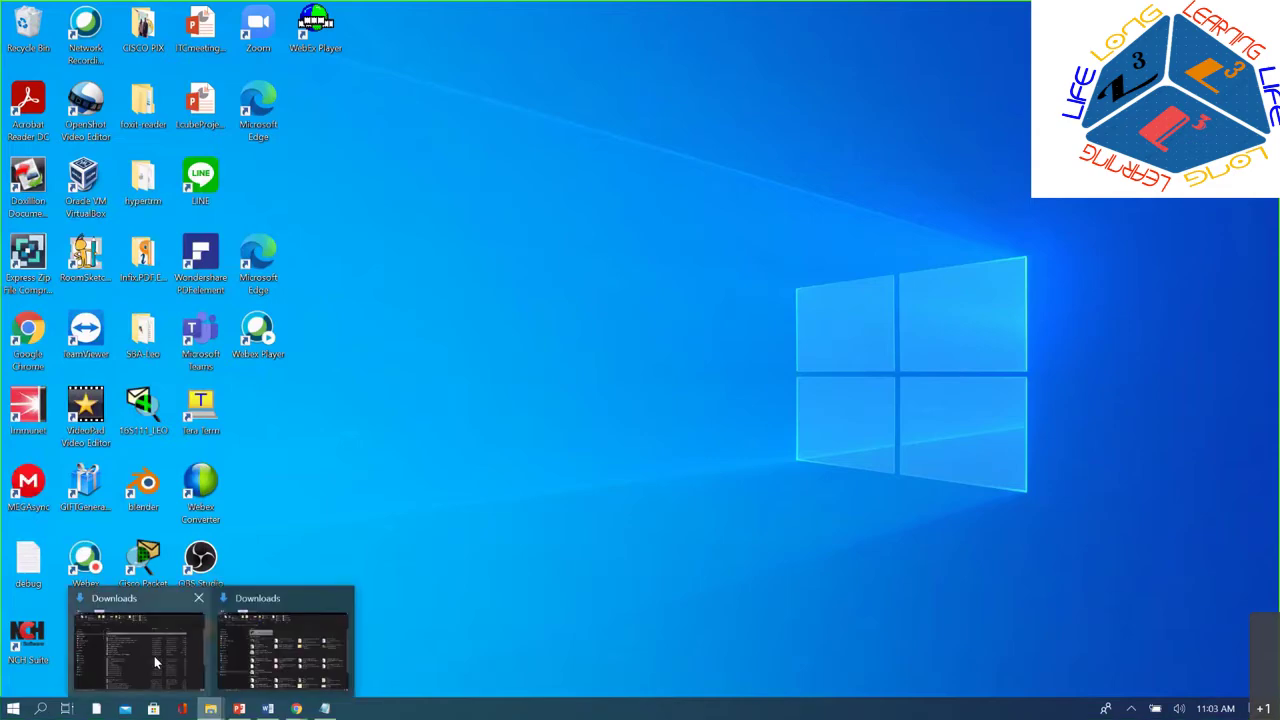
{"action": "left_click", "coordinate": [154, 656]}
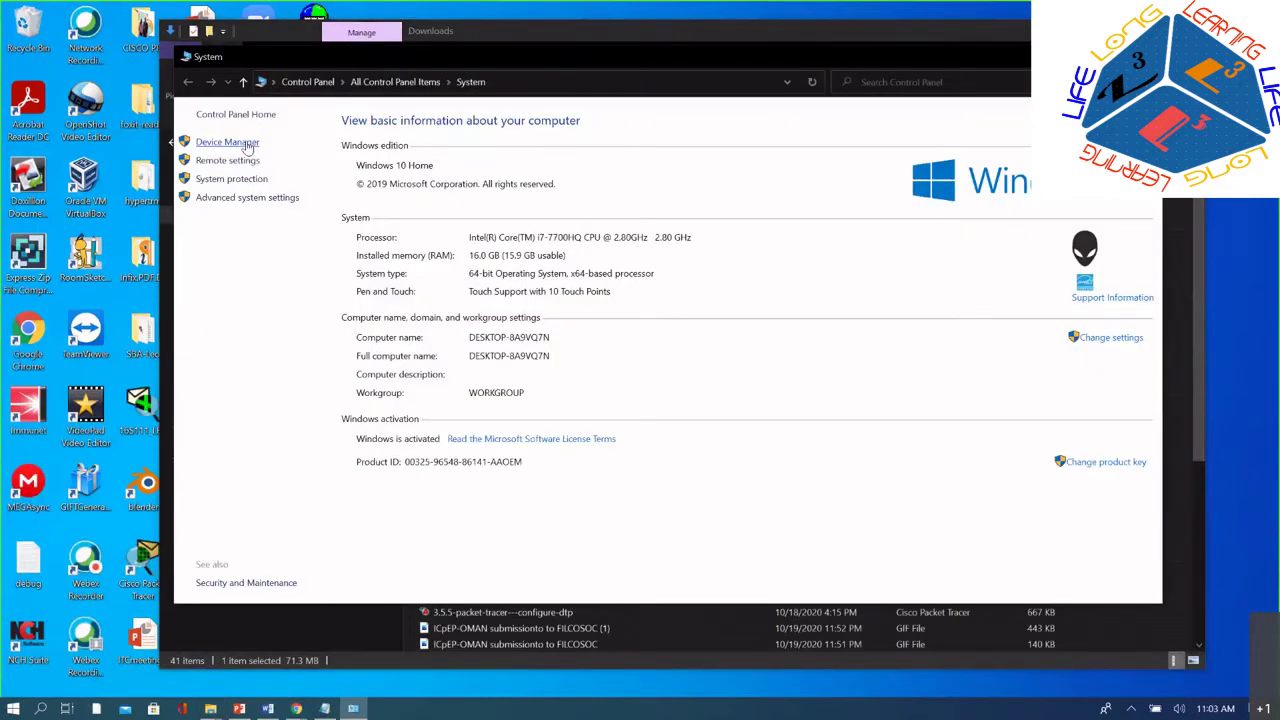
{"action": "left_click", "coordinate": [227, 142]}
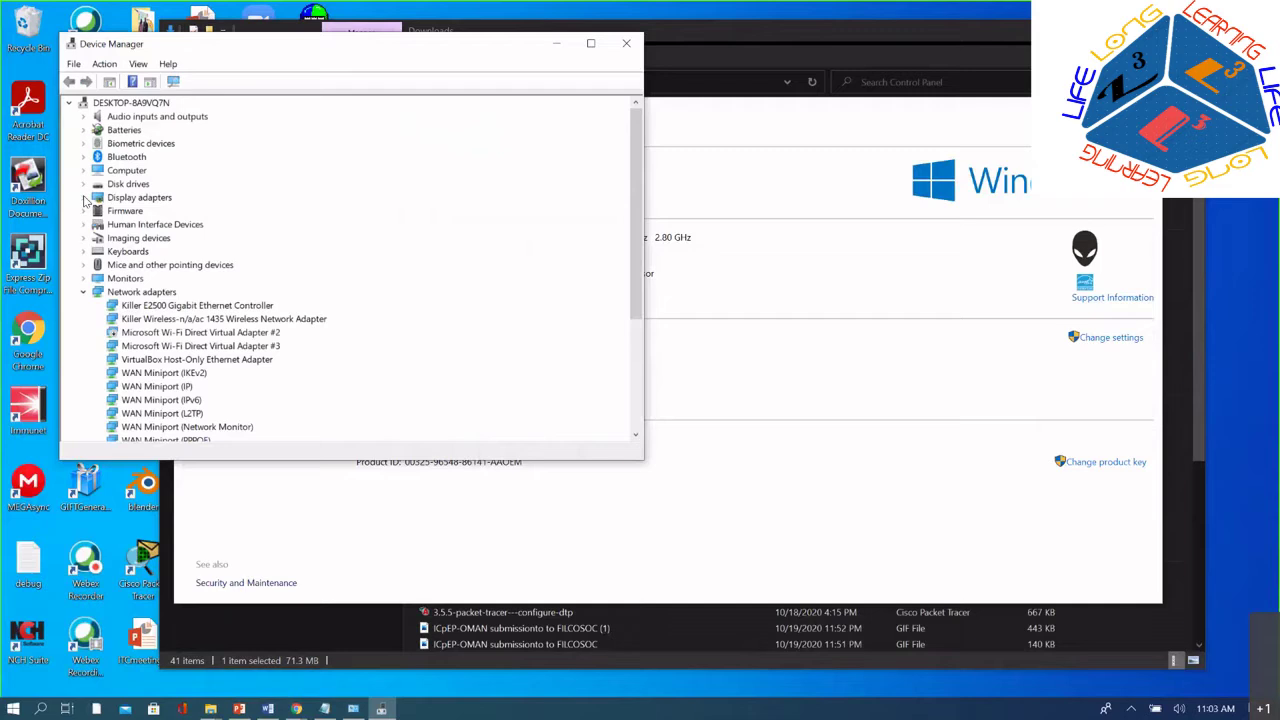
Step: Expand the display adapters in Device Manager and check the driver update option for the NVIDIA GeForce GTX 1060
{"action": "left_click", "coordinate": [84, 198]}
{"action": "left_click", "coordinate": [160, 226]}
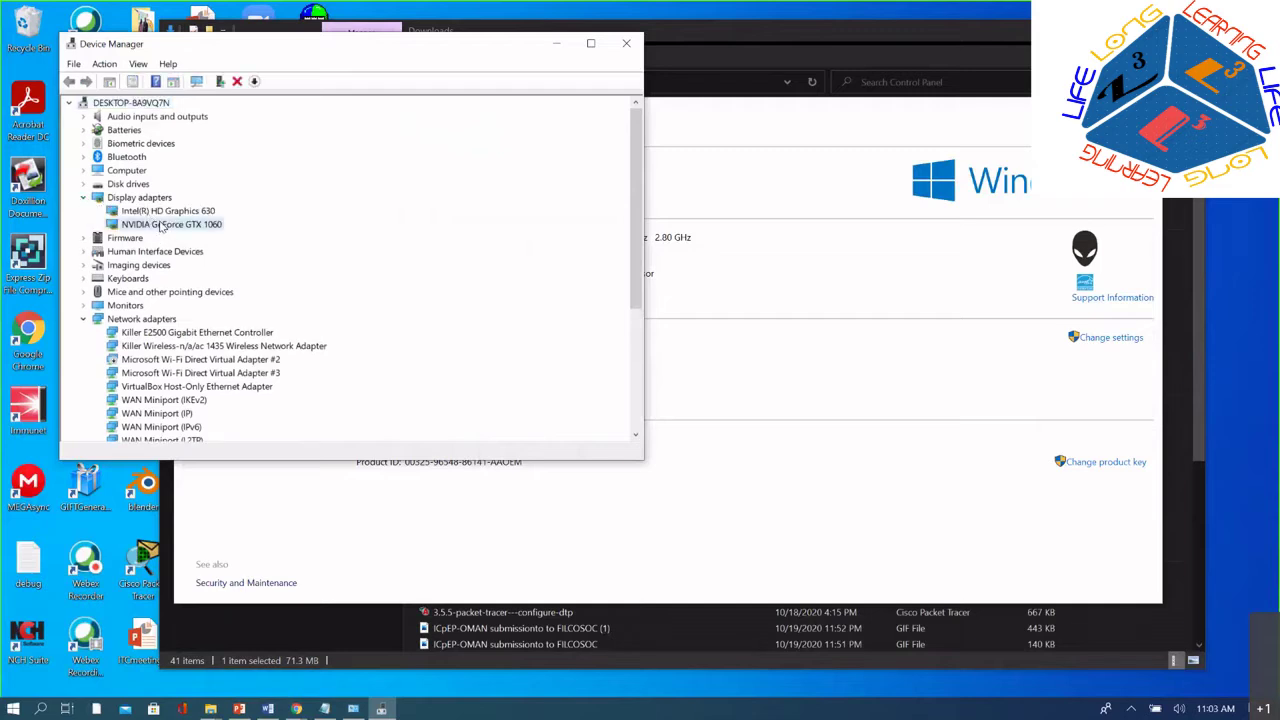
{"action": "right_click", "coordinate": [160, 226]}
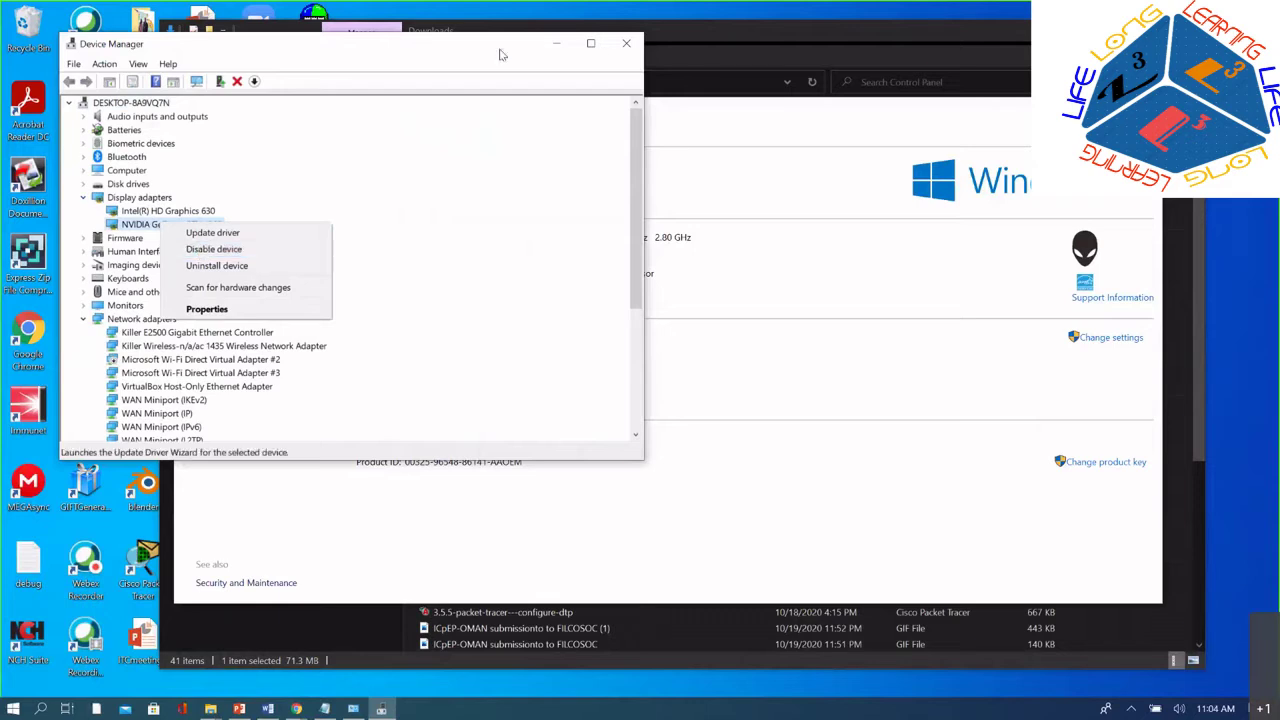
{"action": "left_click_drag", "start_coordinate": [502, 55], "coordinate": [822, 149]}
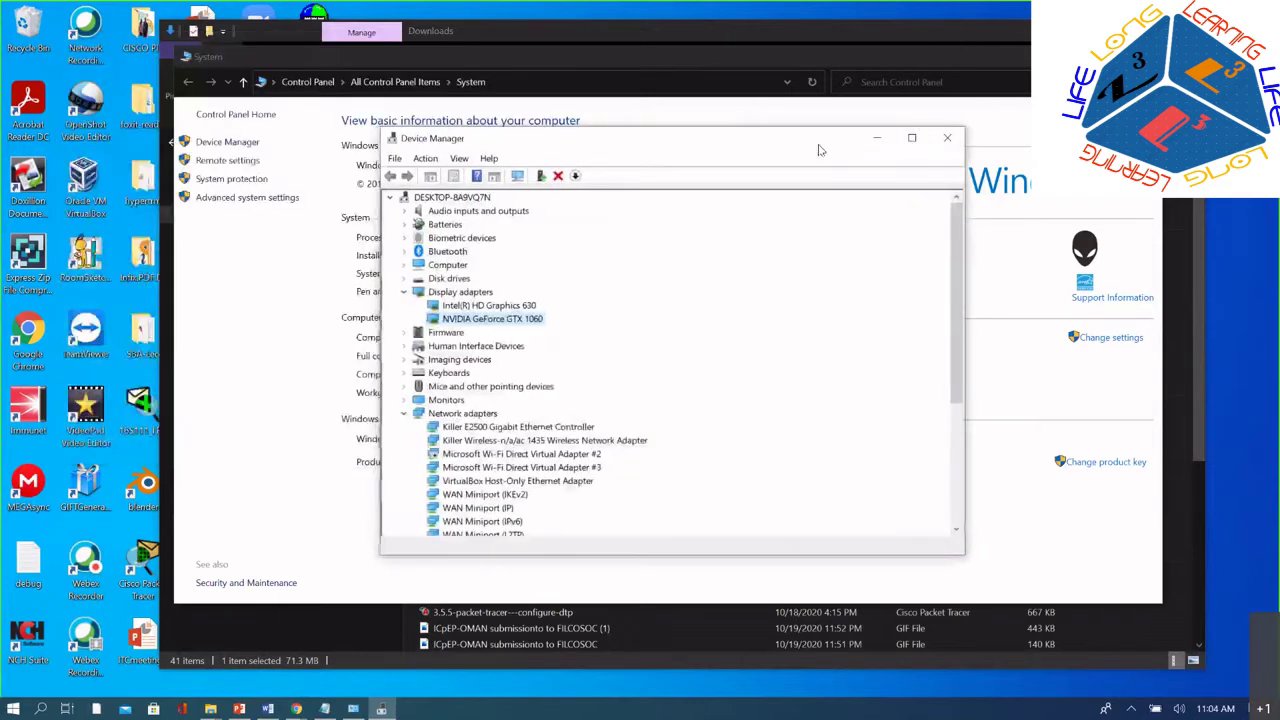
Step: Close the Device Manager, System and File Explorer windows, and start OBS Studio from the desktop
{"action": "left_click", "coordinate": [947, 139]}
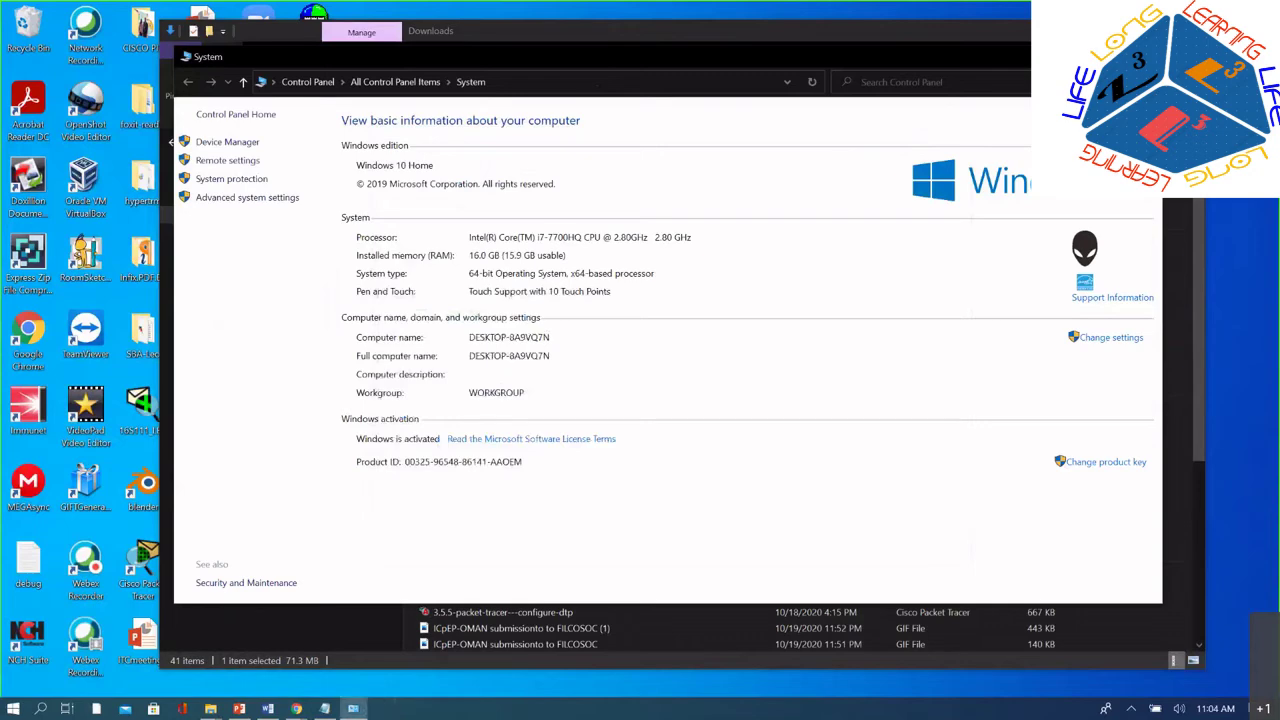
{"action": "key", "text": "alt+F4"}
{"action": "key", "text": "alt+F4"}
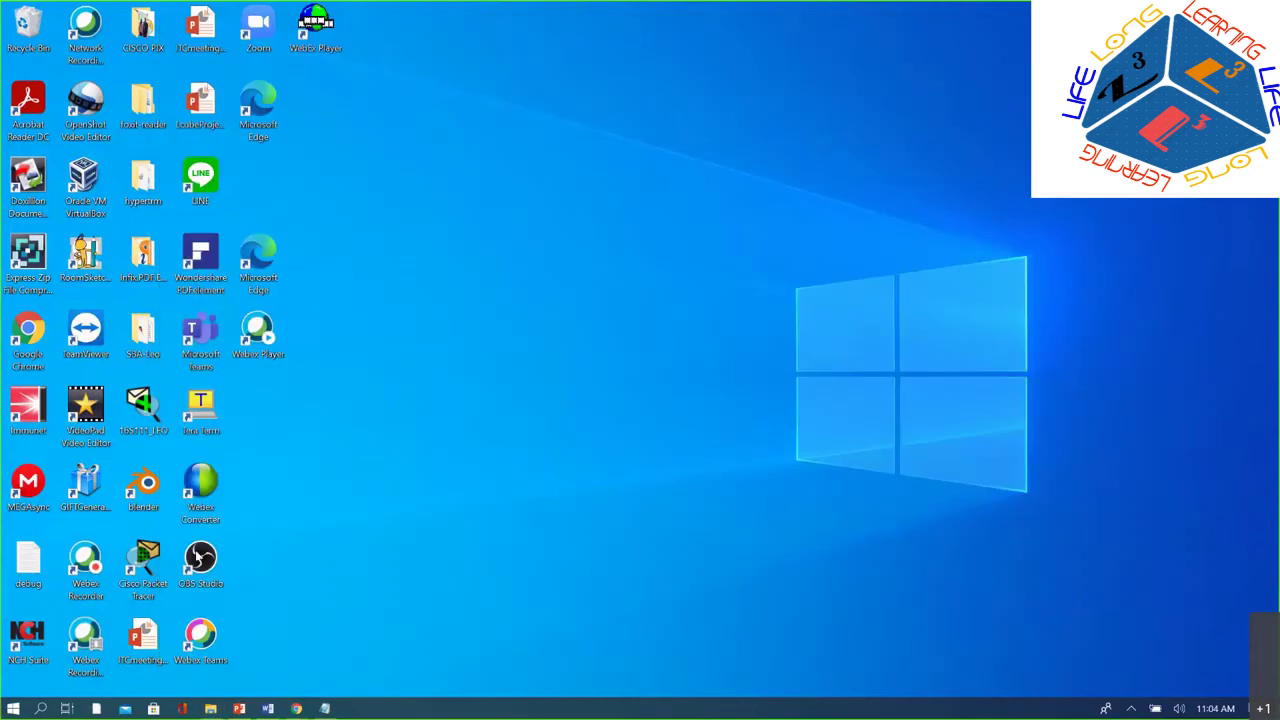
{"action": "left_click", "coordinate": [198, 556]}
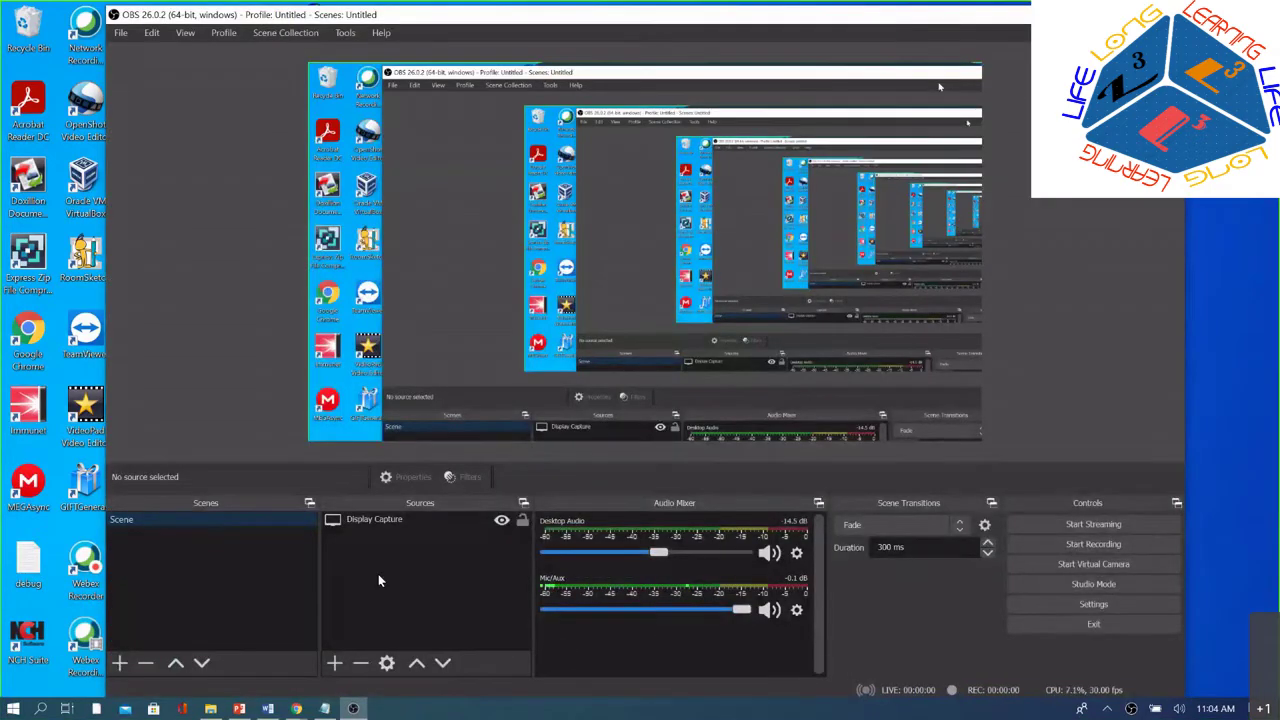
Step: Resize and reposition the Display Capture source so the whole captured screen fits the preview canvas exactly
{"action": "left_click", "coordinate": [393, 519]}
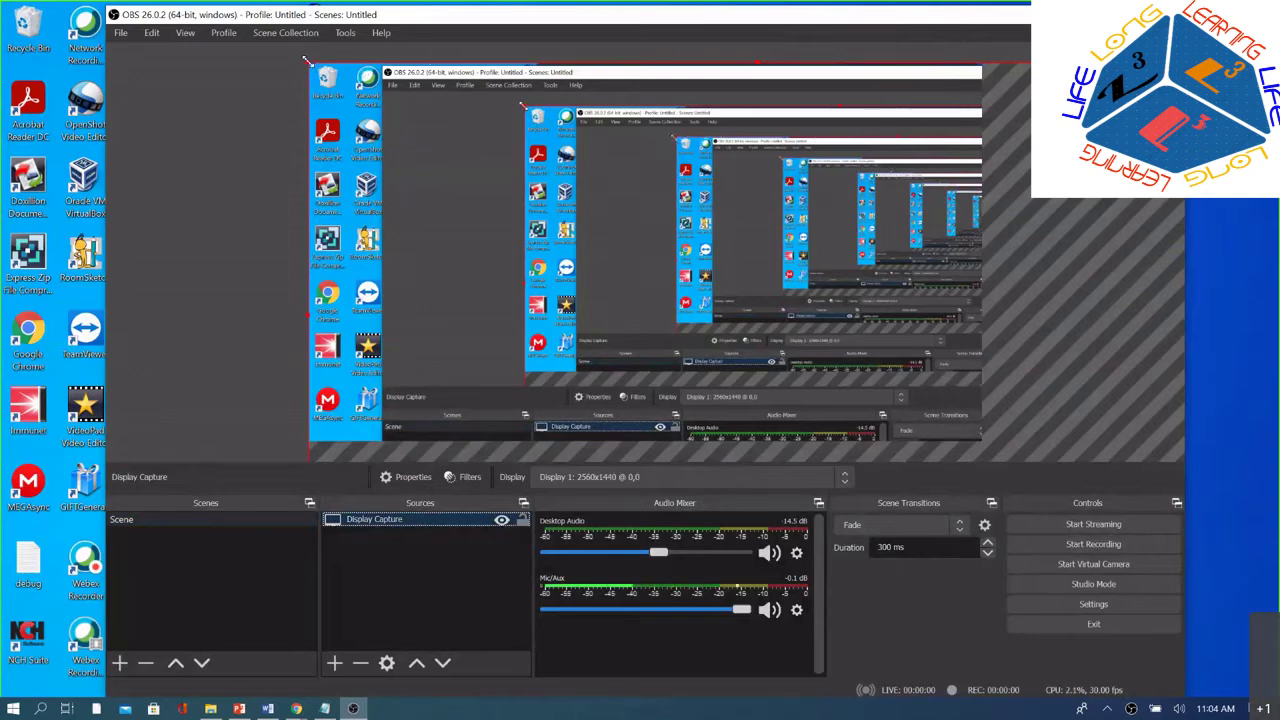
{"action": "left_click_drag", "start_coordinate": [303, 62], "coordinate": [414, 120]}
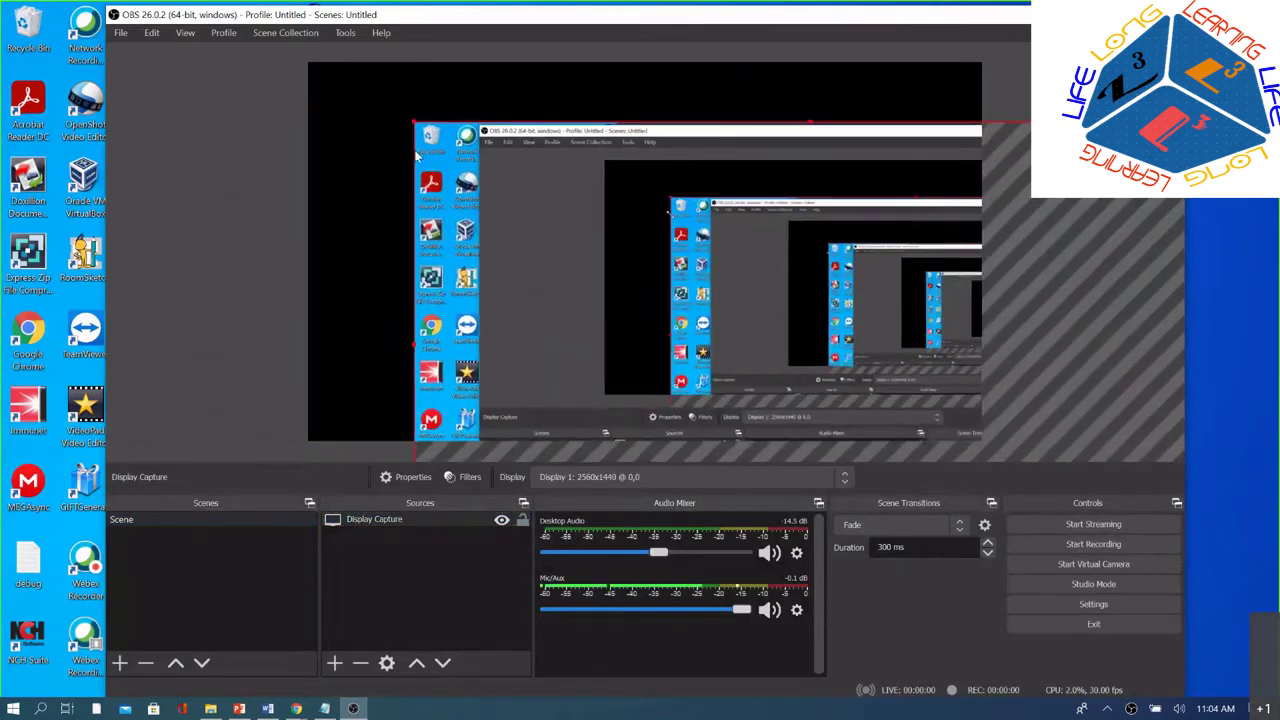
{"action": "left_click_drag", "start_coordinate": [486, 197], "coordinate": [380, 118]}
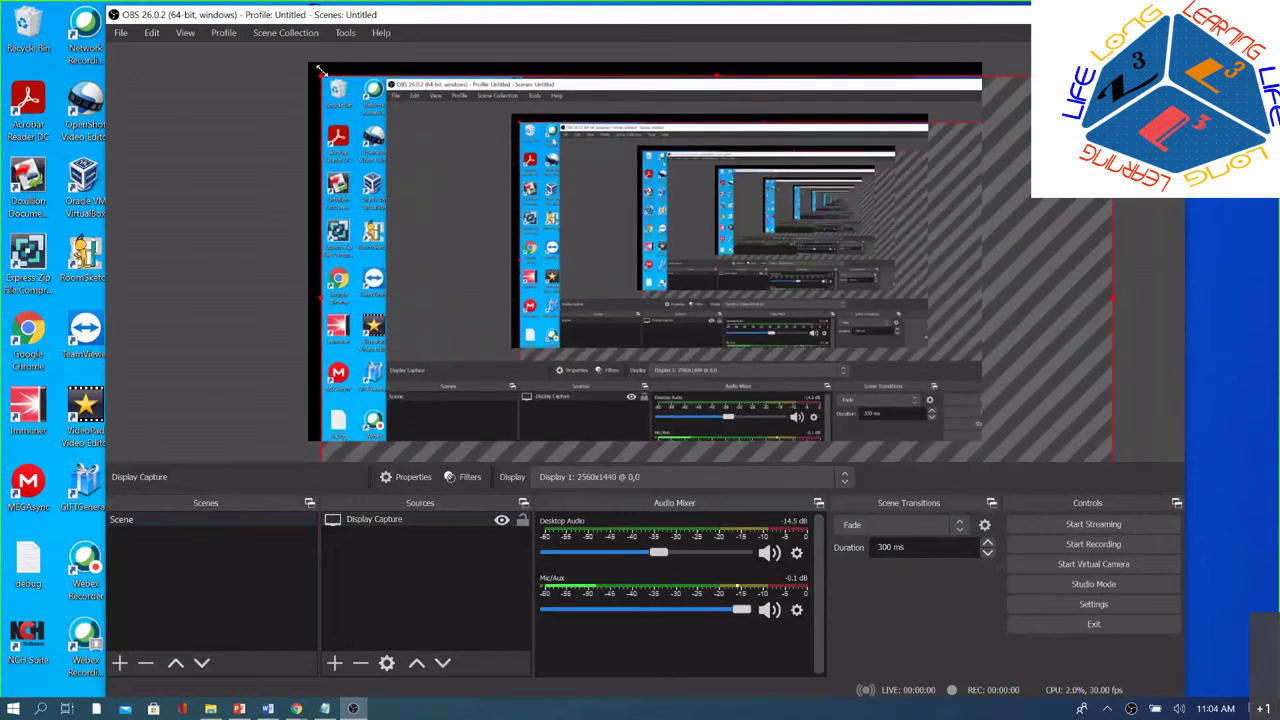
{"action": "left_click_drag", "start_coordinate": [320, 73], "coordinate": [511, 218]}
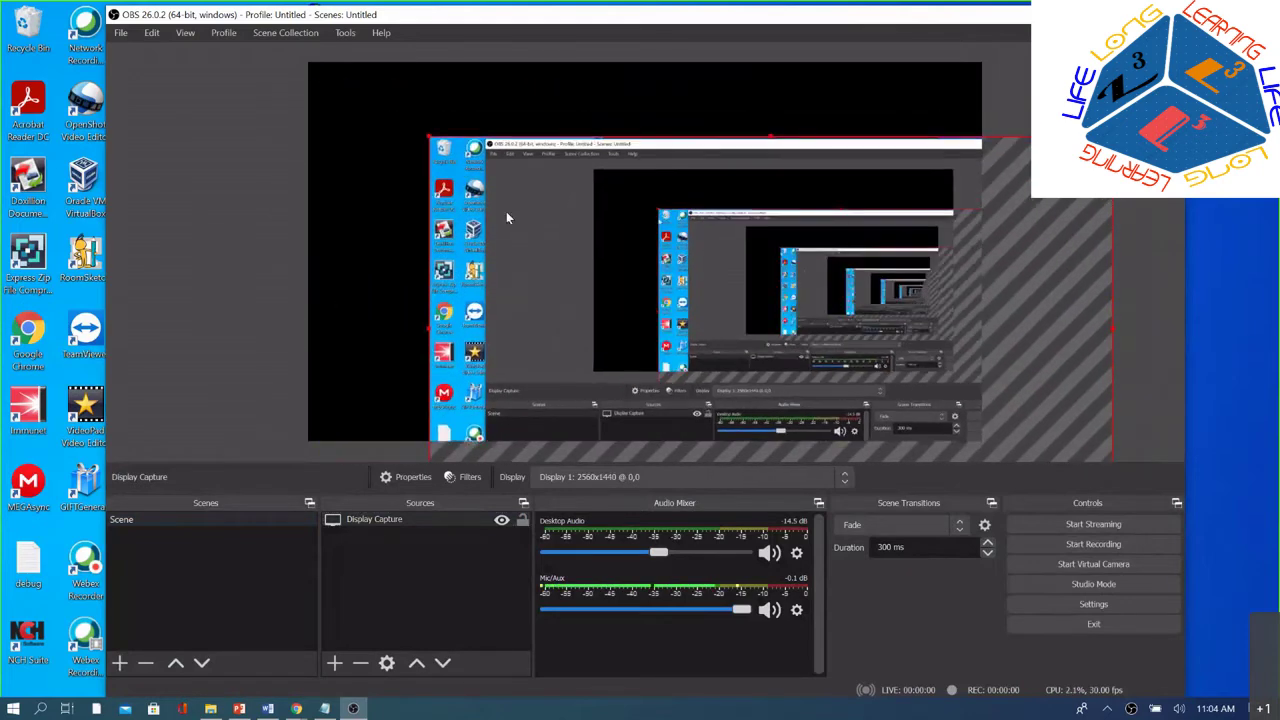
{"action": "left_click_drag", "start_coordinate": [460, 176], "coordinate": [384, 140]}
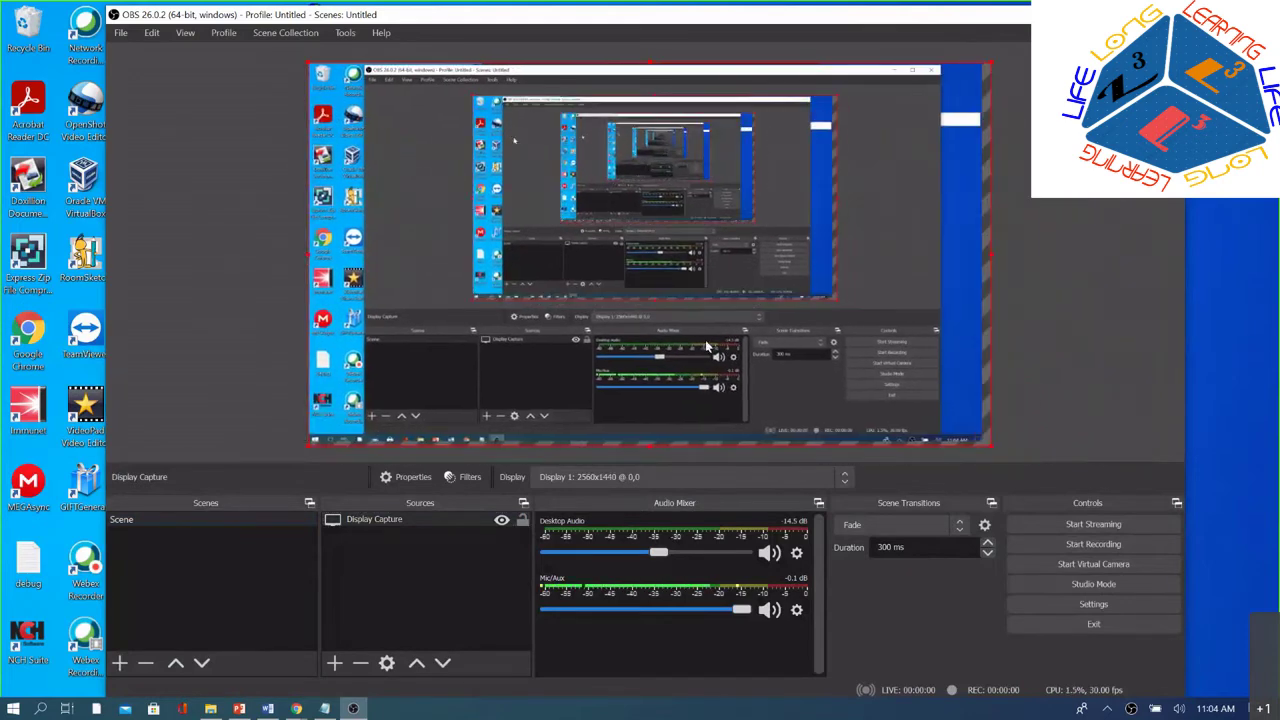
{"action": "left_click_drag", "start_coordinate": [990, 254], "coordinate": [982, 260]}
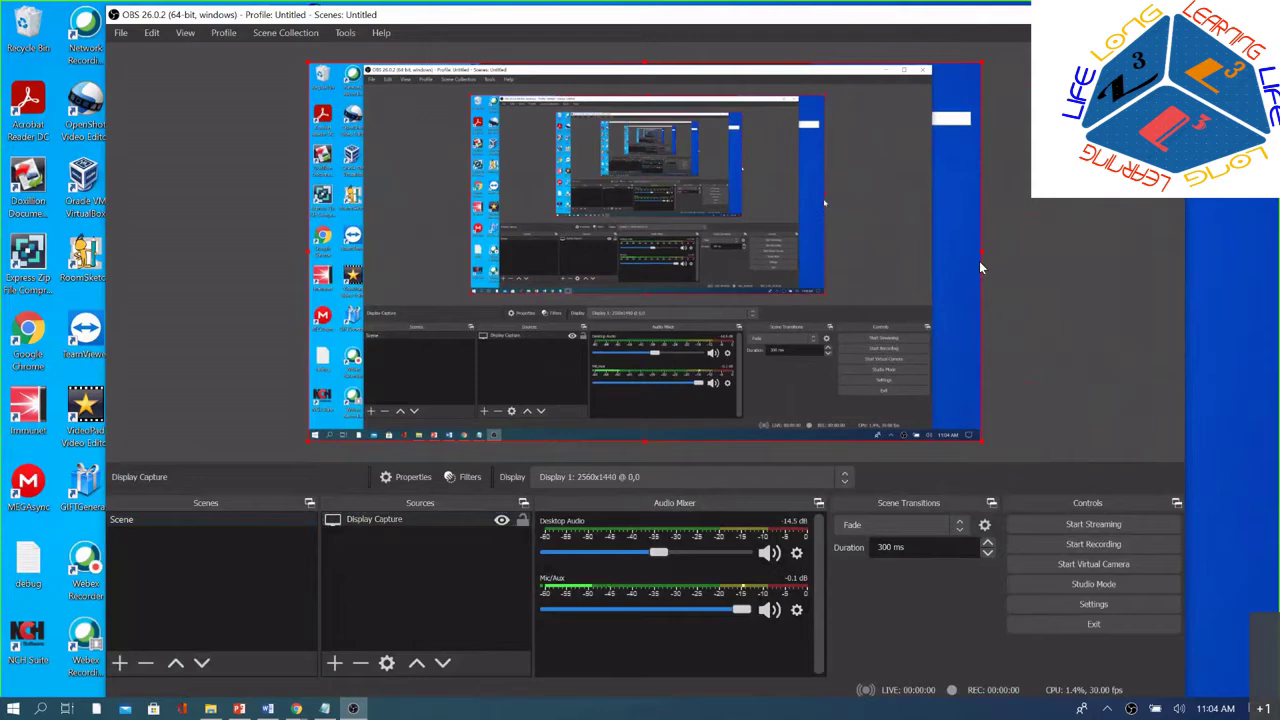
Step: Add a new Video Capture Device source using Integrated Webcam, and shrink it into the upper-right corner of the preview canvas
{"action": "left_click", "coordinate": [335, 665]}
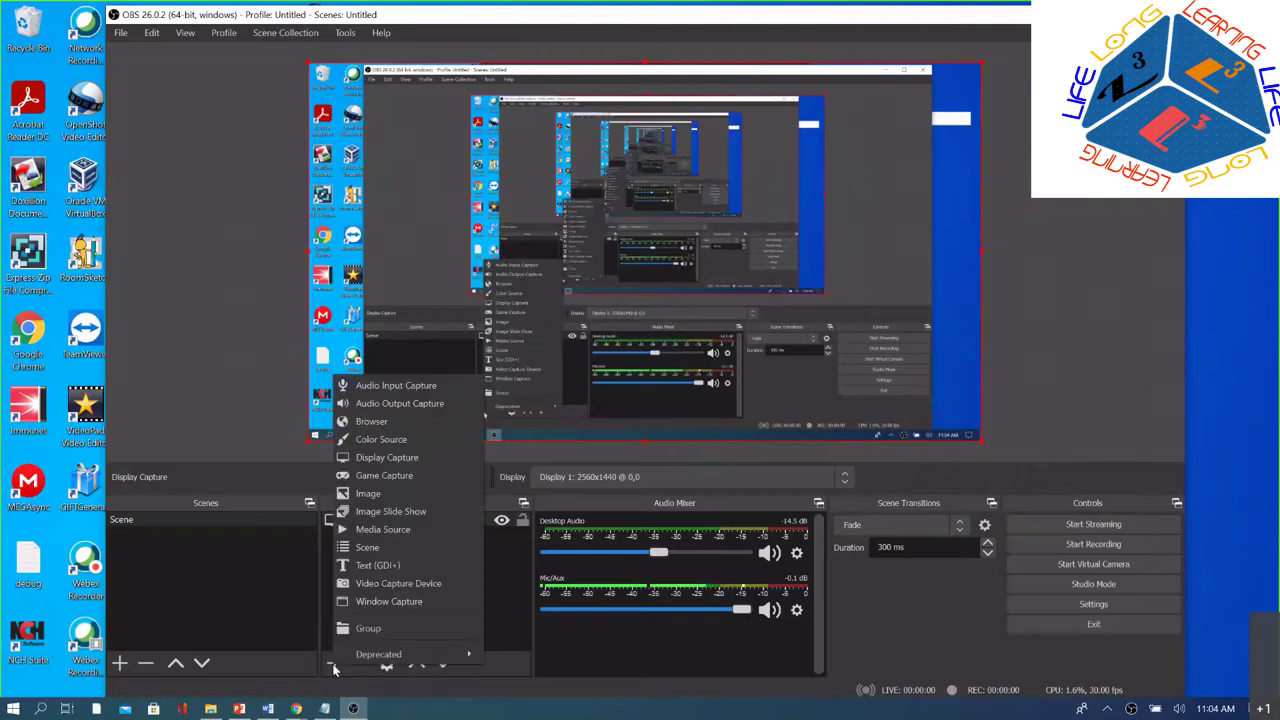
{"action": "left_click", "coordinate": [380, 586]}
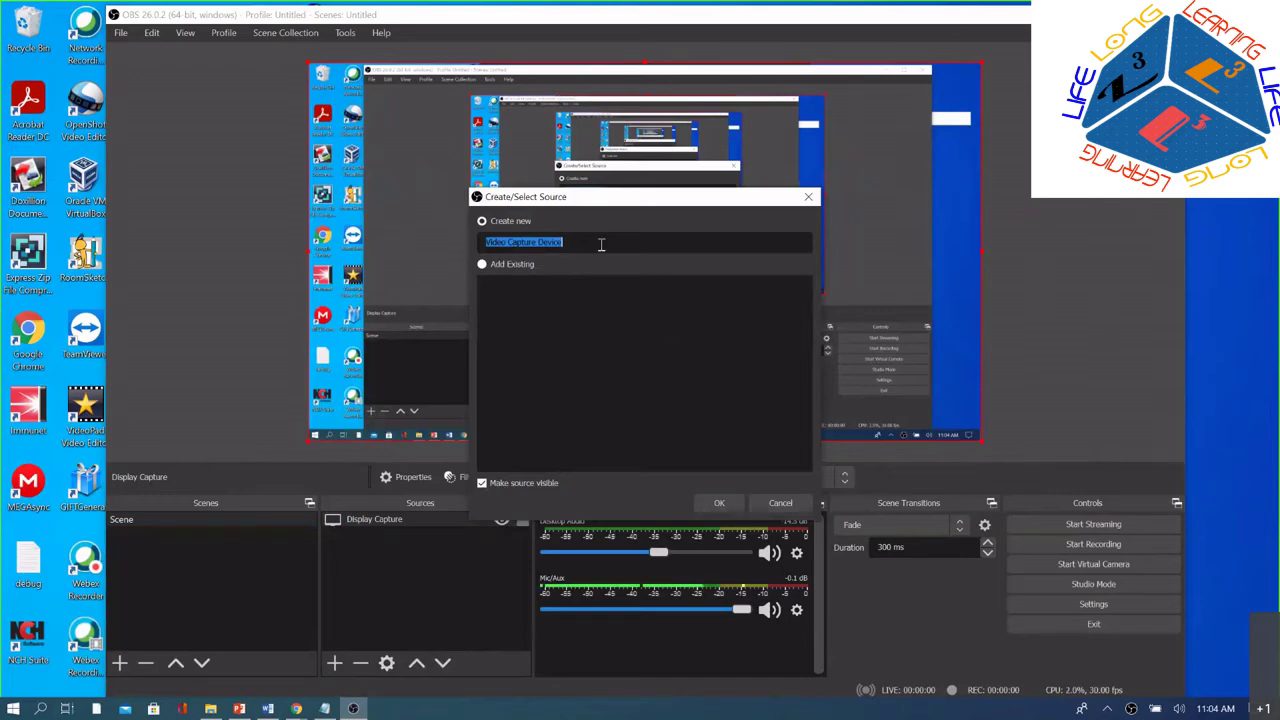
{"action": "left_click", "coordinate": [719, 505]}
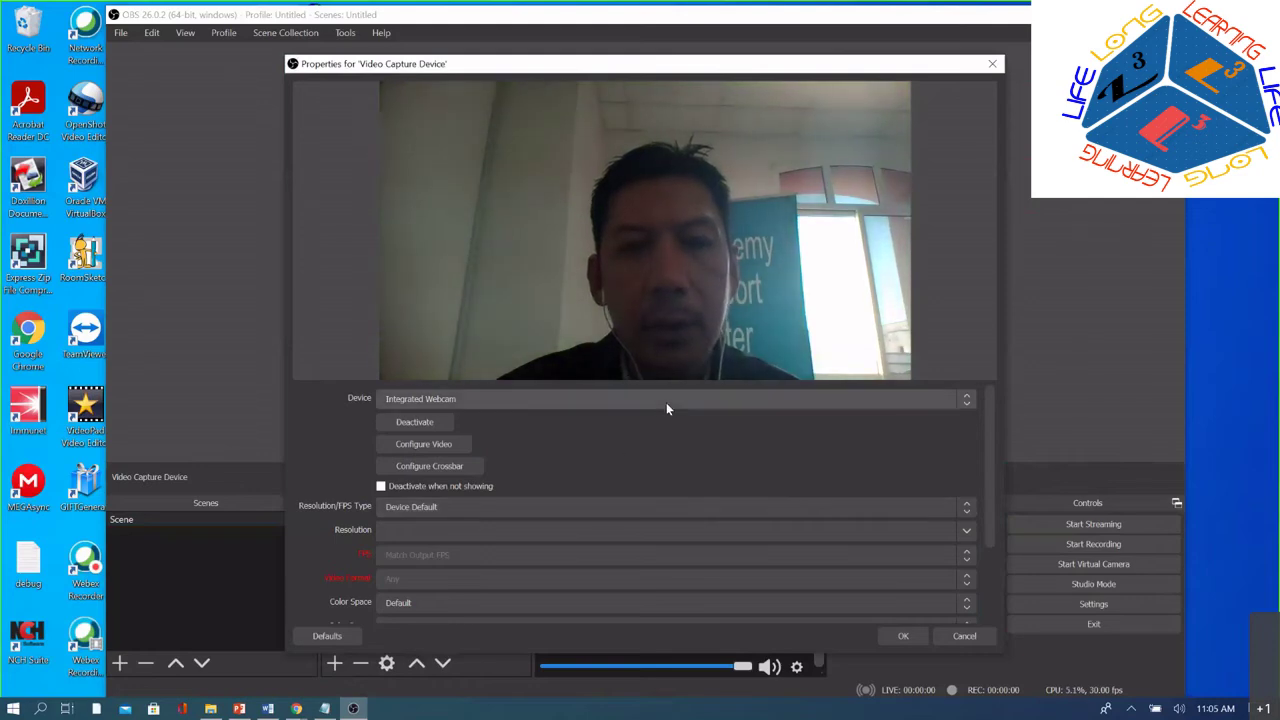
{"action": "left_click", "coordinate": [966, 400]}
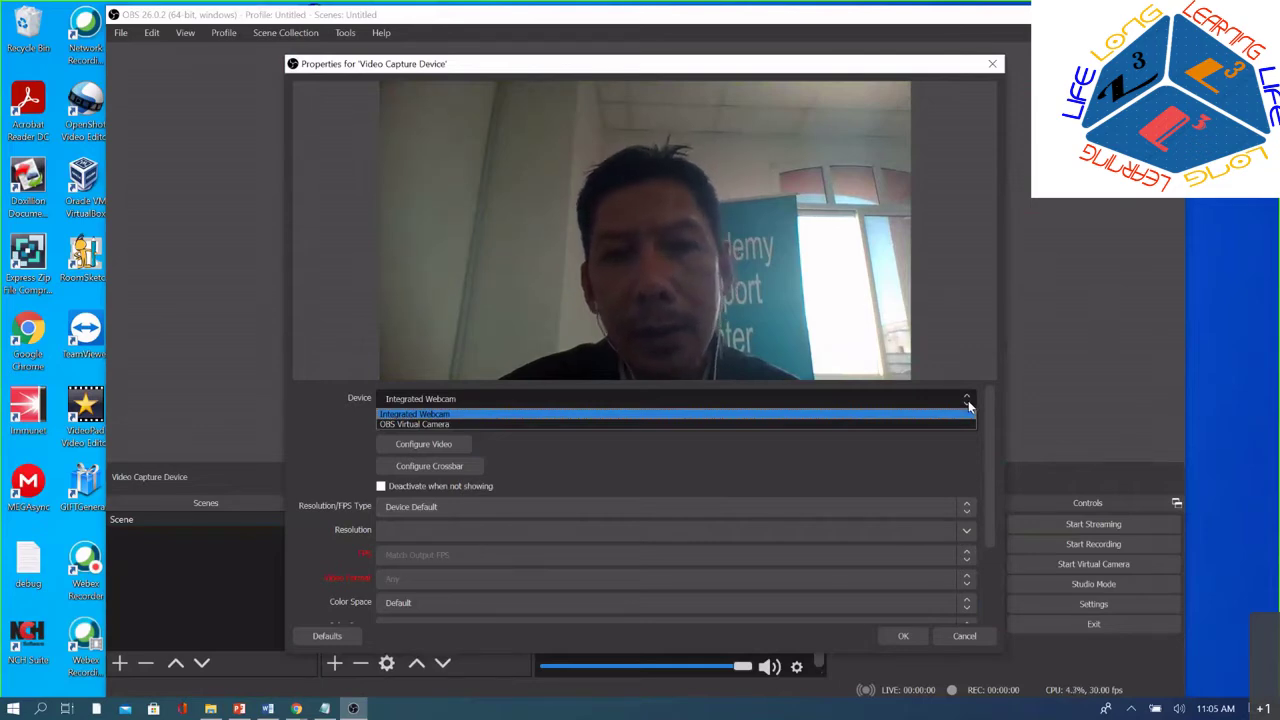
{"action": "left_click", "coordinate": [793, 415]}
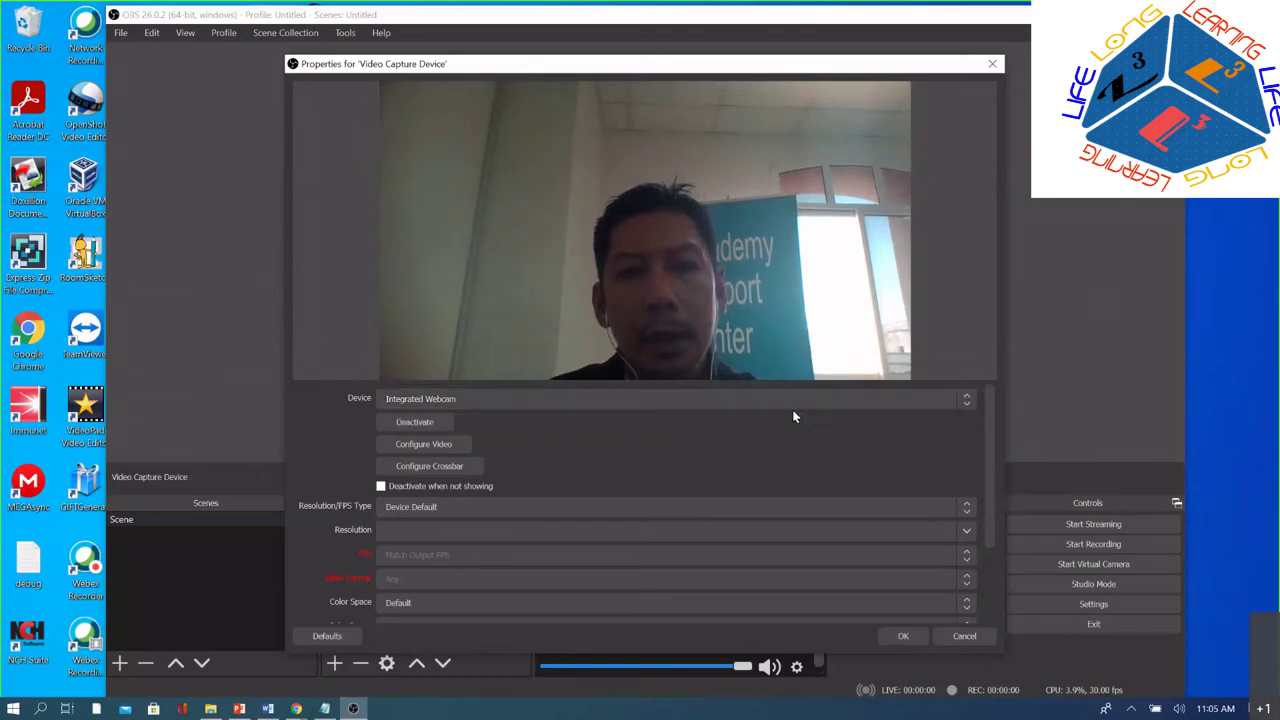
{"action": "left_click", "coordinate": [903, 637]}
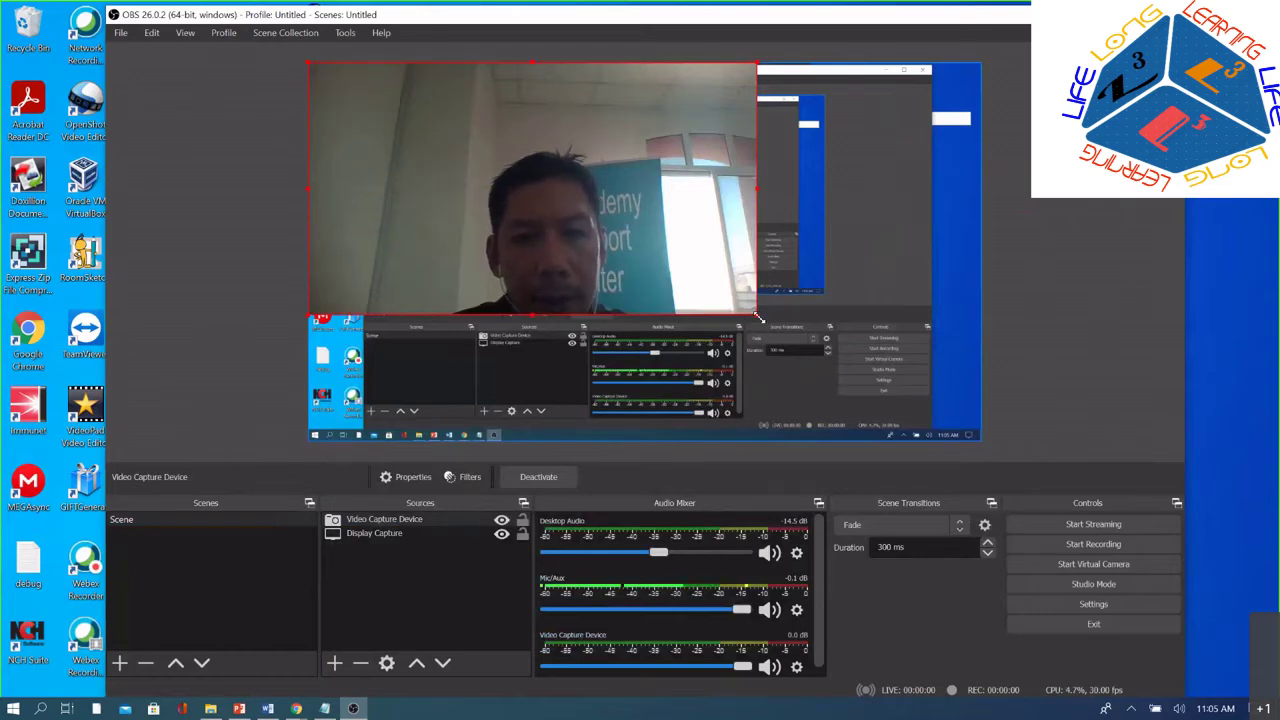
{"action": "left_click_drag", "start_coordinate": [758, 318], "coordinate": [424, 126]}
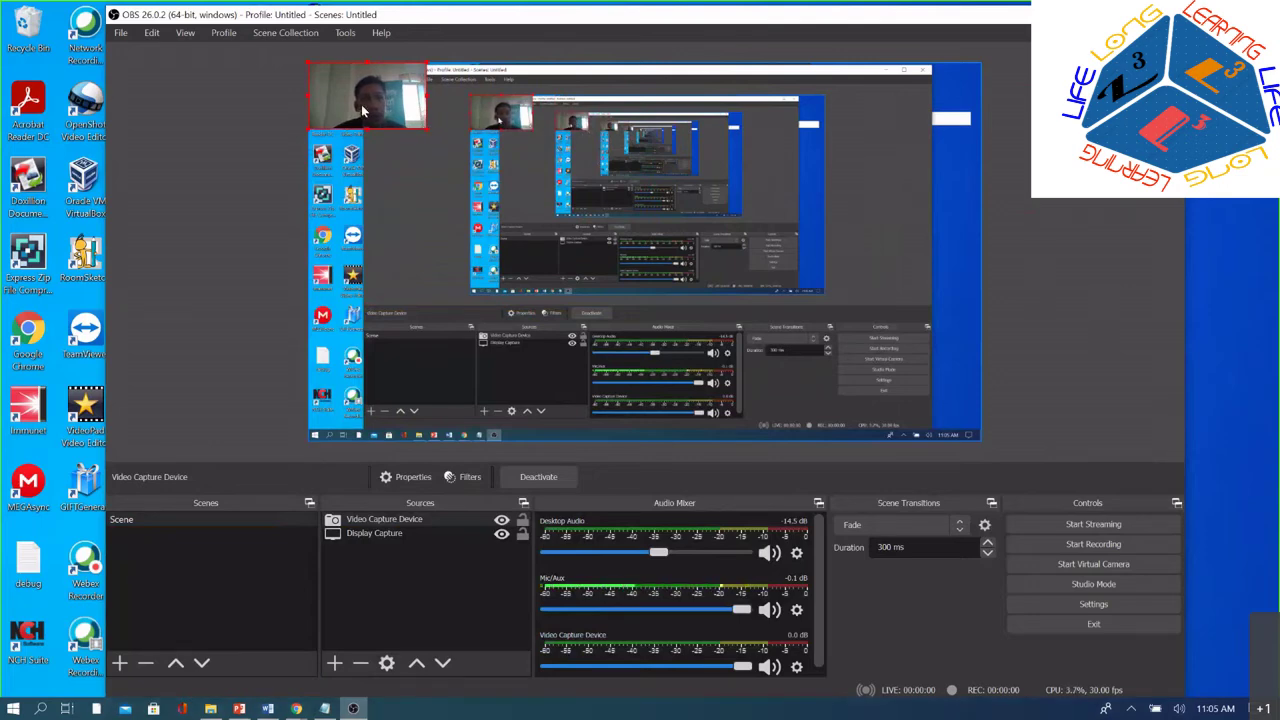
{"action": "left_click_drag", "start_coordinate": [370, 104], "coordinate": [911, 104]}
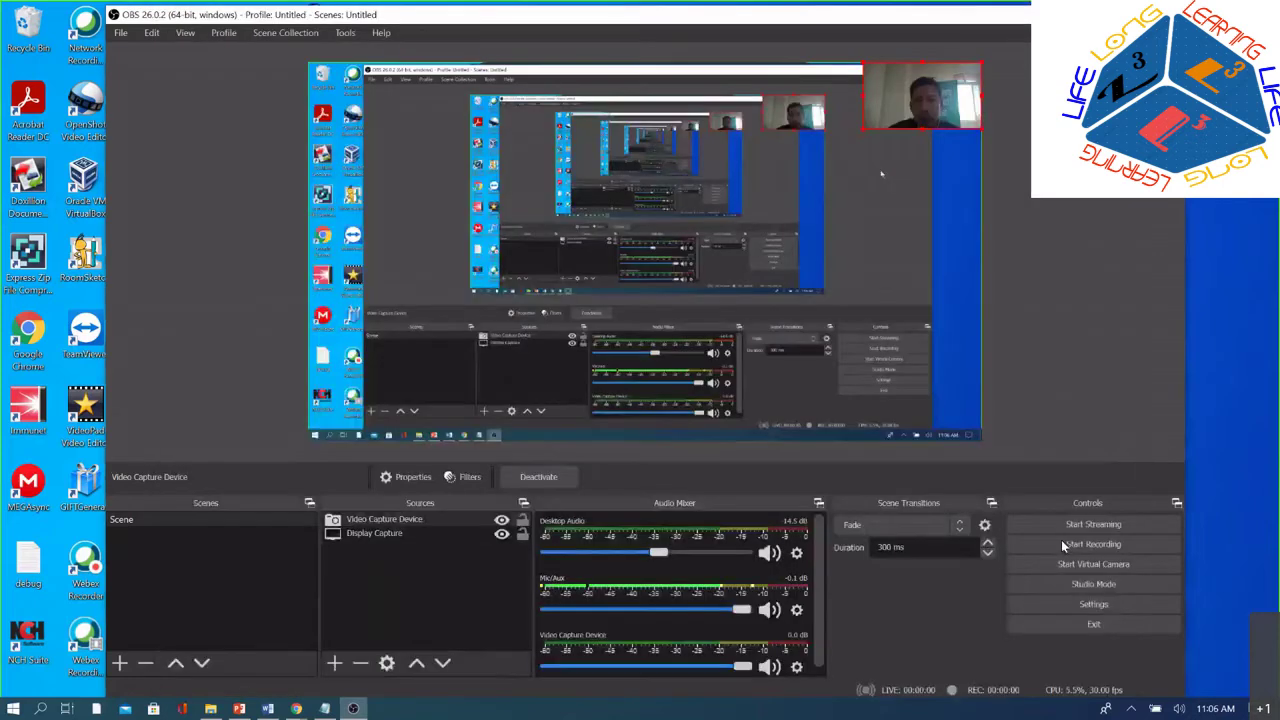
Step: Set the output recording path to a new folder named "ONline Exam Recording" inside the Videos folder
{"action": "left_click", "coordinate": [1090, 604]}
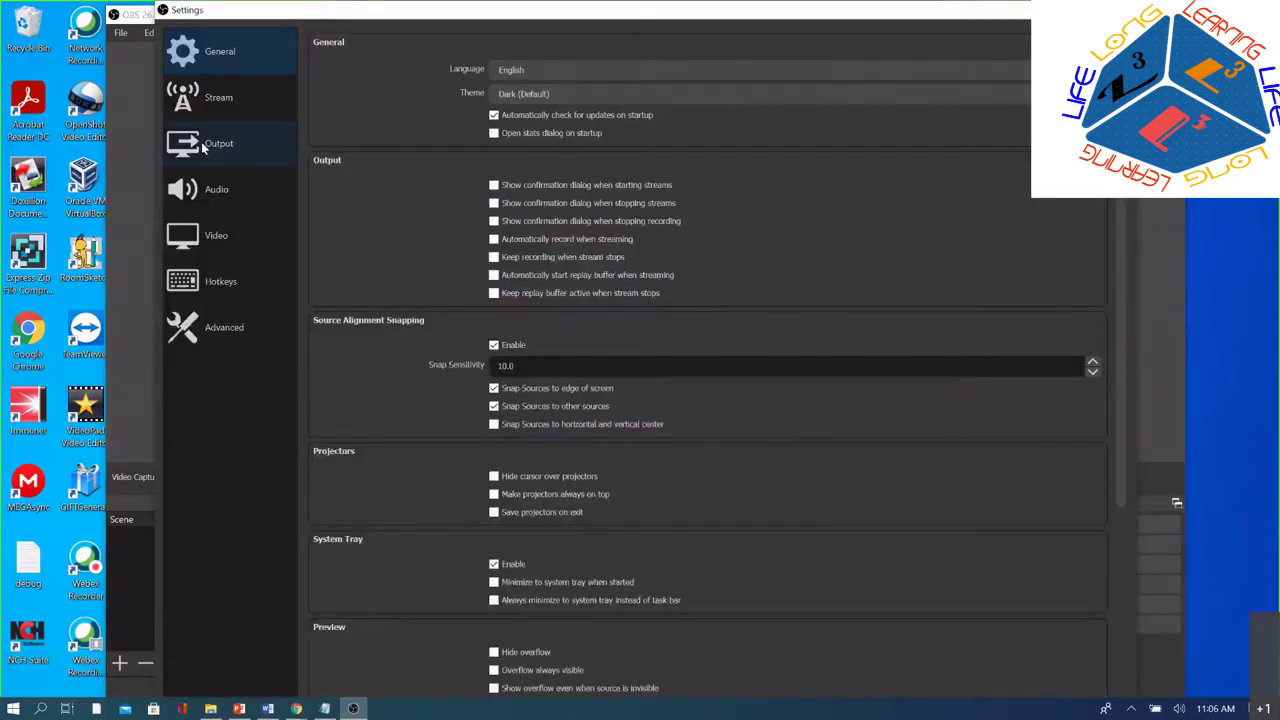
{"action": "left_click", "coordinate": [203, 146]}
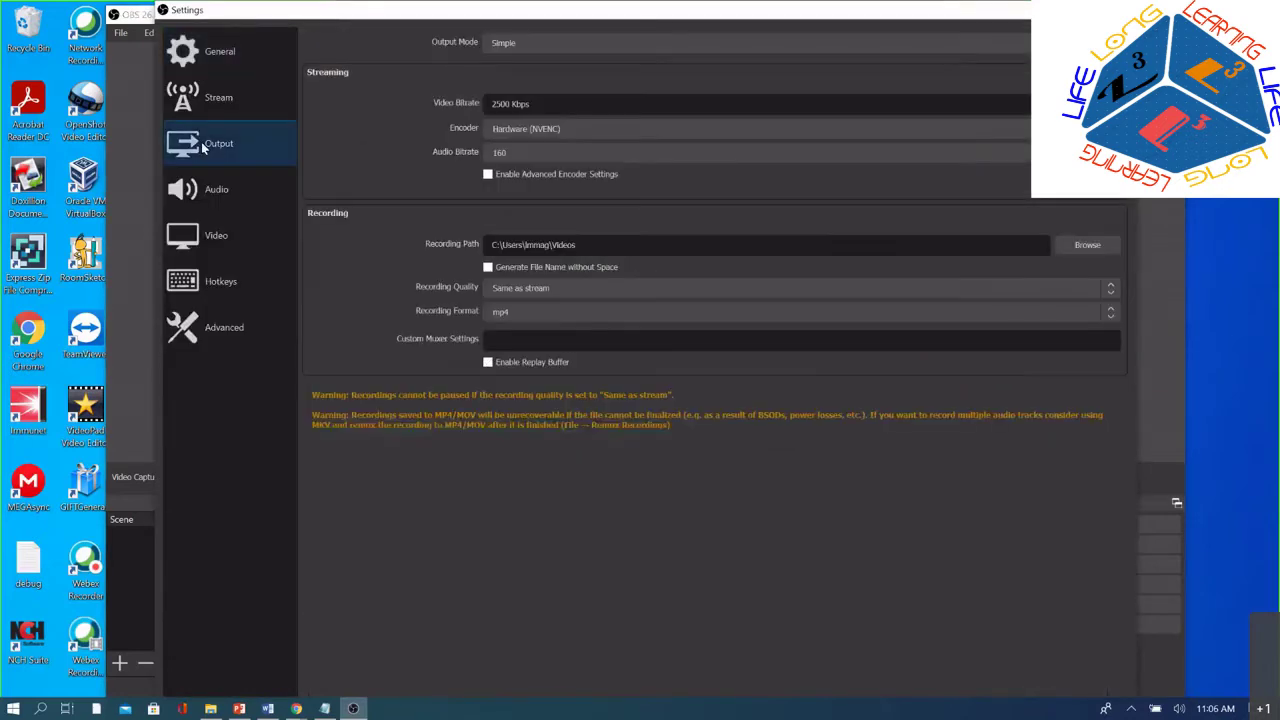
{"action": "left_click", "coordinate": [1098, 247]}
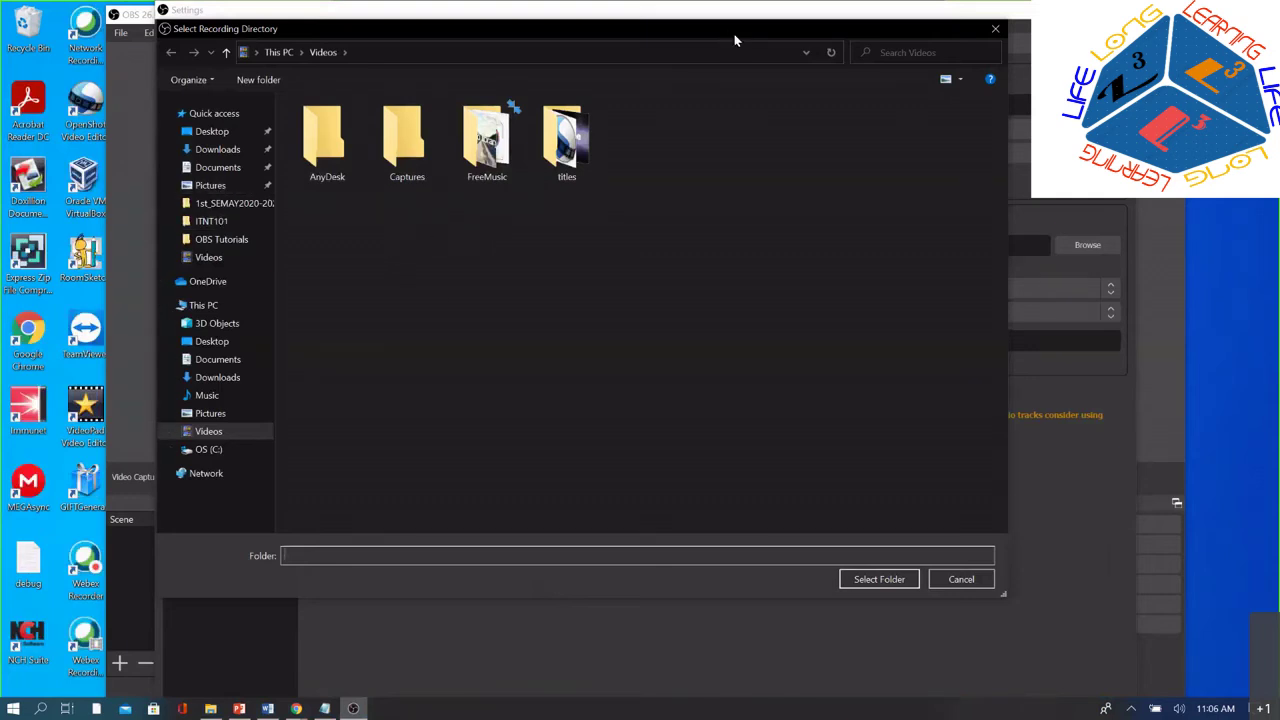
{"action": "left_click_drag", "start_coordinate": [734, 34], "coordinate": [867, 43]}
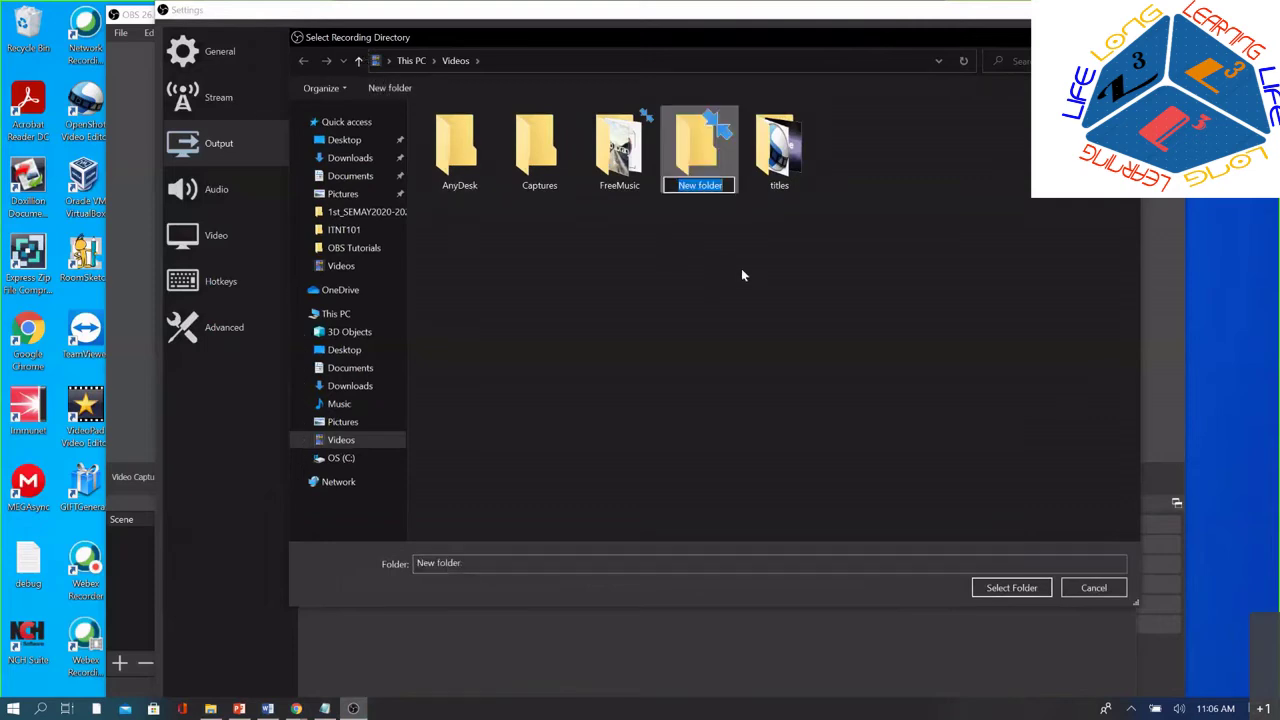
{"action": "type", "text": "O"}
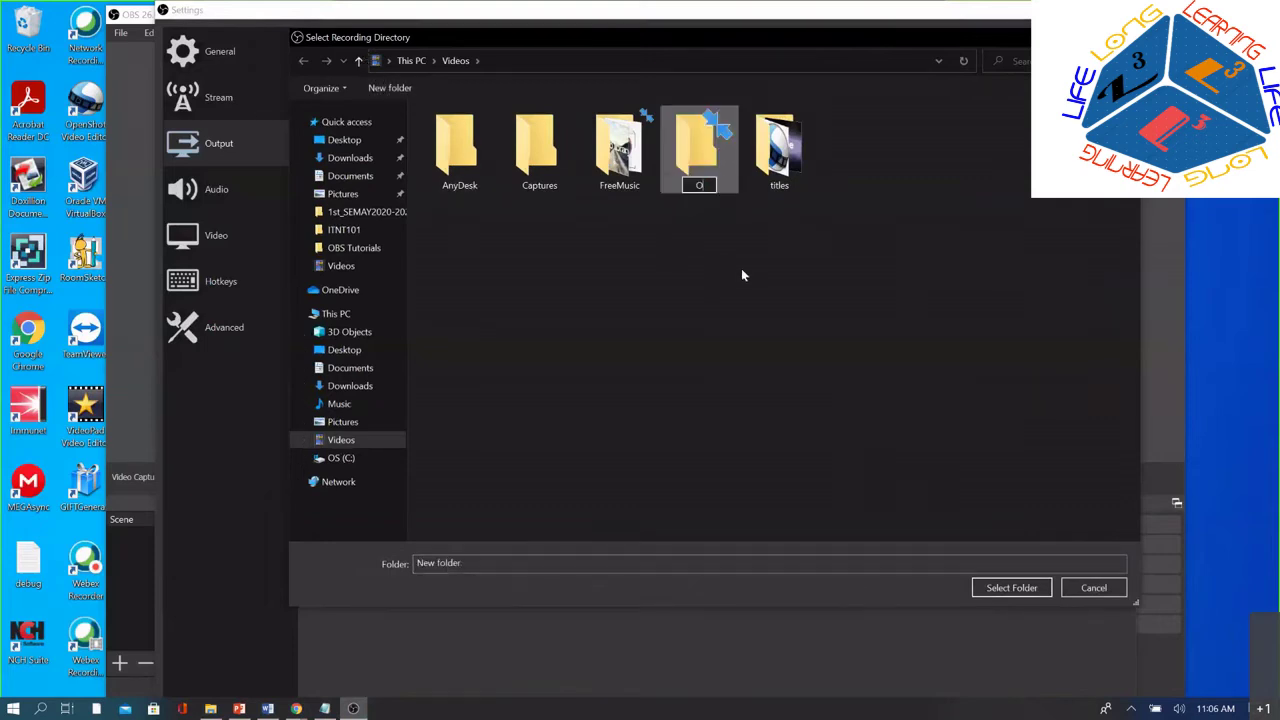
{"action": "type", "text": "Nline Exam Recording"}
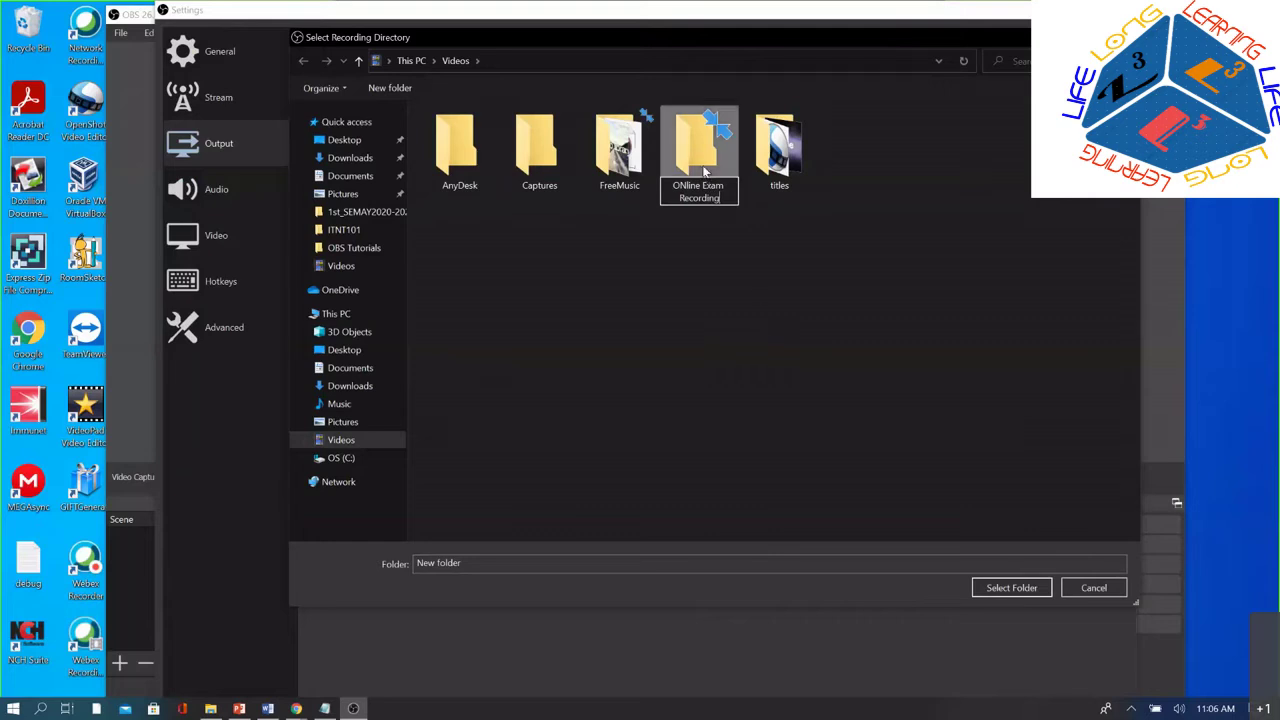
{"action": "left_click", "coordinate": [1012, 589]}
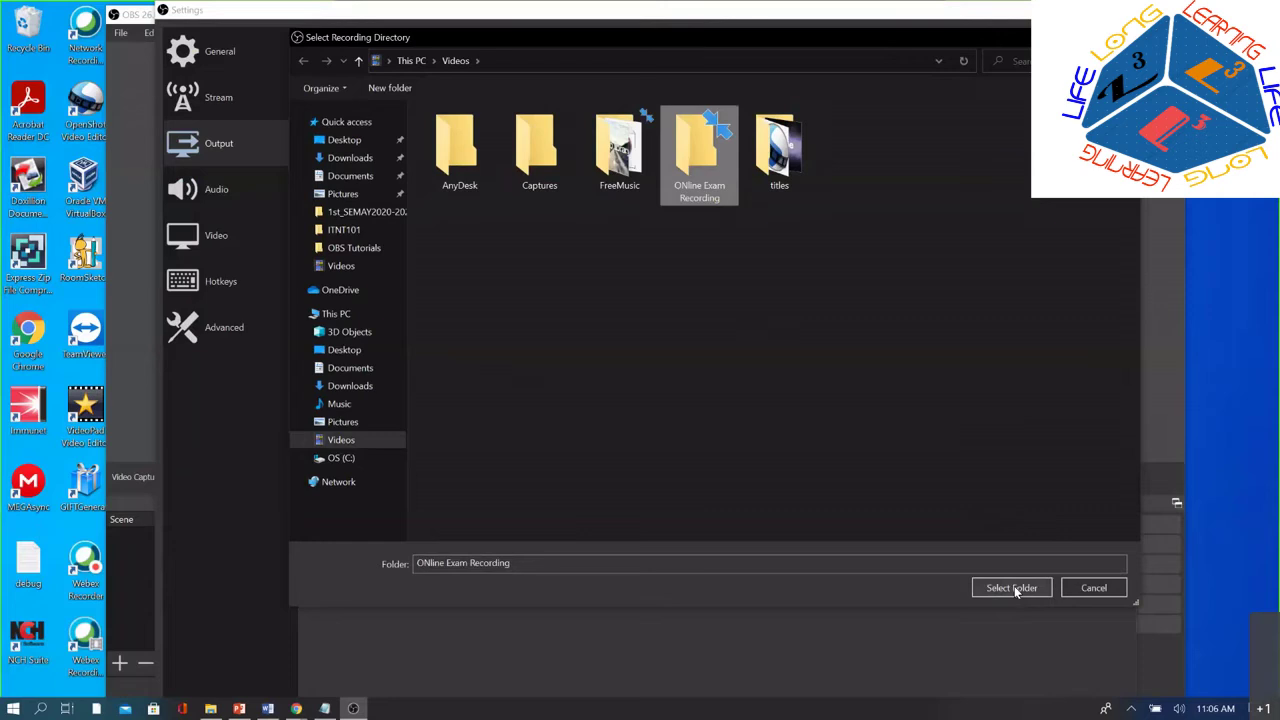
{"action": "left_click", "coordinate": [1012, 588]}
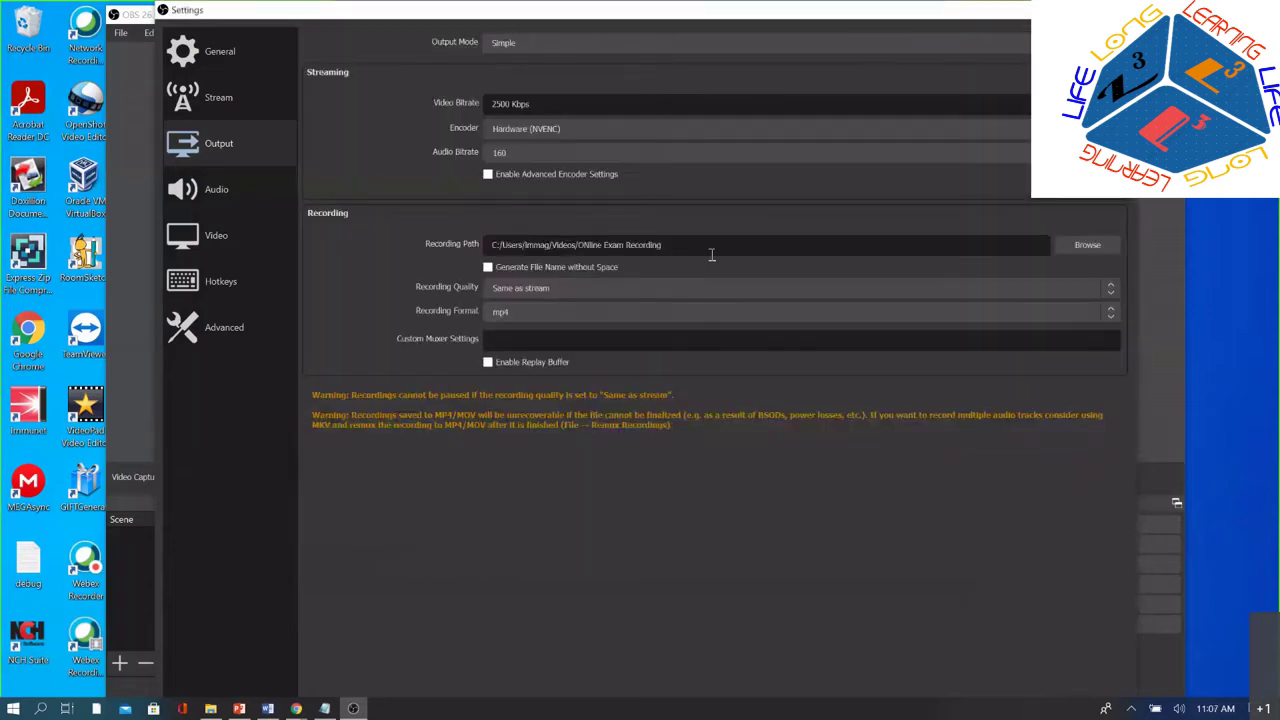
Step: Choose mp4 as the recording format, then apply and close the settings
{"action": "left_click", "coordinate": [1110, 314]}
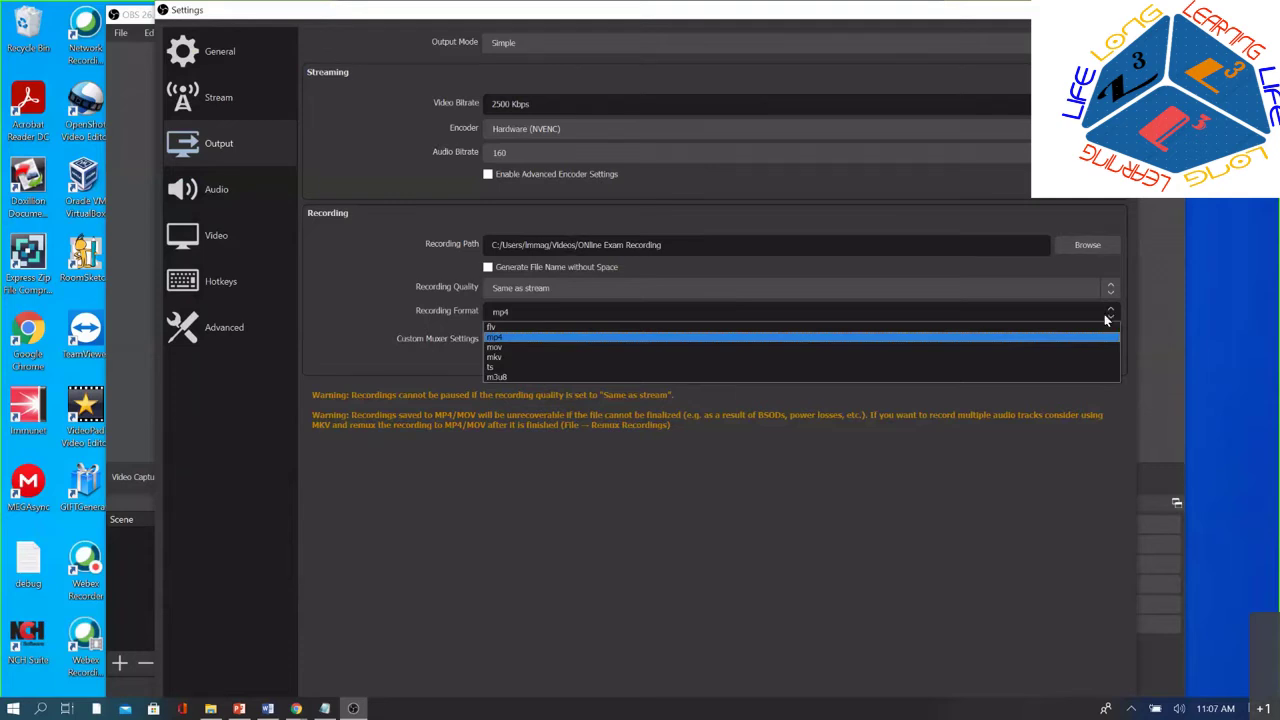
{"action": "left_click", "coordinate": [670, 338]}
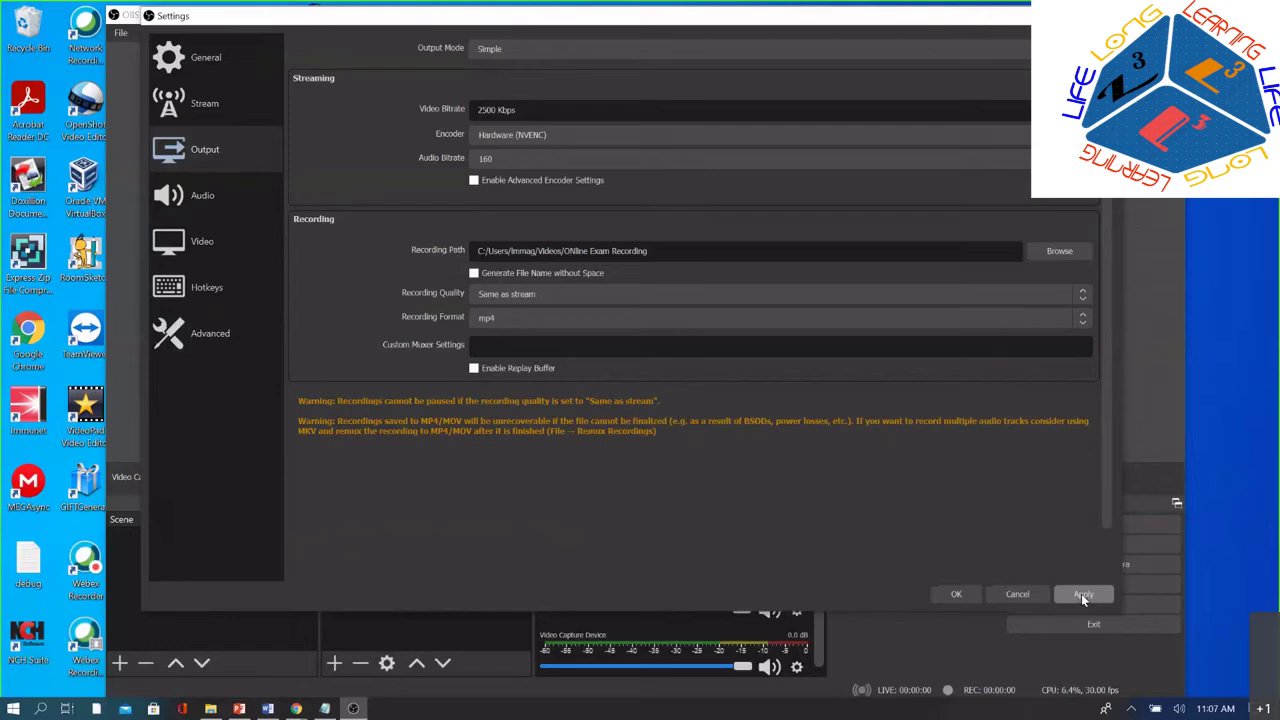
{"action": "left_click", "coordinate": [1081, 593]}
{"action": "left_click", "coordinate": [952, 594]}
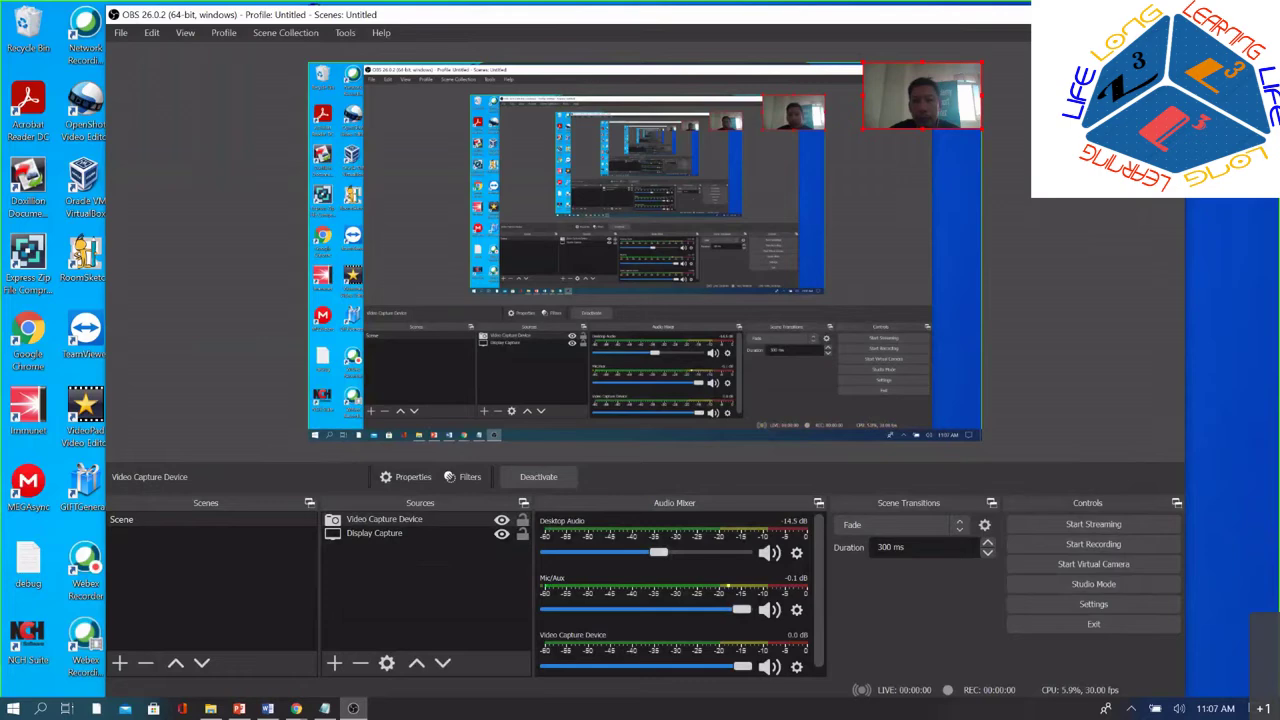
Step: Switch to the OBS_Tutorials presentation in PowerPoint, run the slide show from slide 3 and advance to the Part II slide
{"action": "key", "text": "super+d"}
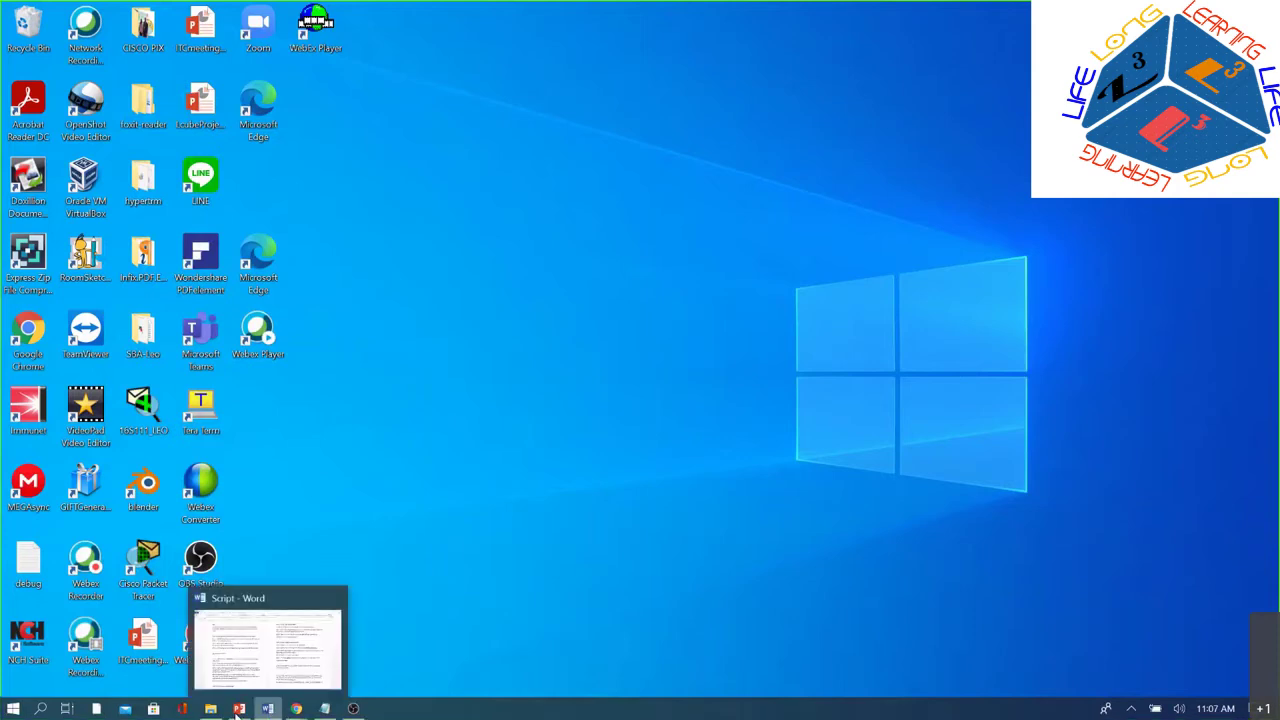
{"action": "mouse_move", "coordinate": [236, 712]}
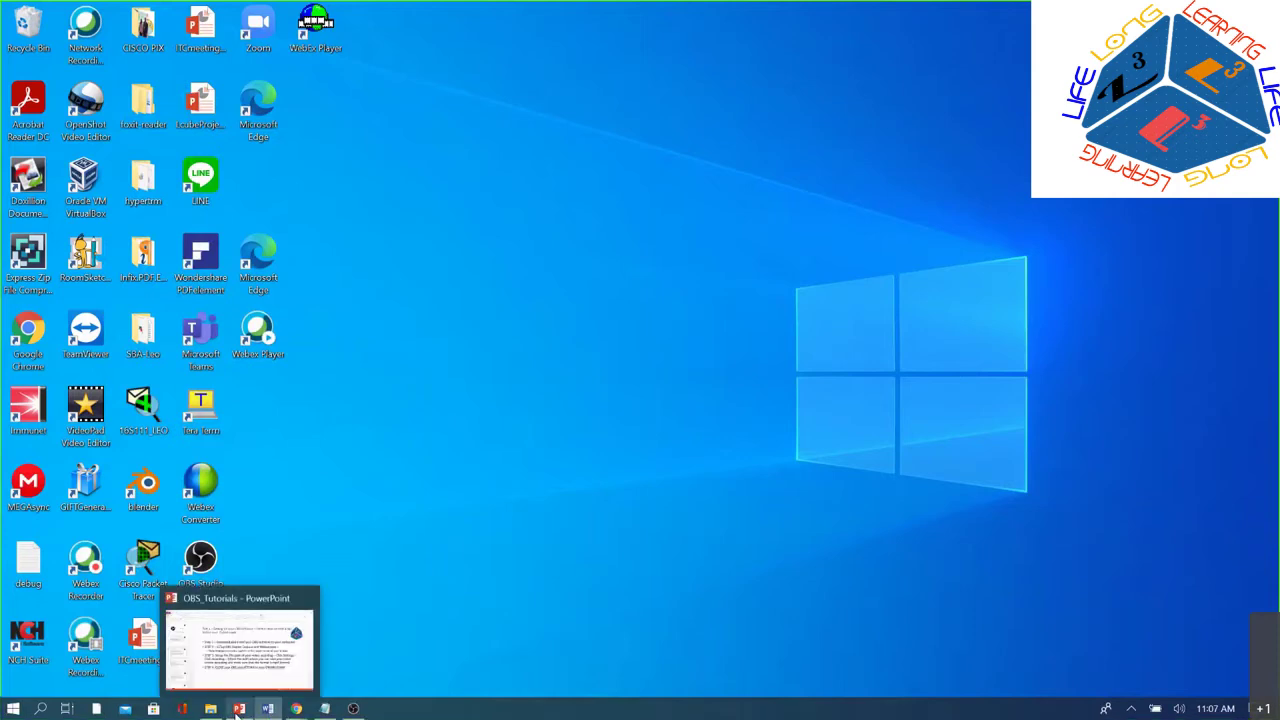
{"action": "left_click", "coordinate": [237, 710]}
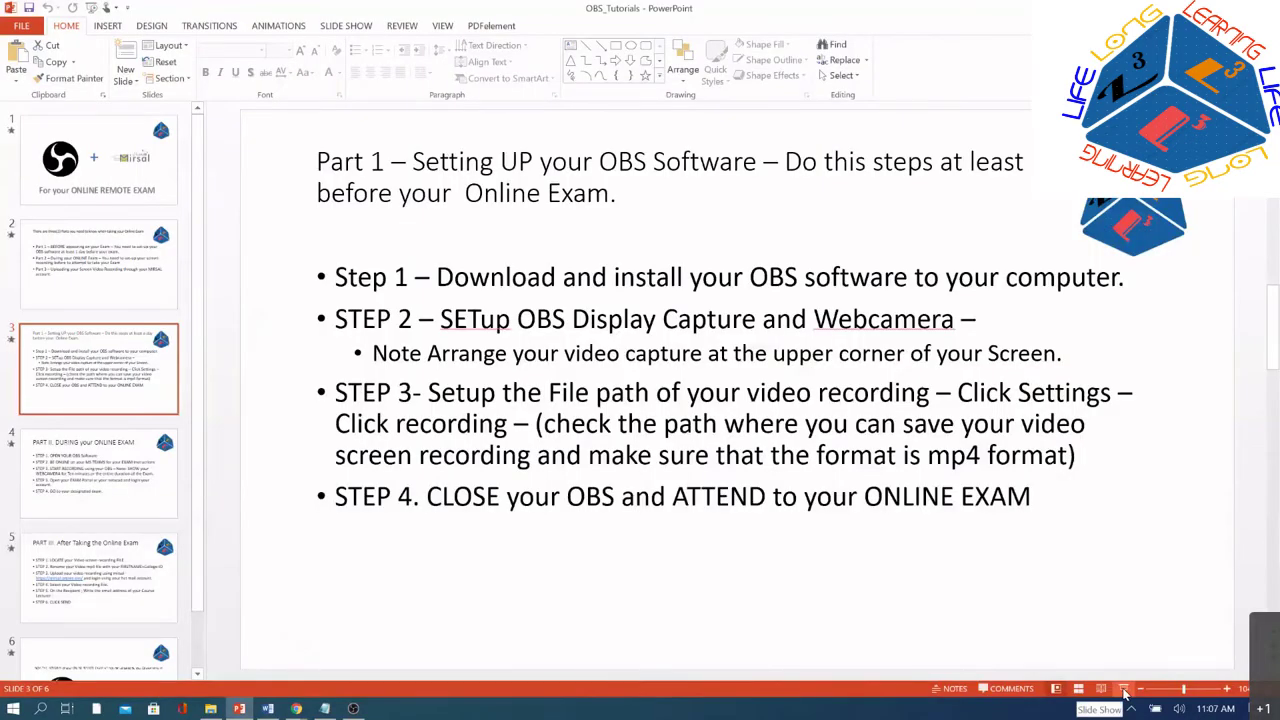
{"action": "left_click", "coordinate": [1124, 690]}
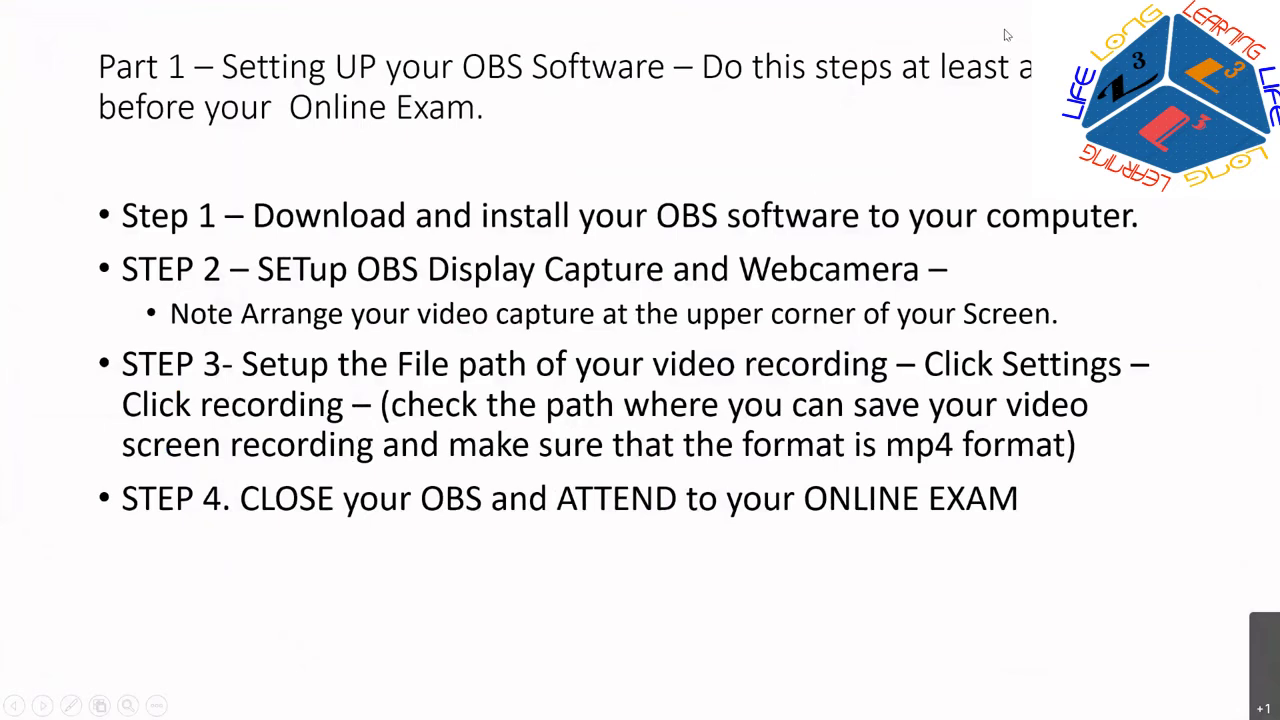
{"action": "left_click", "coordinate": [886, 131]}
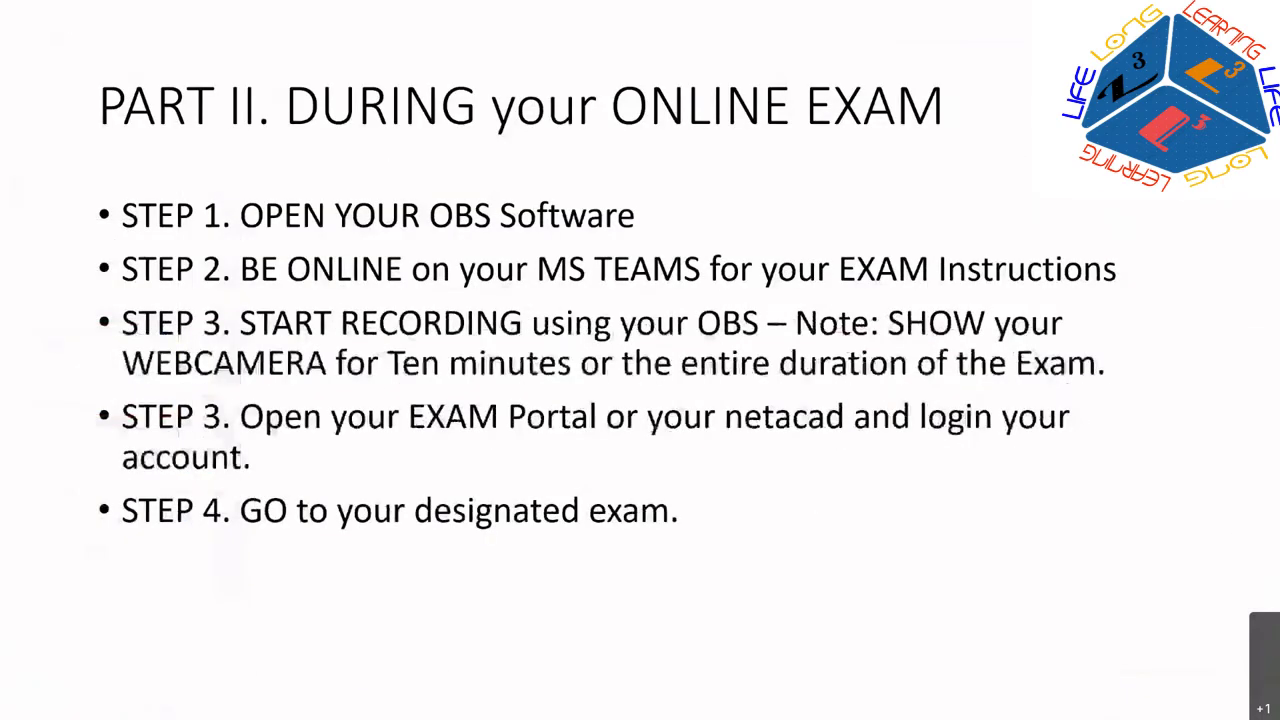
Step: Switch from the running slide show back to OBS Studio
{"action": "key", "text": "super"}
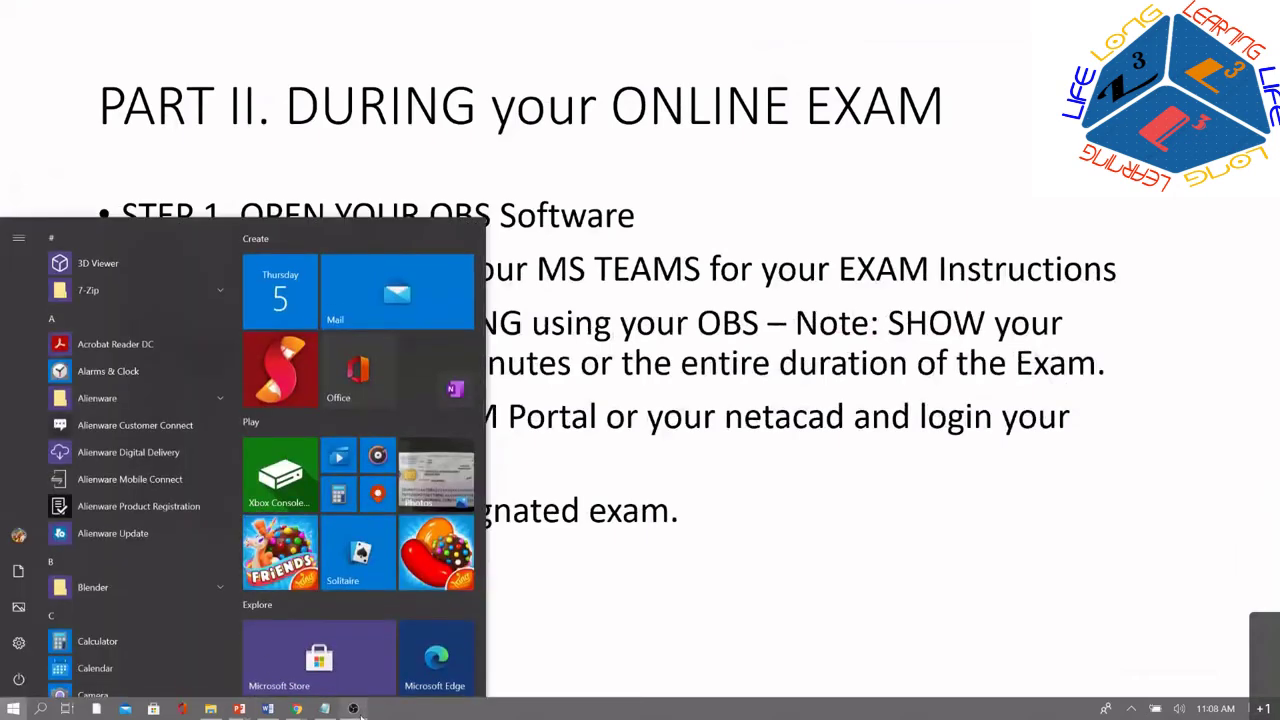
{"action": "left_click", "coordinate": [353, 709]}
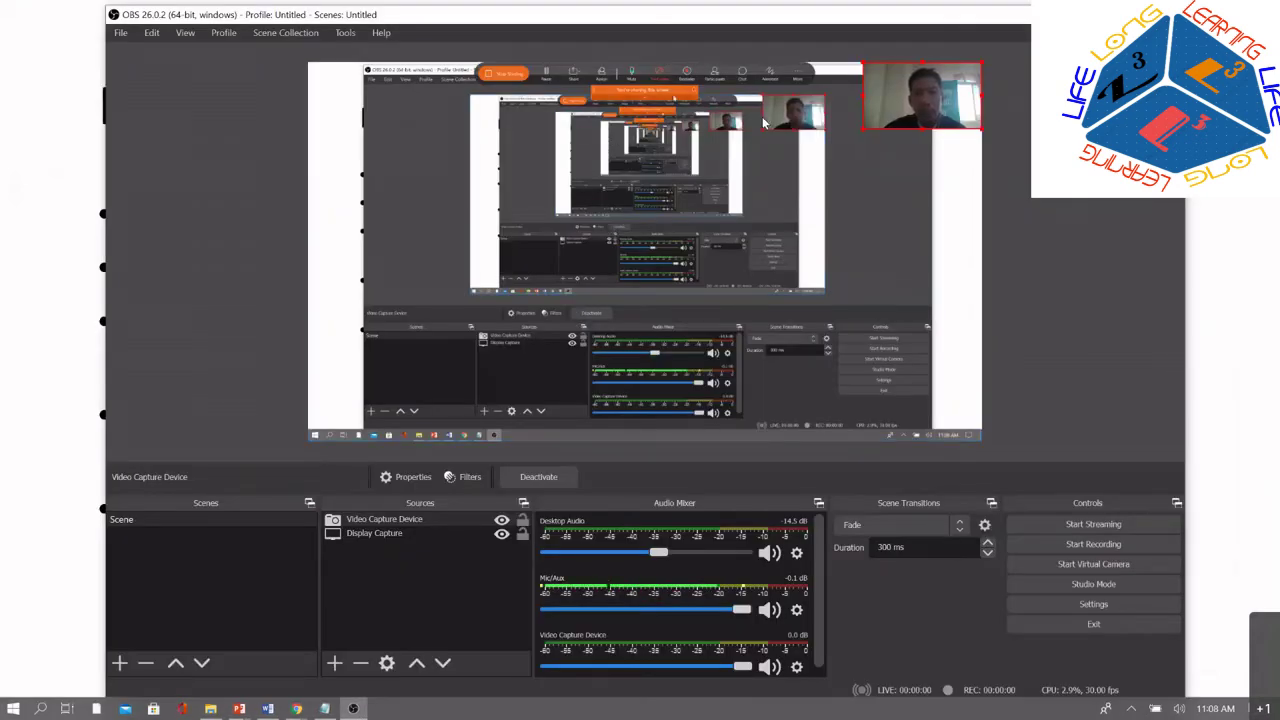
Step: Start the screen recording, then switch to the Cisco Webex Meetings window in Chrome and load netacad.com
{"action": "left_click", "coordinate": [1105, 546]}
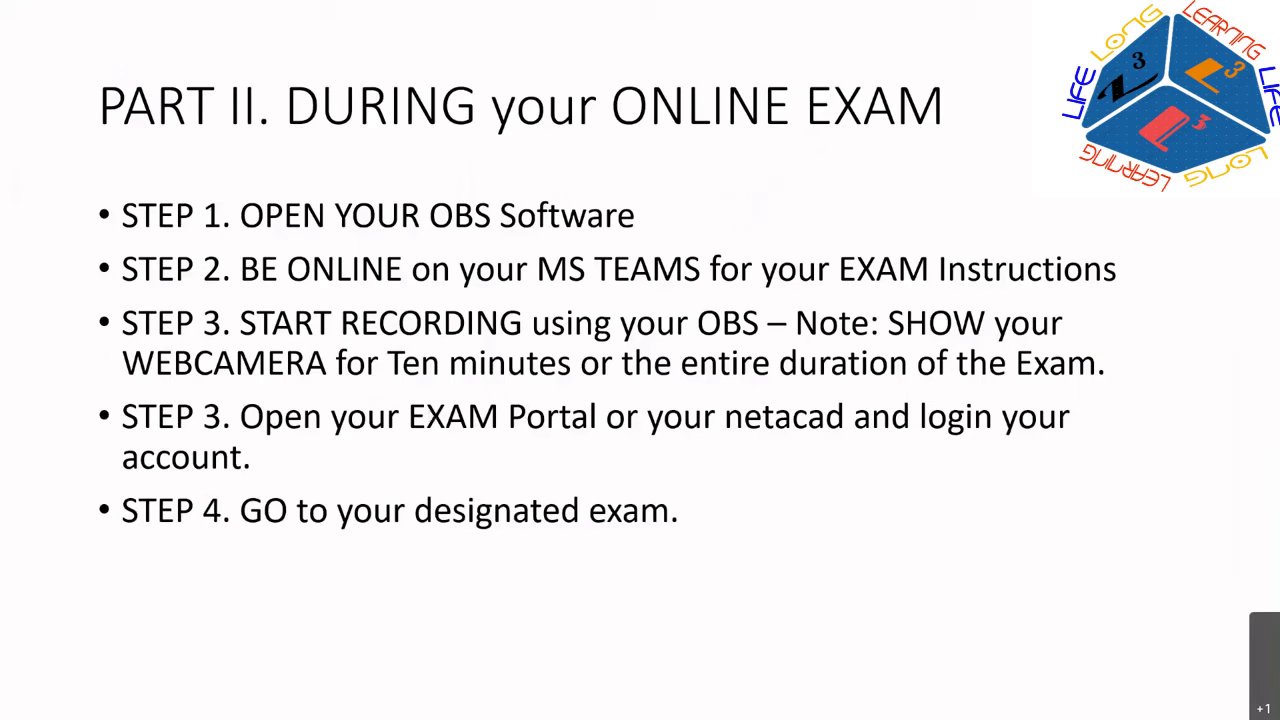
{"action": "key", "text": "super"}
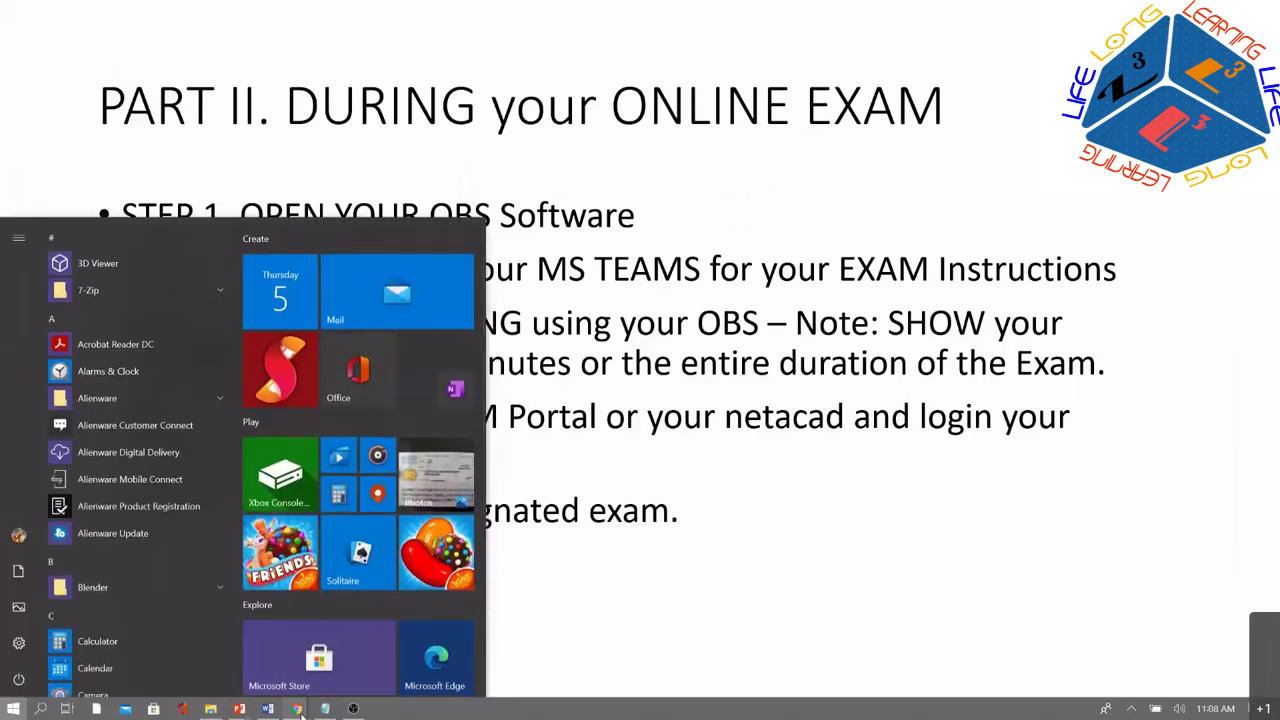
{"action": "mouse_move", "coordinate": [298, 710]}
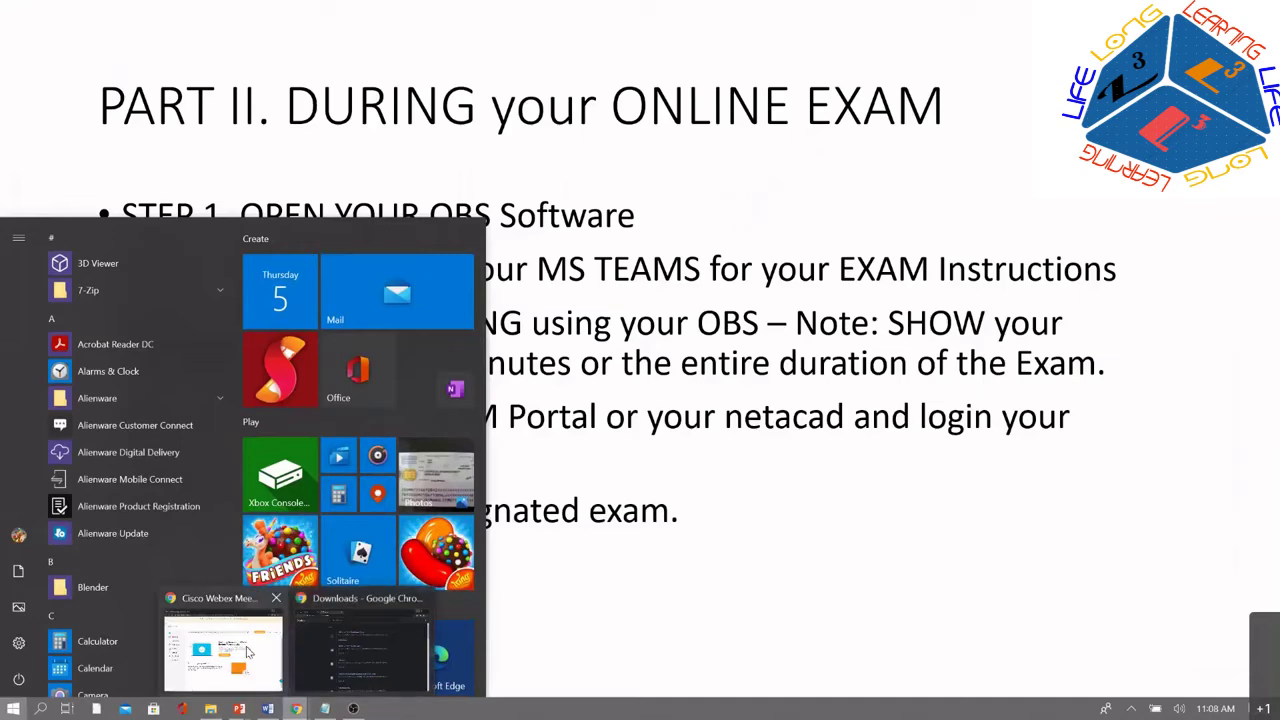
{"action": "left_click", "coordinate": [247, 652]}
{"action": "left_click", "coordinate": [385, 46]}
{"action": "type", "text": "netacad"}
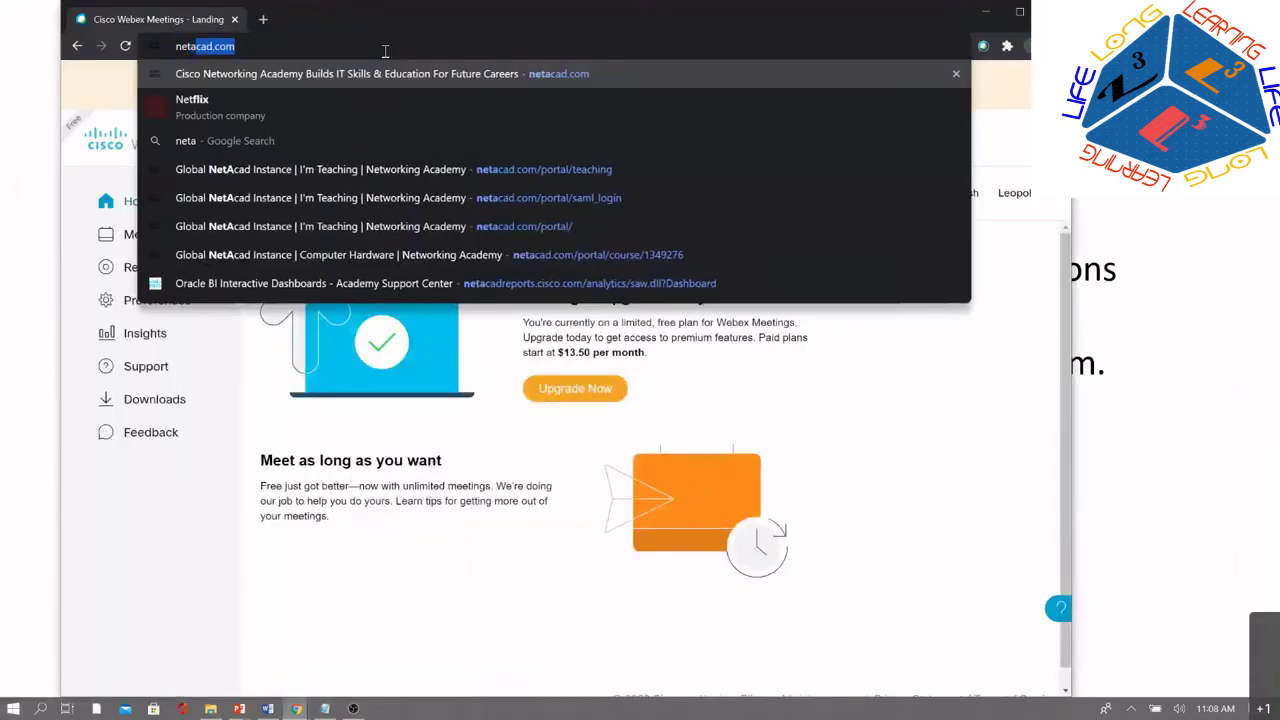
{"action": "type", "text": ".com"}
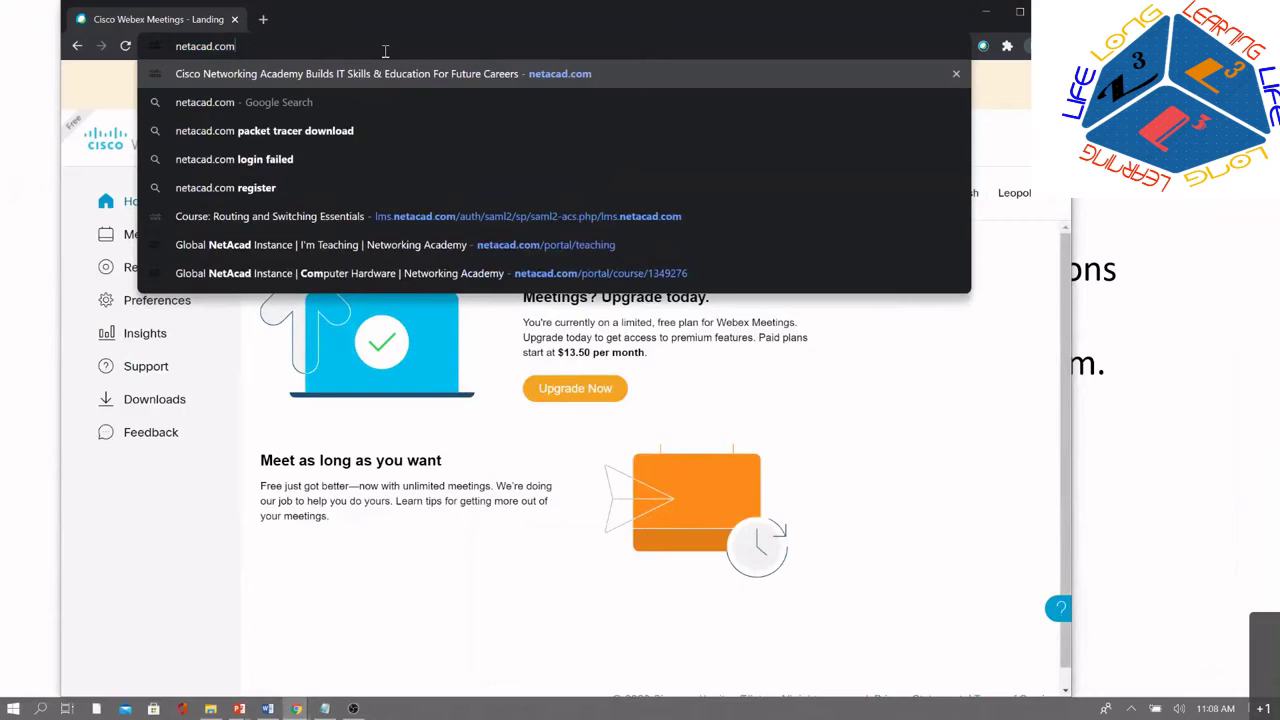
{"action": "key", "text": "Return"}
Step: Open the Networking Academy login page, enter the account password and try to sign in
{"action": "mouse_move", "coordinate": [968, 117]}
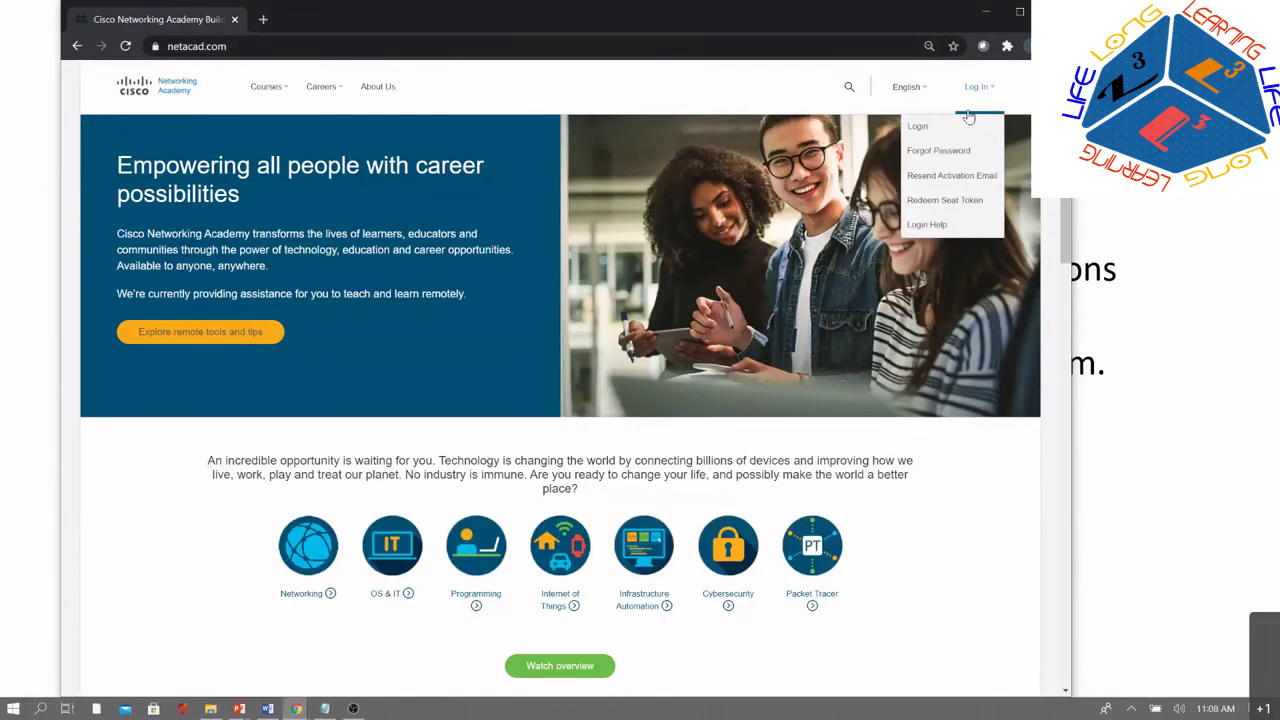
{"action": "left_click", "coordinate": [940, 133]}
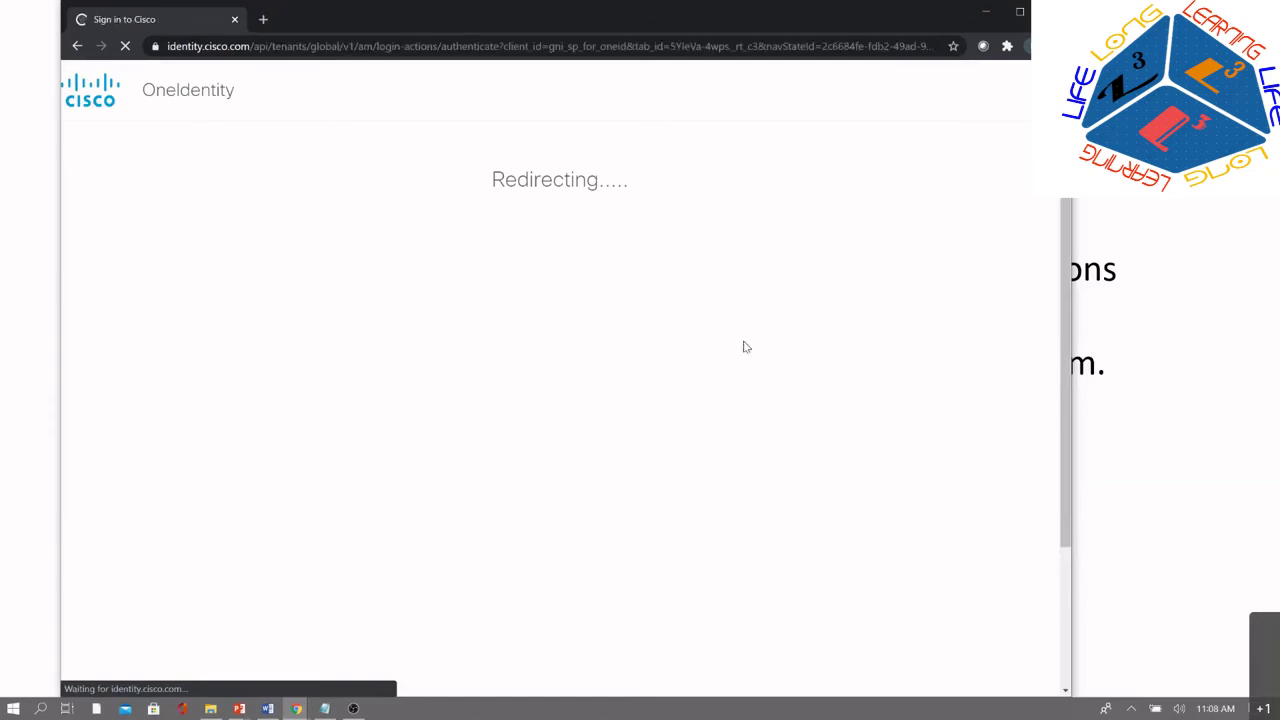
{"action": "type", "text": "*********"}
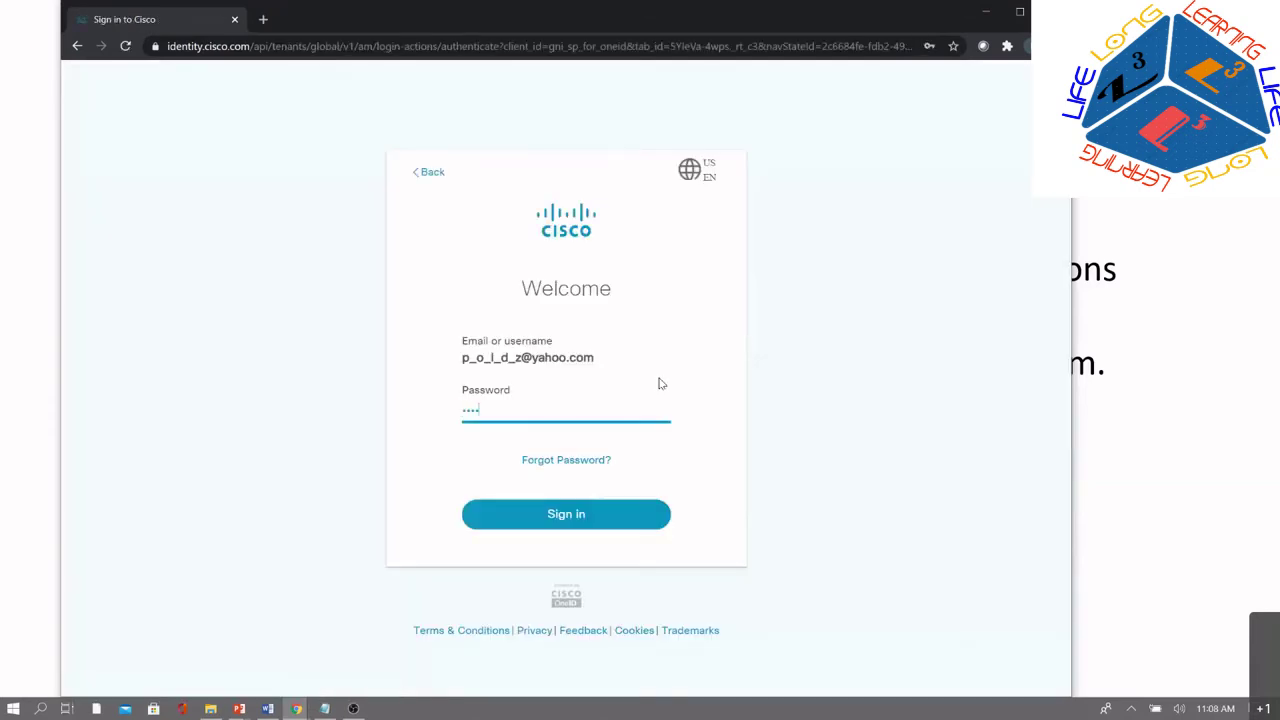
{"action": "type", "text": "*"}
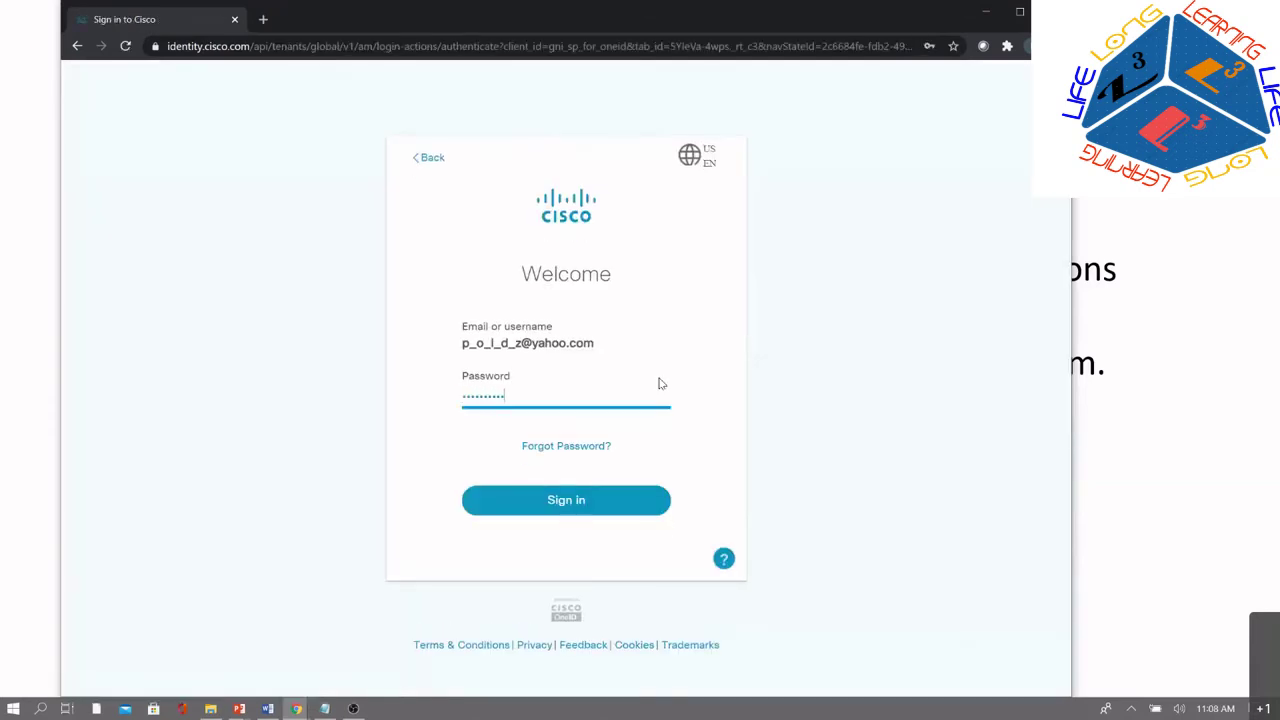
{"action": "left_click", "coordinate": [582, 500]}
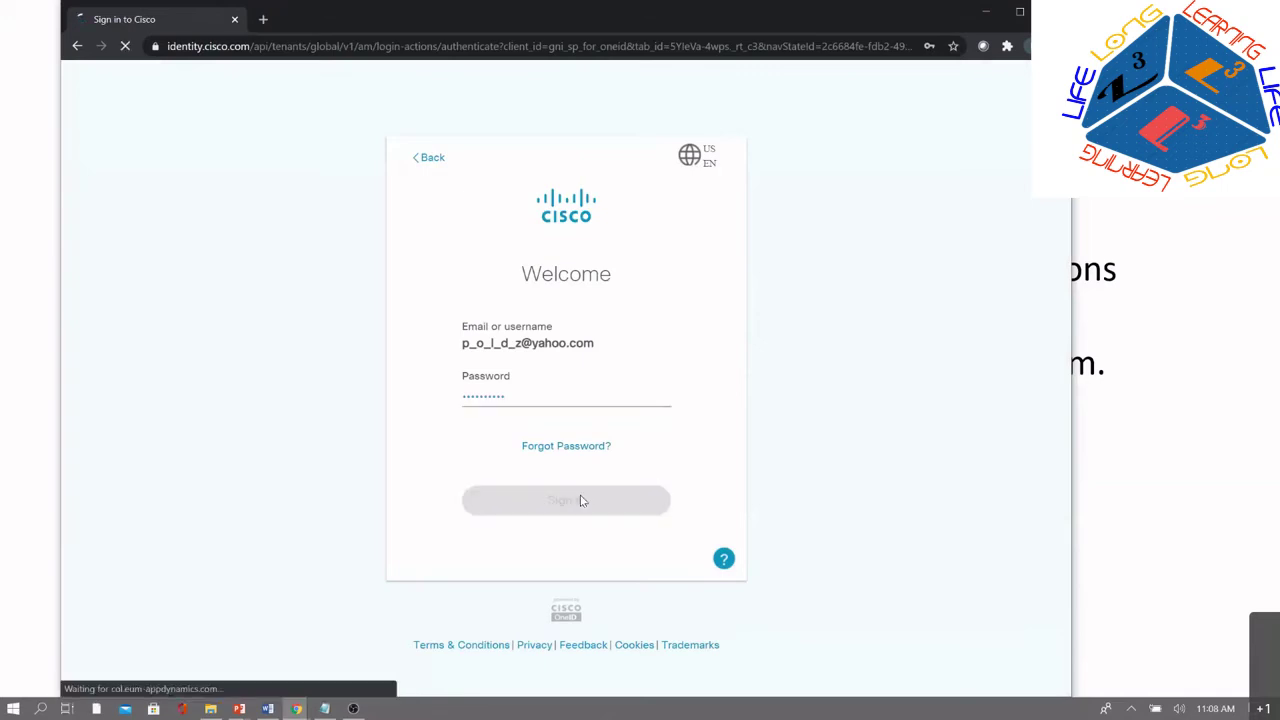
Step: Re-enter the account password on the Cisco sign-in form and submit it
{"action": "type", "text": "******"}
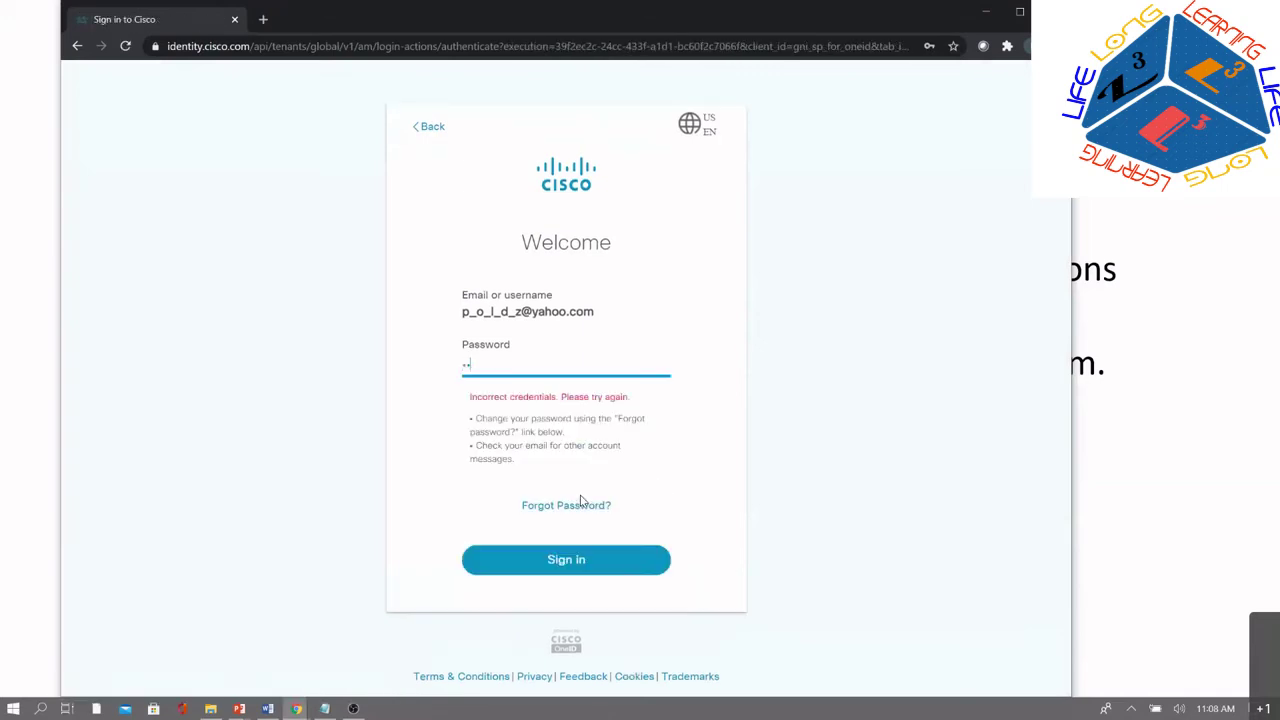
{"action": "type", "text": "****"}
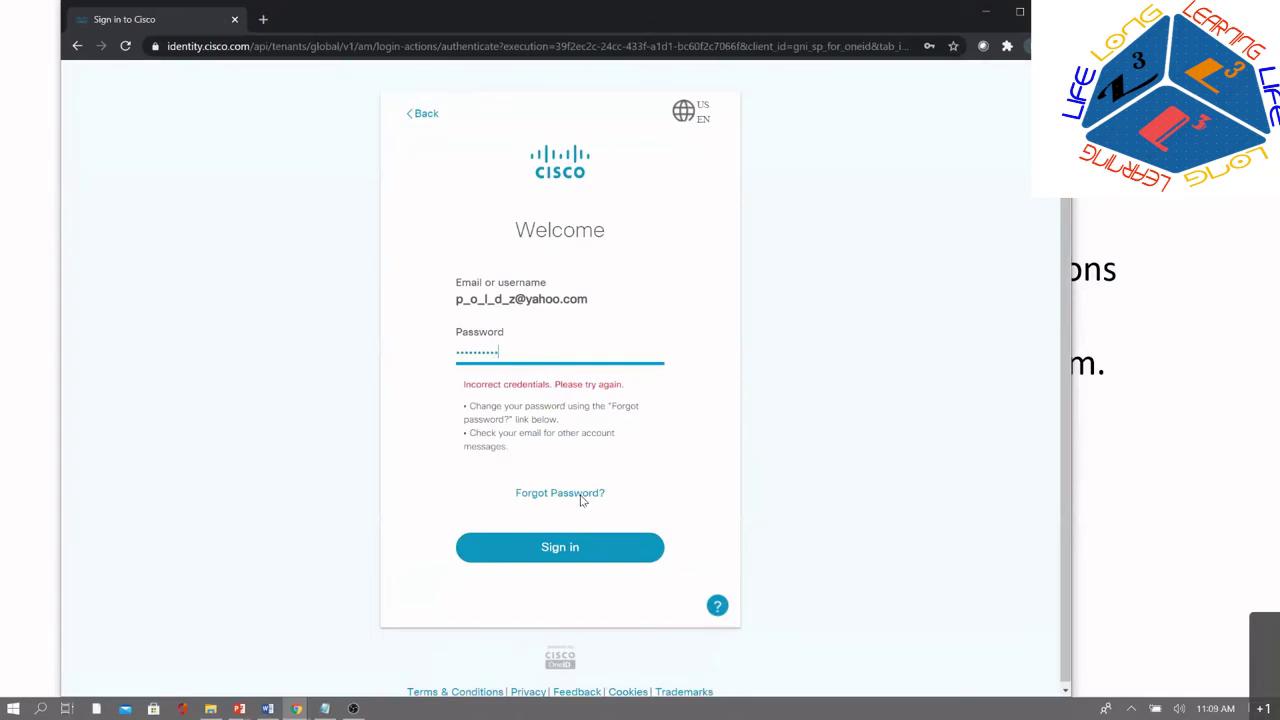
{"action": "left_click", "coordinate": [585, 546]}
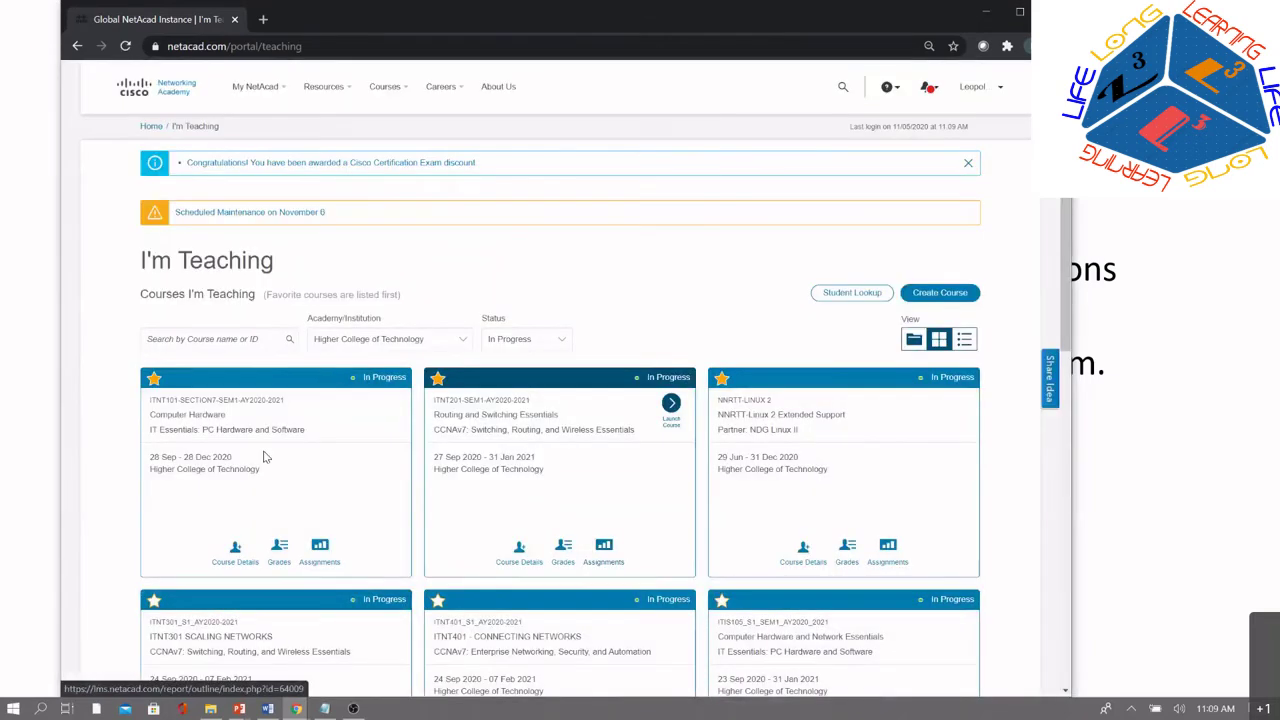
Step: Launch the ITNT101-SECTION7 Computer Hardware course and preview its Chapter 1 Quiz
{"action": "left_click", "coordinate": [388, 425]}
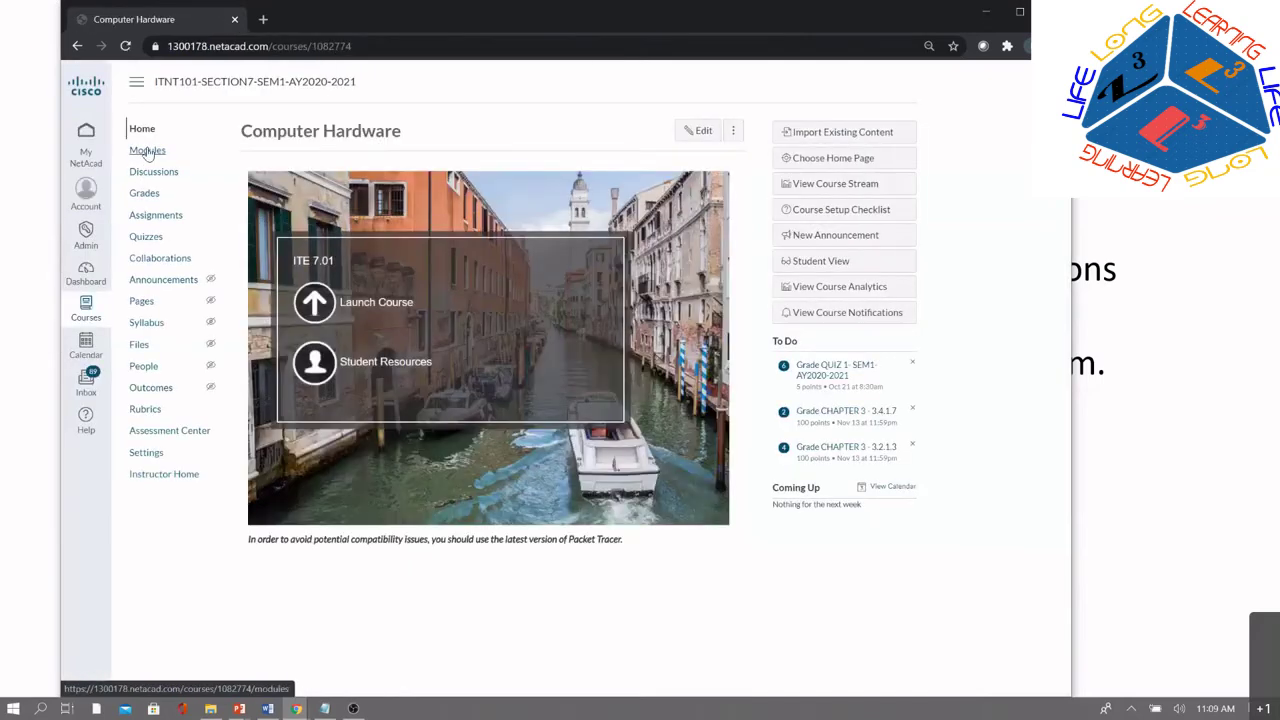
{"action": "left_click", "coordinate": [146, 237]}
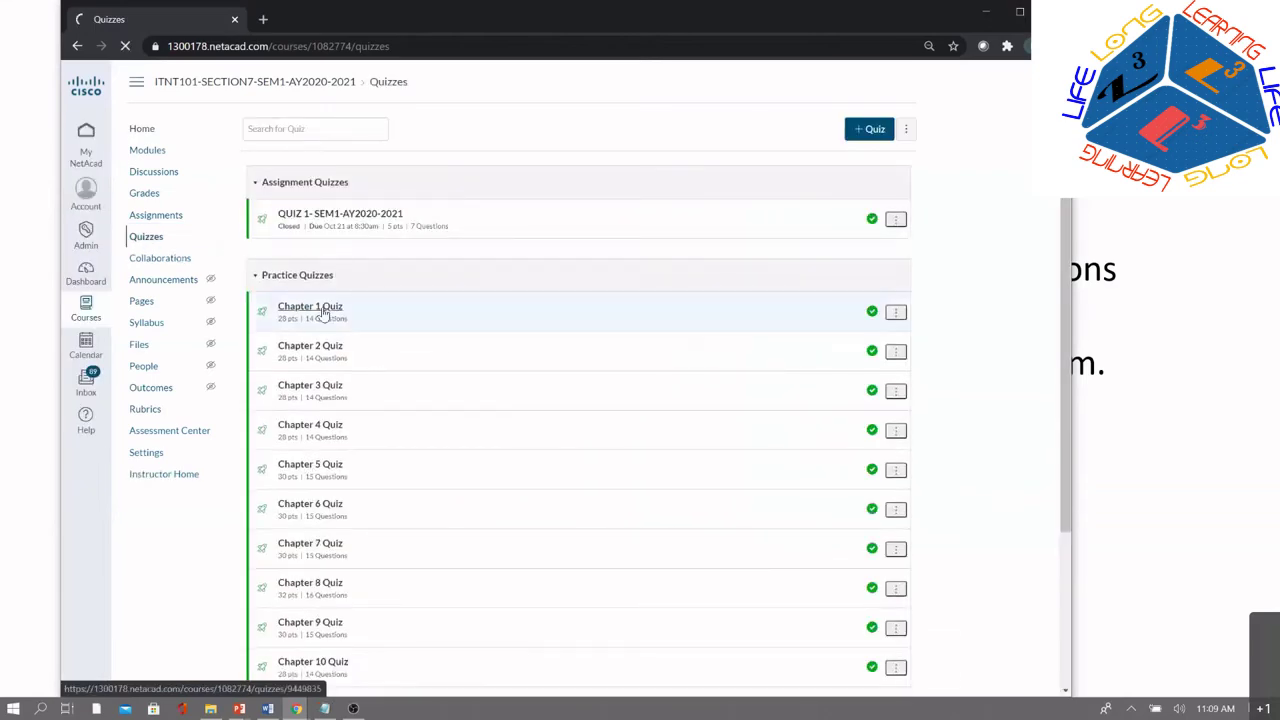
{"action": "left_click", "coordinate": [323, 314]}
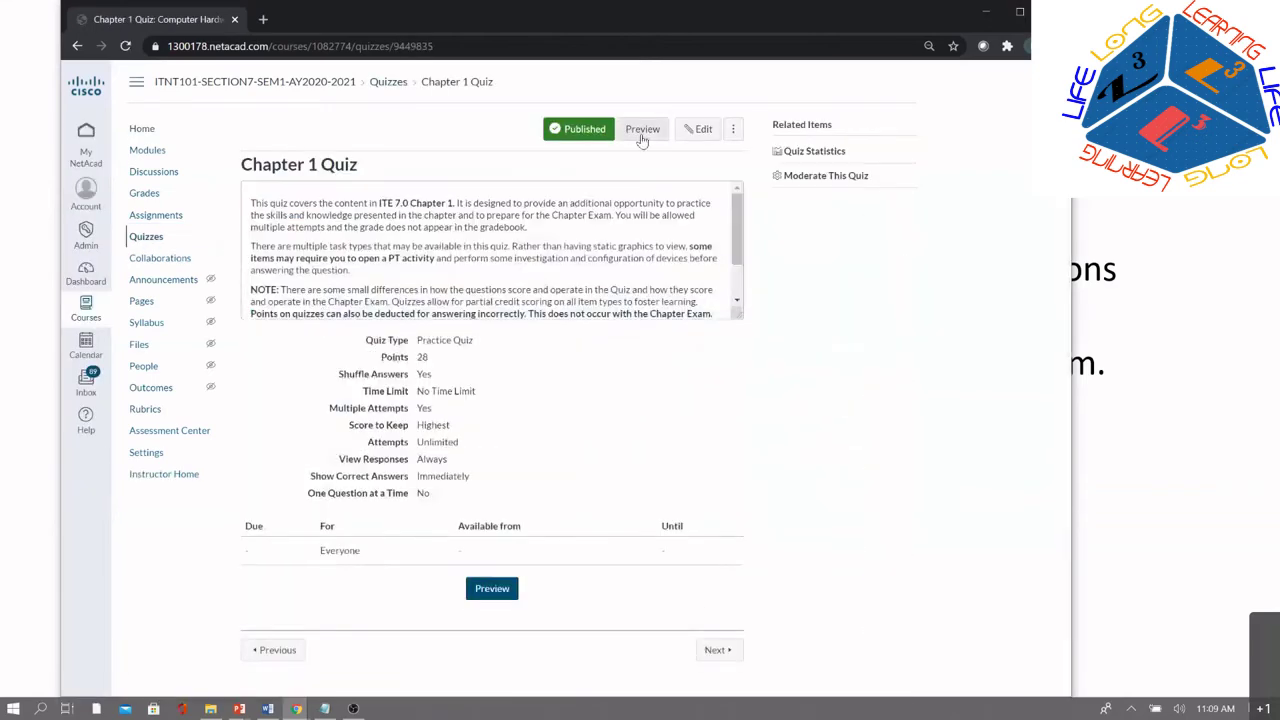
{"action": "left_click", "coordinate": [642, 131]}
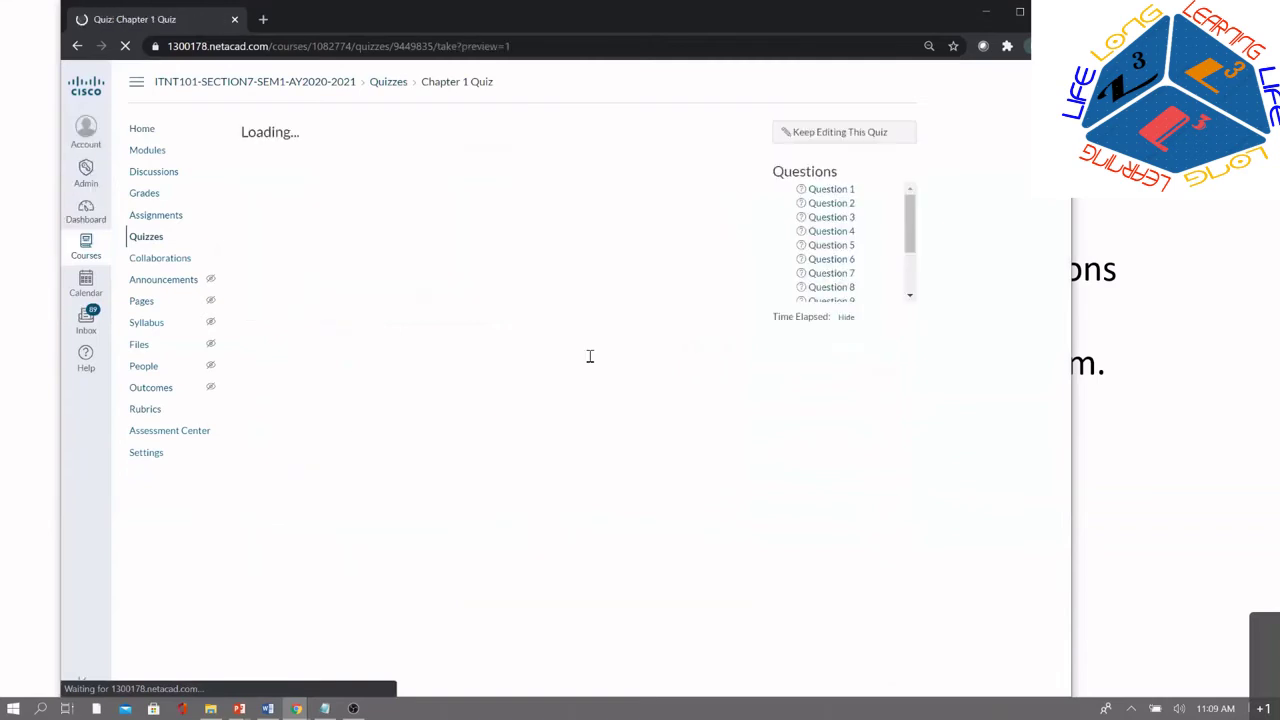
Step: Answer Question 1 with 64-bit gigabit Ethernet adapter and hard drive, Question 2 with using multiple fans, and Question 3 with AT
{"action": "scroll", "coordinate": [534, 440], "scroll_direction": "down", "scroll_amount": 3}
{"action": "scroll", "coordinate": [534, 440], "scroll_direction": "down", "scroll_amount": 1}
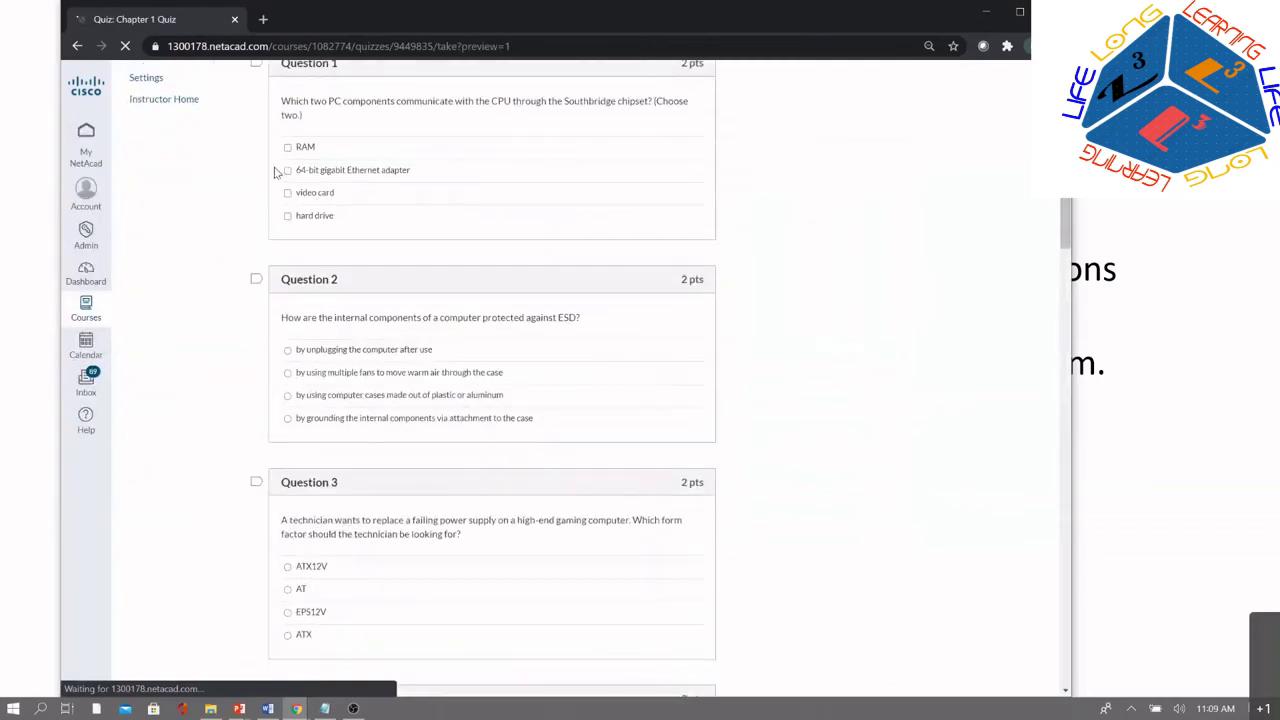
{"action": "left_click", "coordinate": [287, 216]}
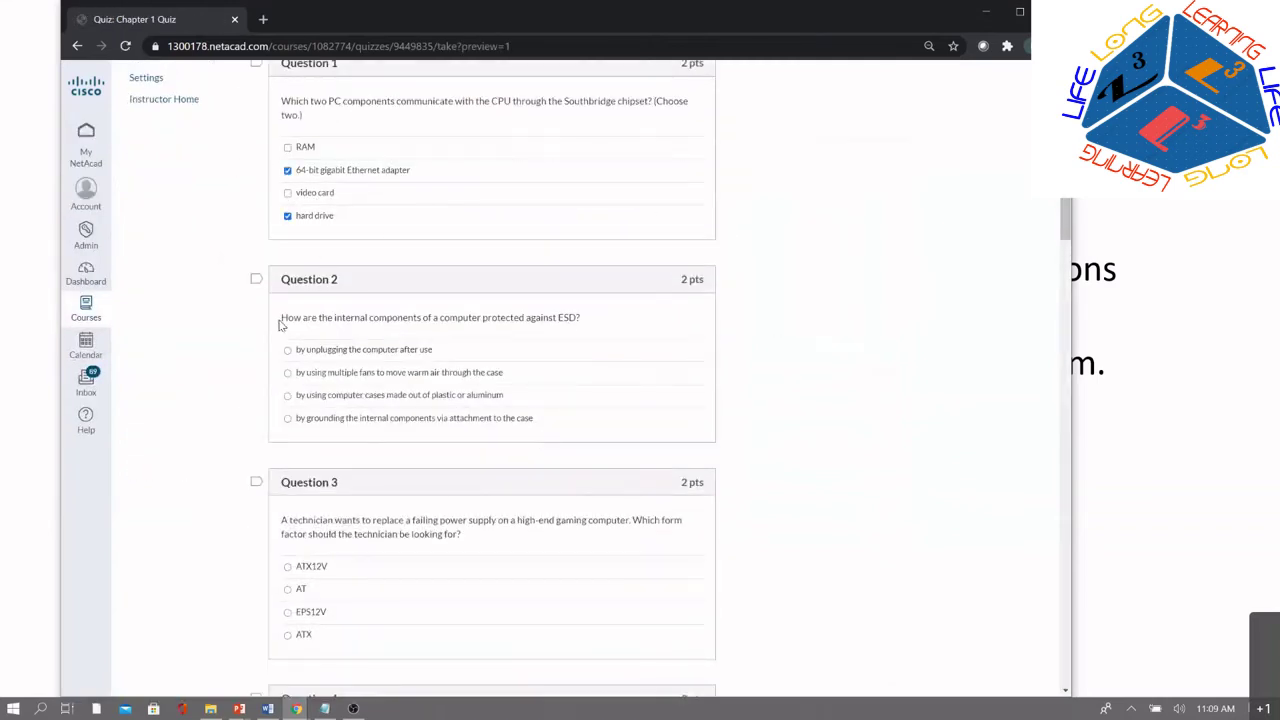
{"action": "left_click", "coordinate": [288, 373]}
{"action": "left_click", "coordinate": [287, 589]}
Step: Answer Question 4 with PCI and choose monitor and keyboard for Question 5
{"action": "scroll", "coordinate": [287, 589], "scroll_direction": "down", "scroll_amount": 3}
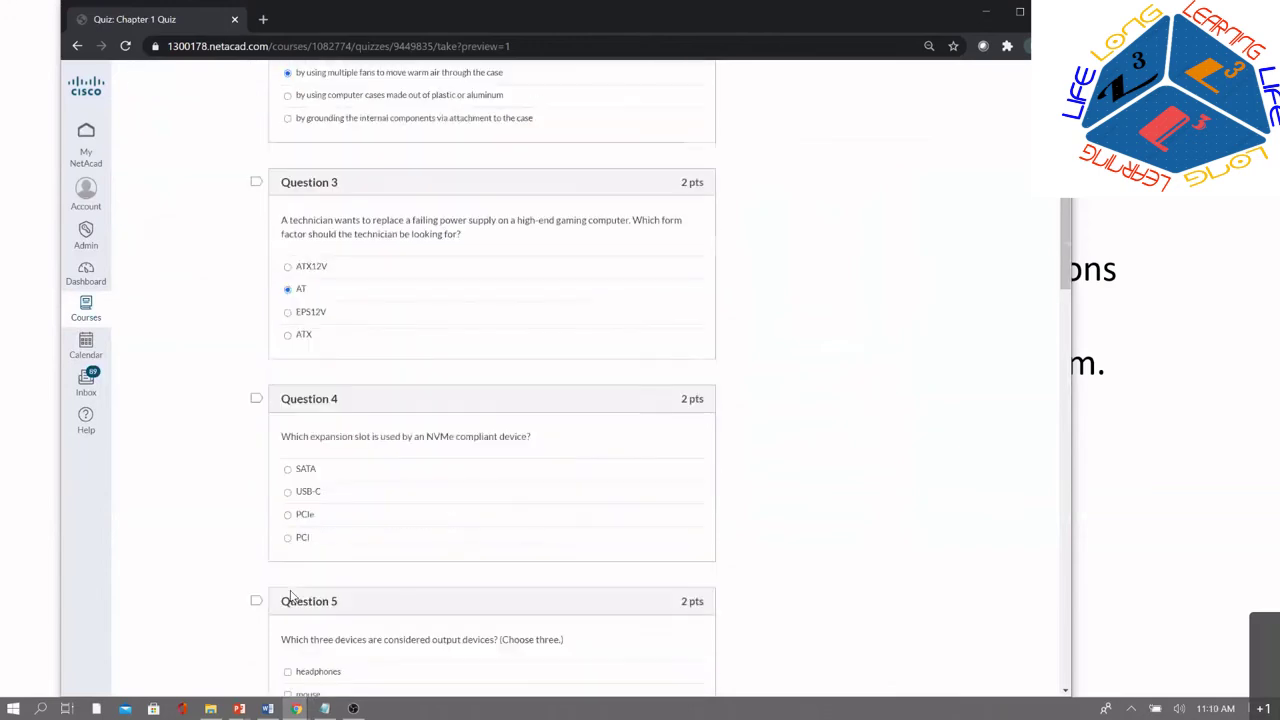
{"action": "left_click", "coordinate": [288, 540]}
{"action": "scroll", "coordinate": [288, 540], "scroll_direction": "down", "scroll_amount": 2}
{"action": "left_click", "coordinate": [287, 538]}
{"action": "left_click", "coordinate": [287, 515]}
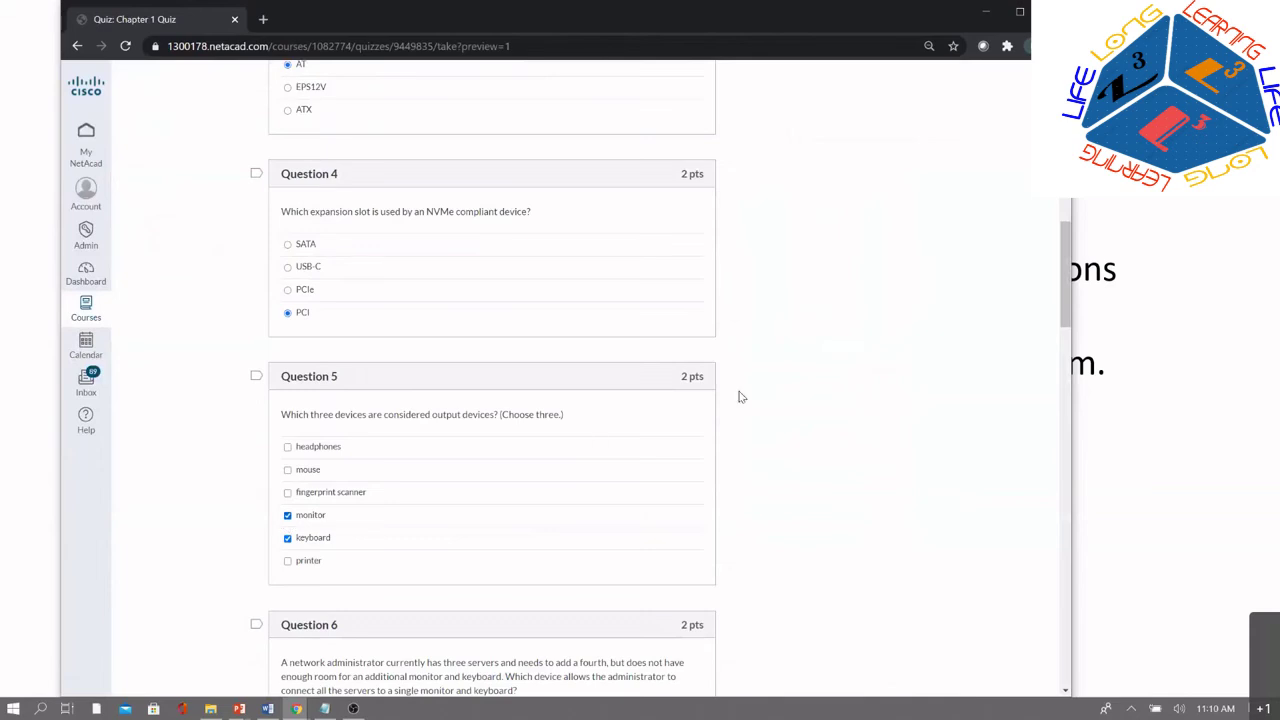
Step: Submit the Chapter 1 Quiz with the remaining questions left unanswered
{"action": "scroll", "coordinate": [740, 397], "scroll_direction": "down", "scroll_amount": 20}
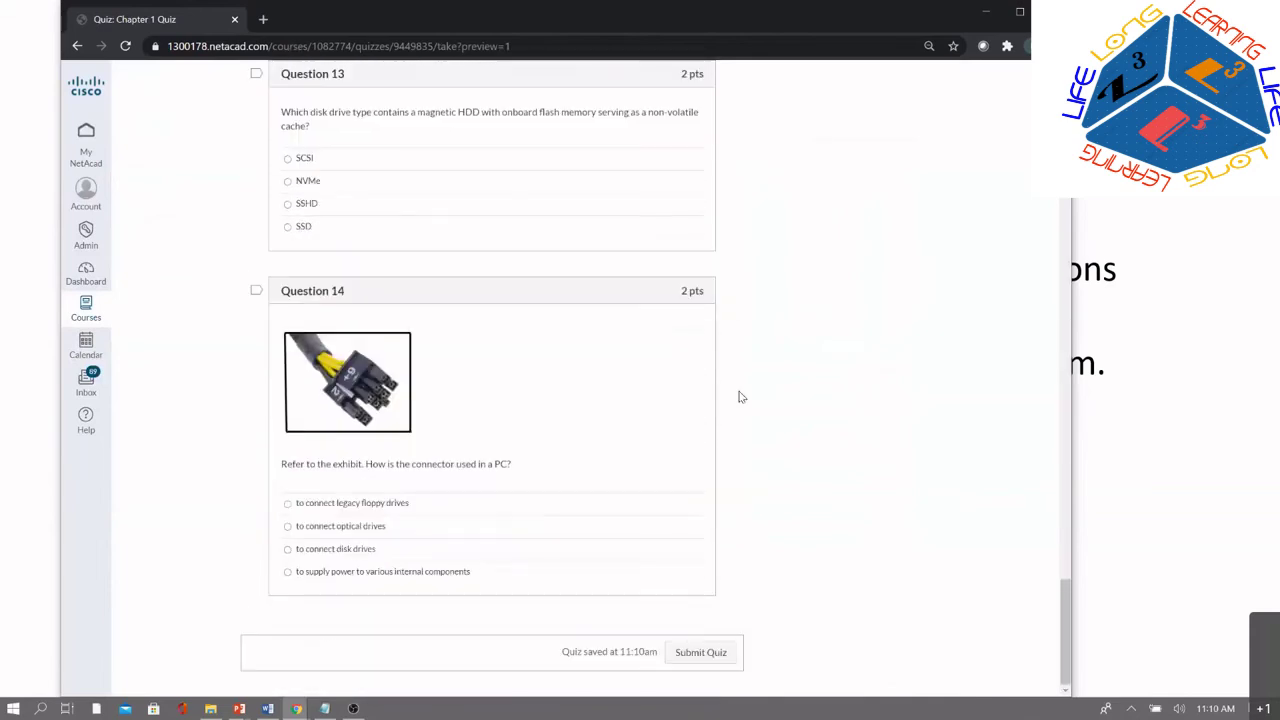
{"action": "left_click", "coordinate": [700, 652]}
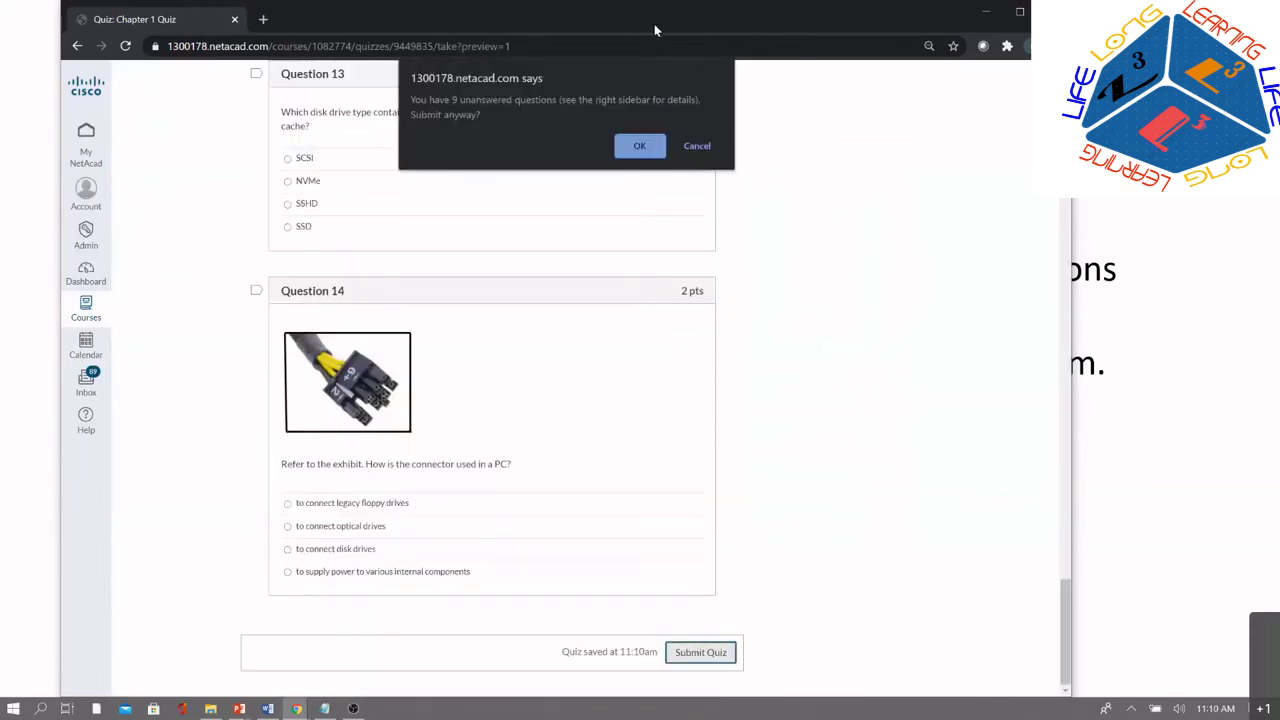
{"action": "left_click", "coordinate": [639, 145]}
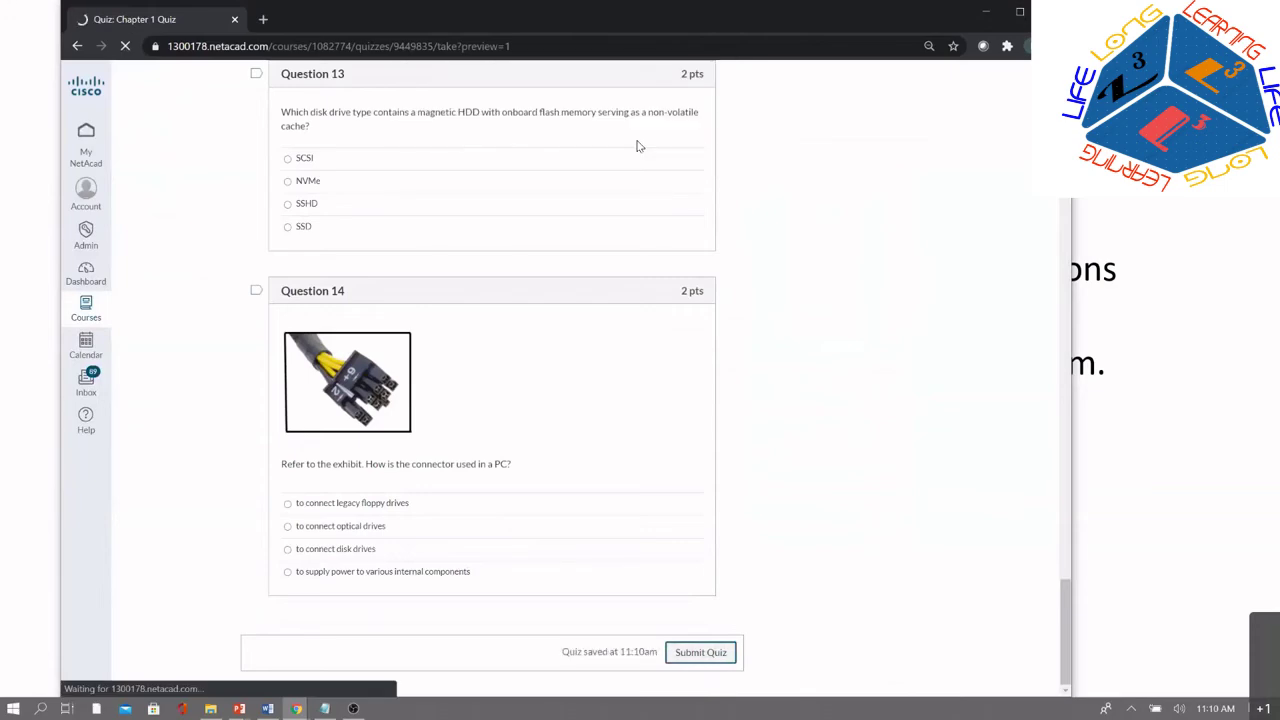
Step: Minimize the browser, switch back to OBS Studio and stop the recording
{"action": "left_click", "coordinate": [985, 17]}
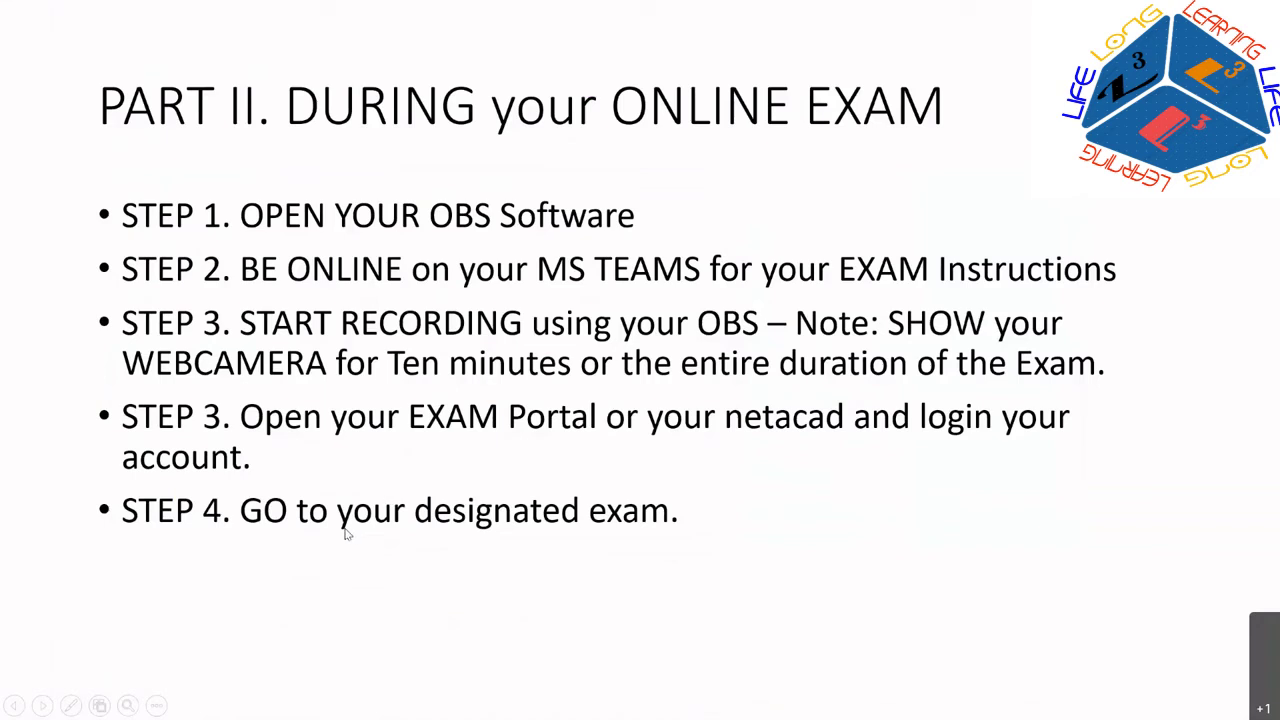
{"action": "key", "text": "super"}
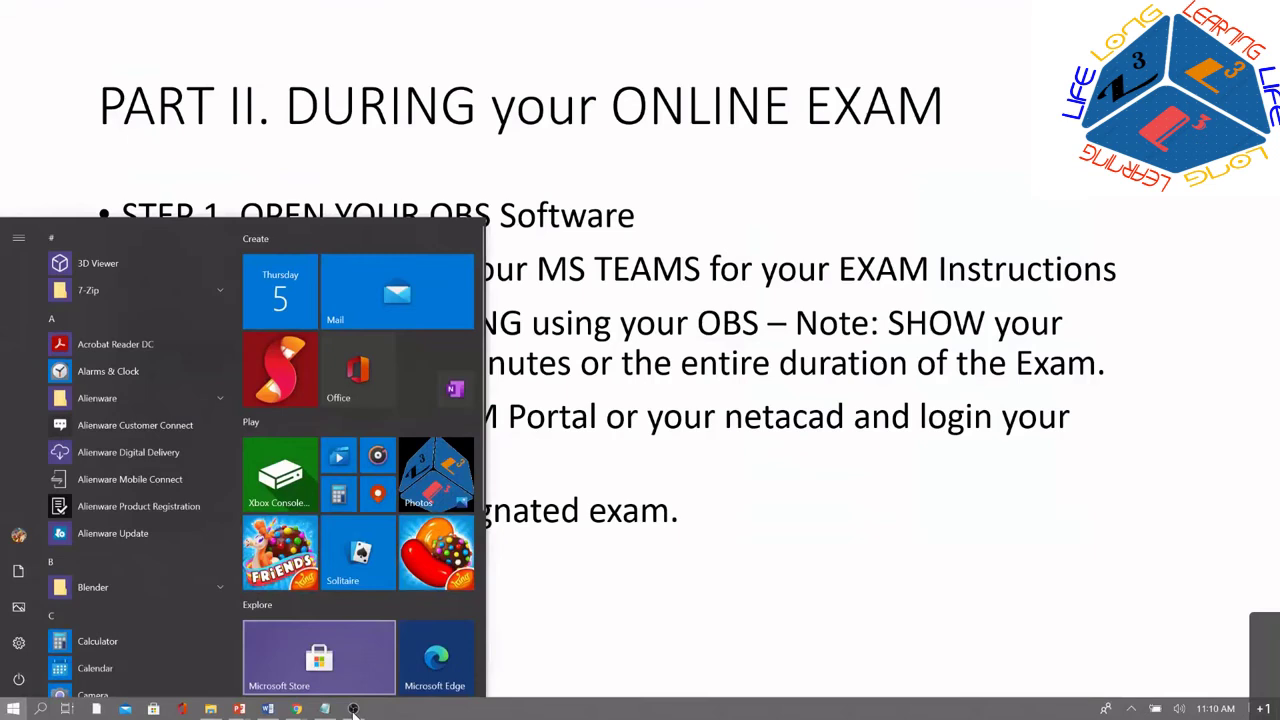
{"action": "left_click", "coordinate": [353, 709]}
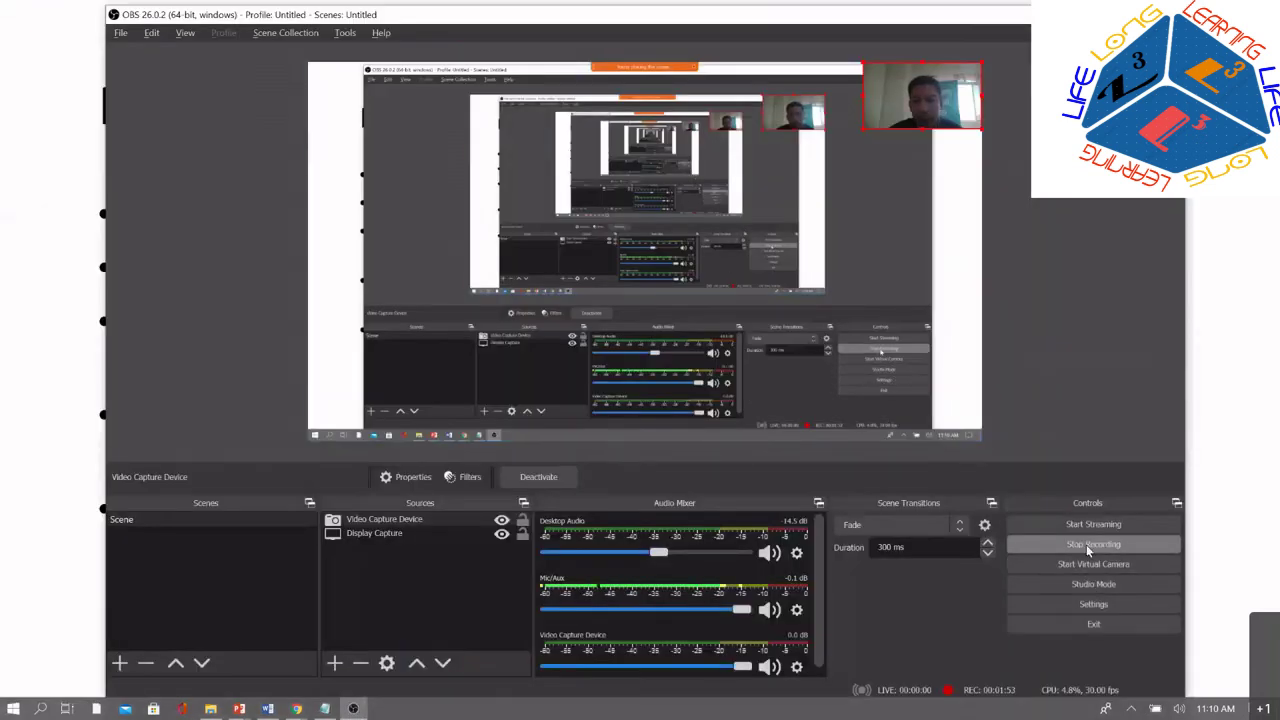
{"action": "left_click", "coordinate": [1089, 545]}
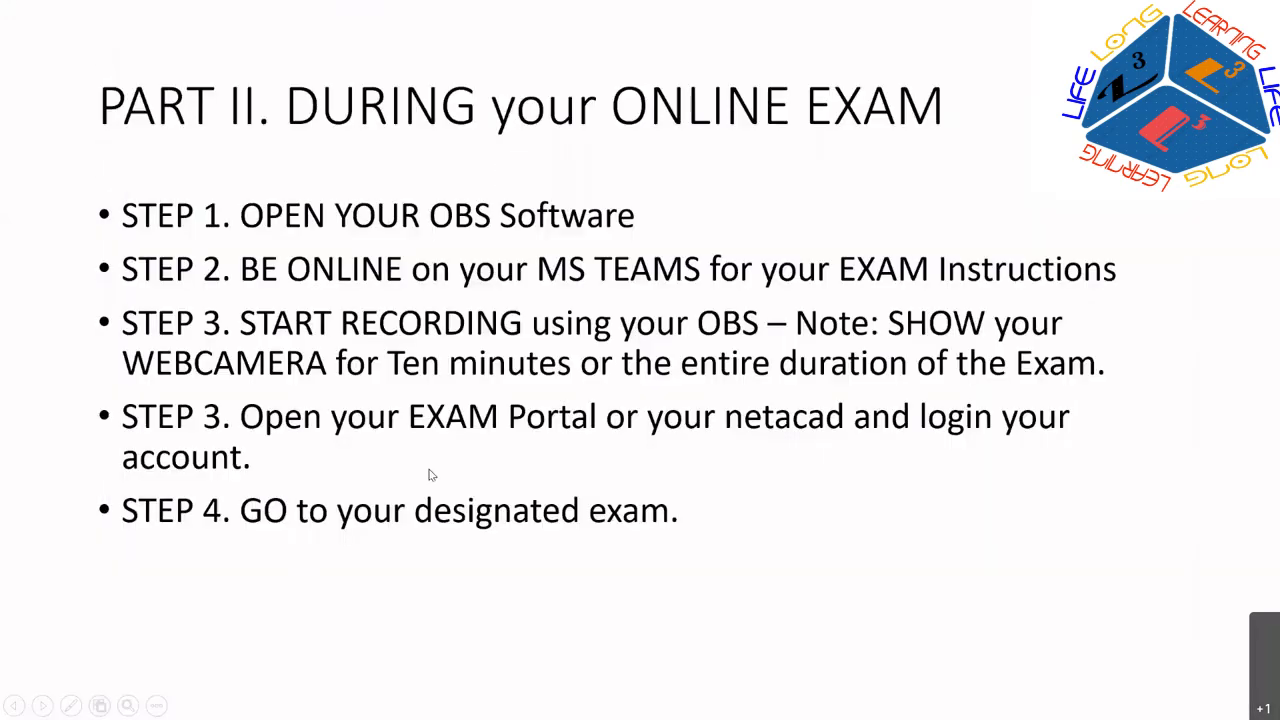
Step: Switch to File Explorer and open the "ONline Exam Recording" folder inside Videos
{"action": "key", "text": "super"}
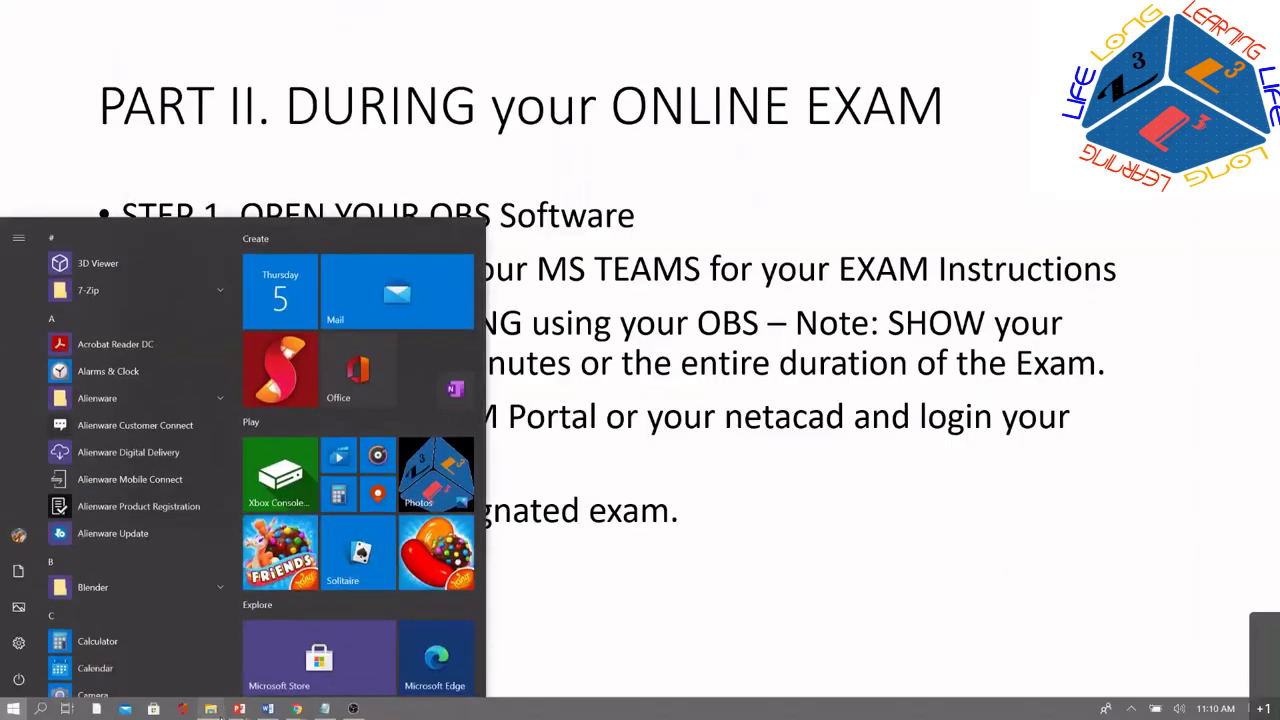
{"action": "left_click", "coordinate": [213, 712]}
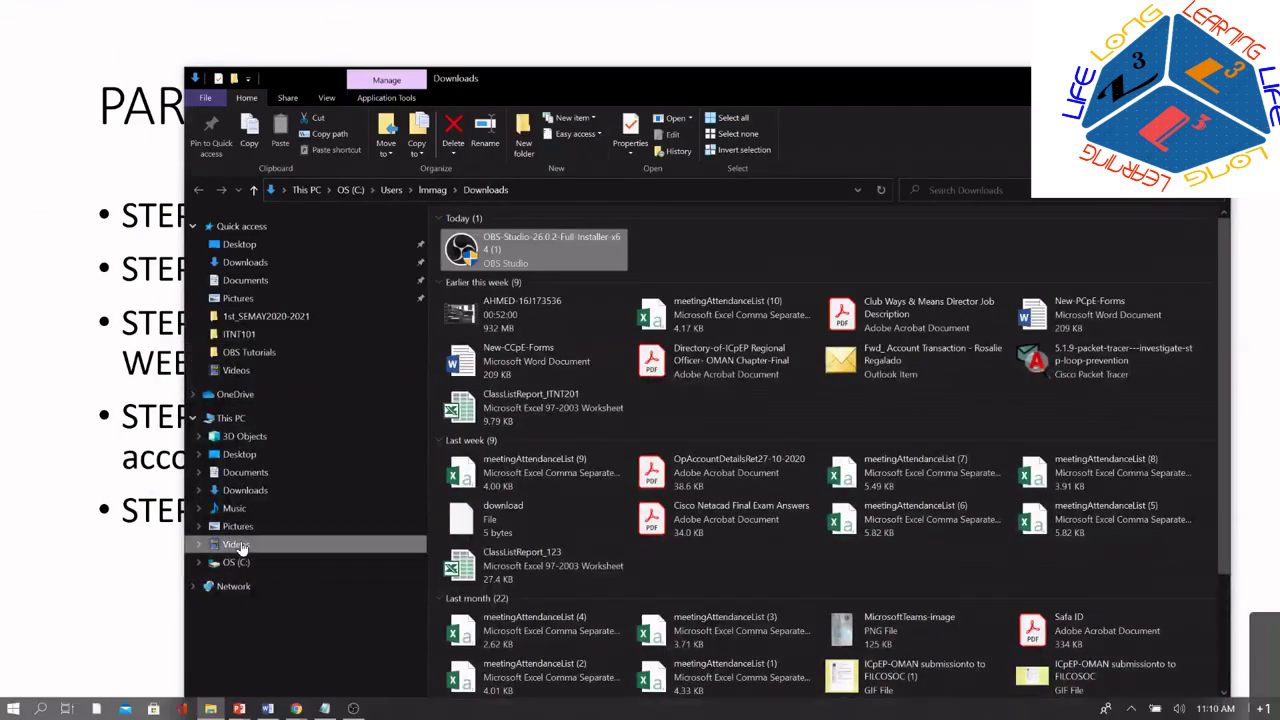
{"action": "left_click", "coordinate": [236, 544]}
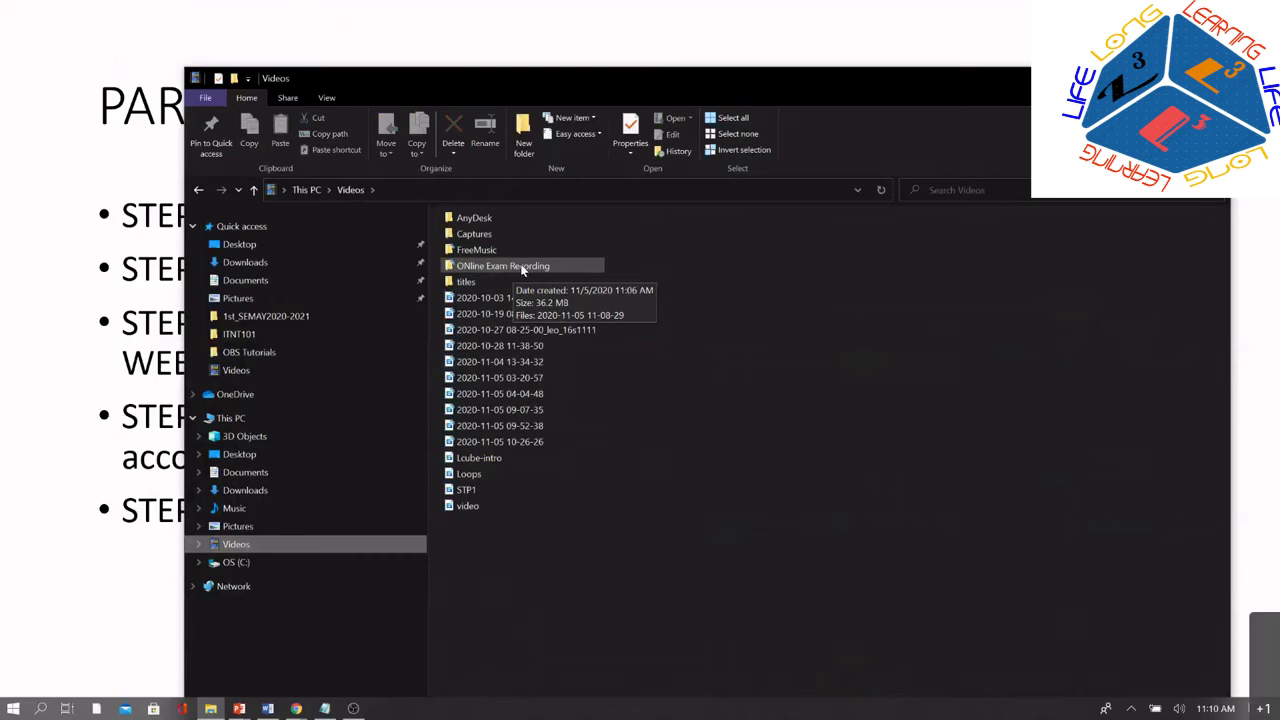
{"action": "double_click", "coordinate": [520, 268]}
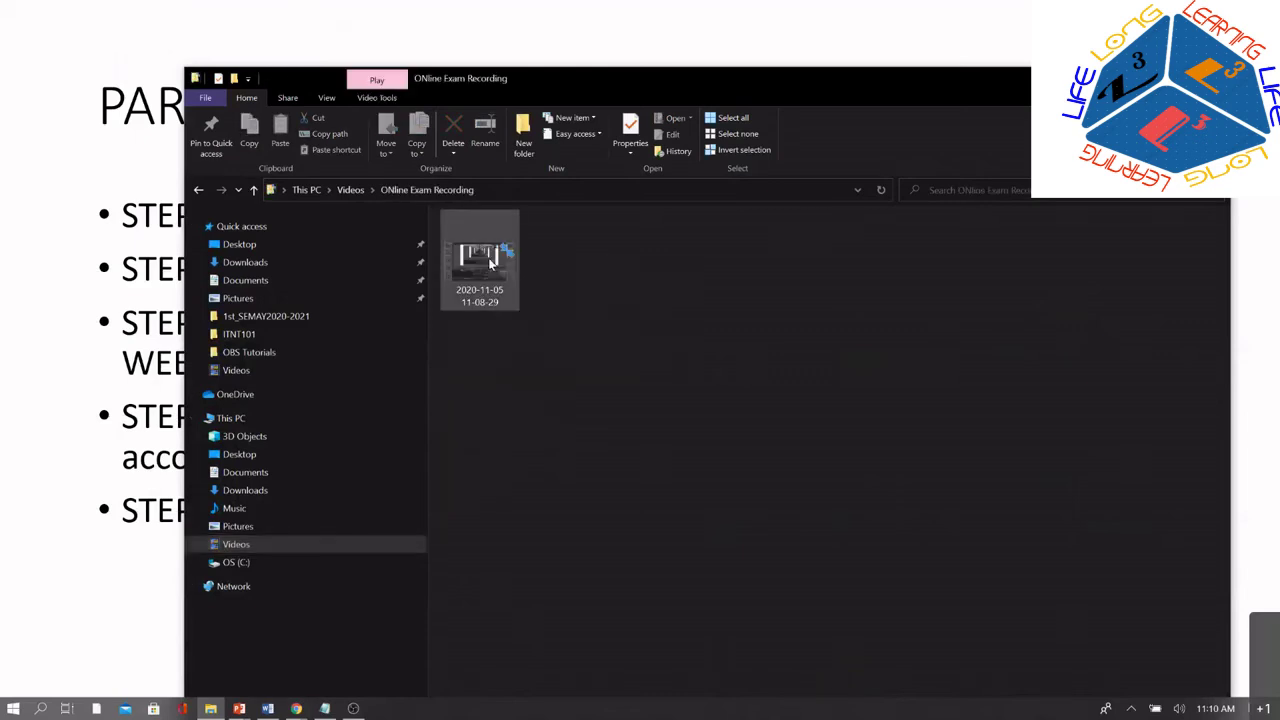
{"action": "left_click", "coordinate": [490, 262]}
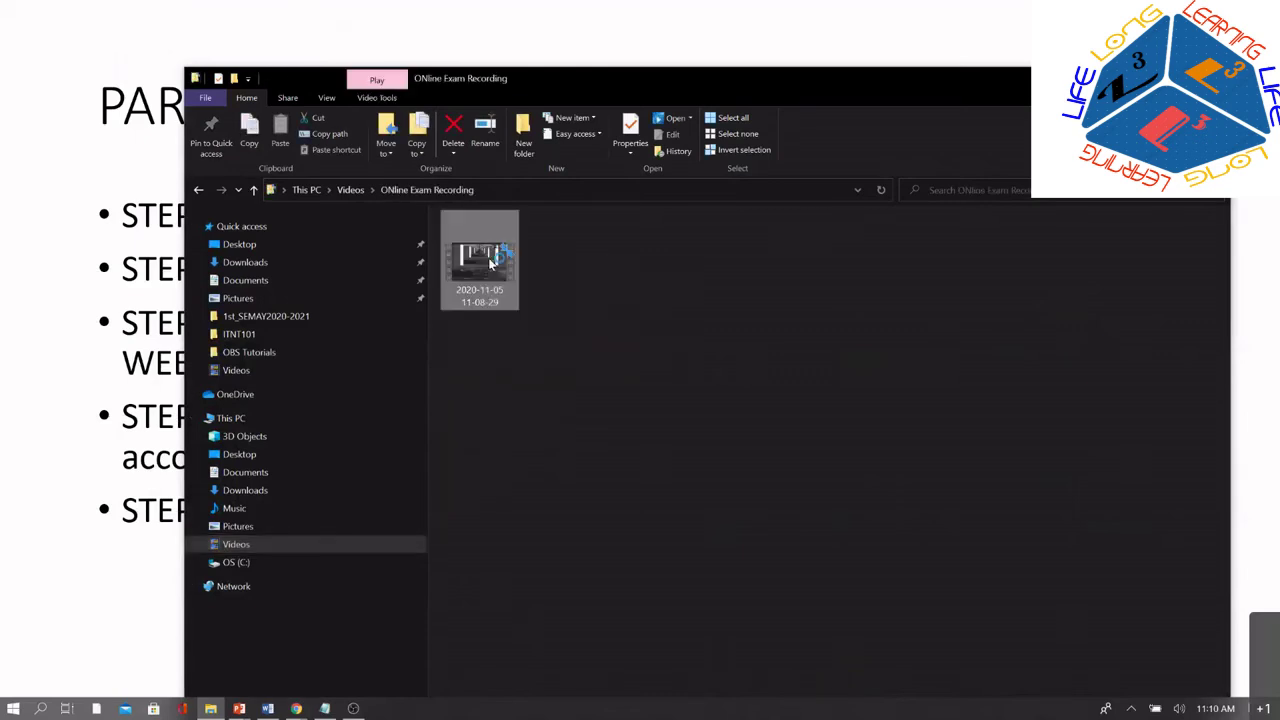
{"action": "double_click", "coordinate": [490, 262]}
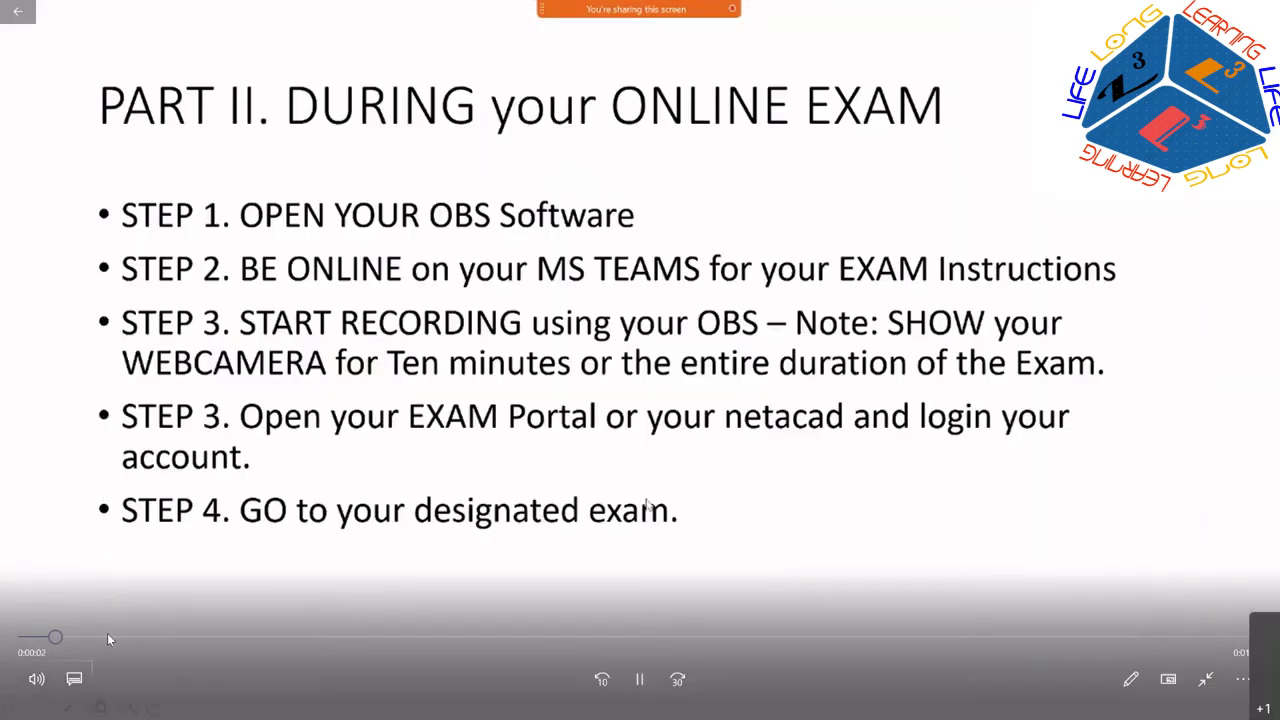
{"action": "left_click", "coordinate": [118, 636]}
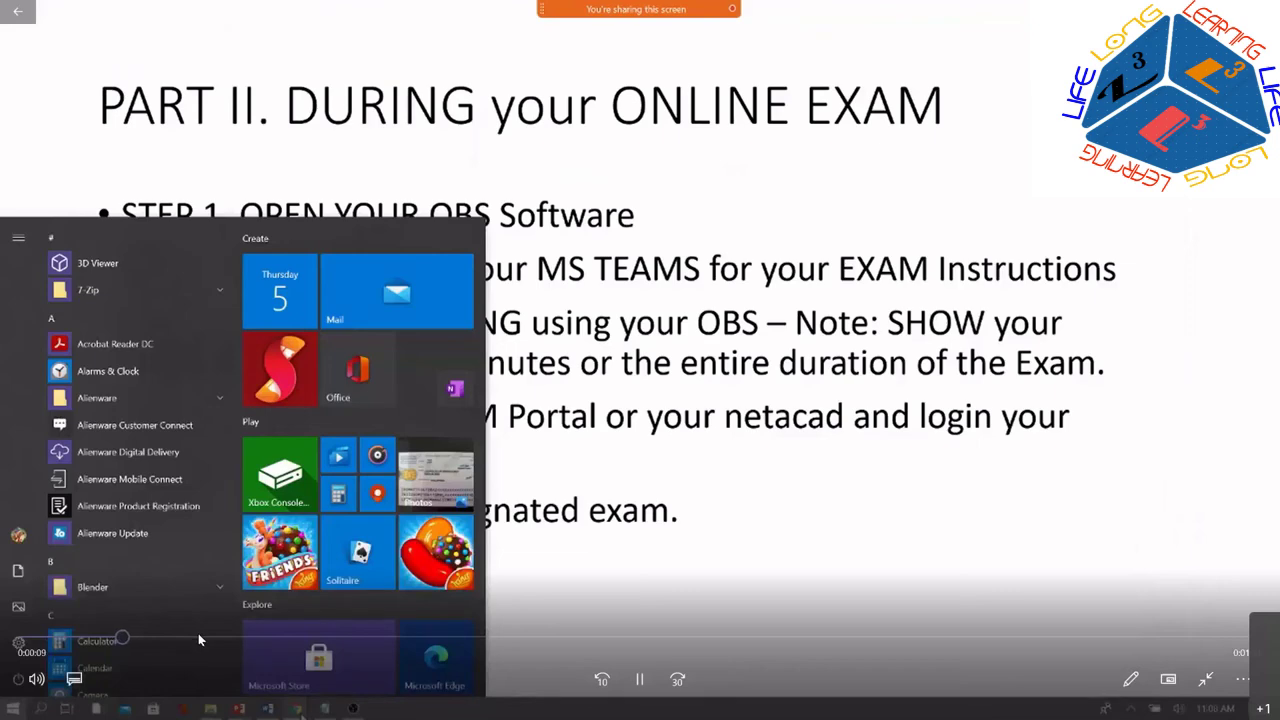
{"action": "left_click", "coordinate": [198, 636]}
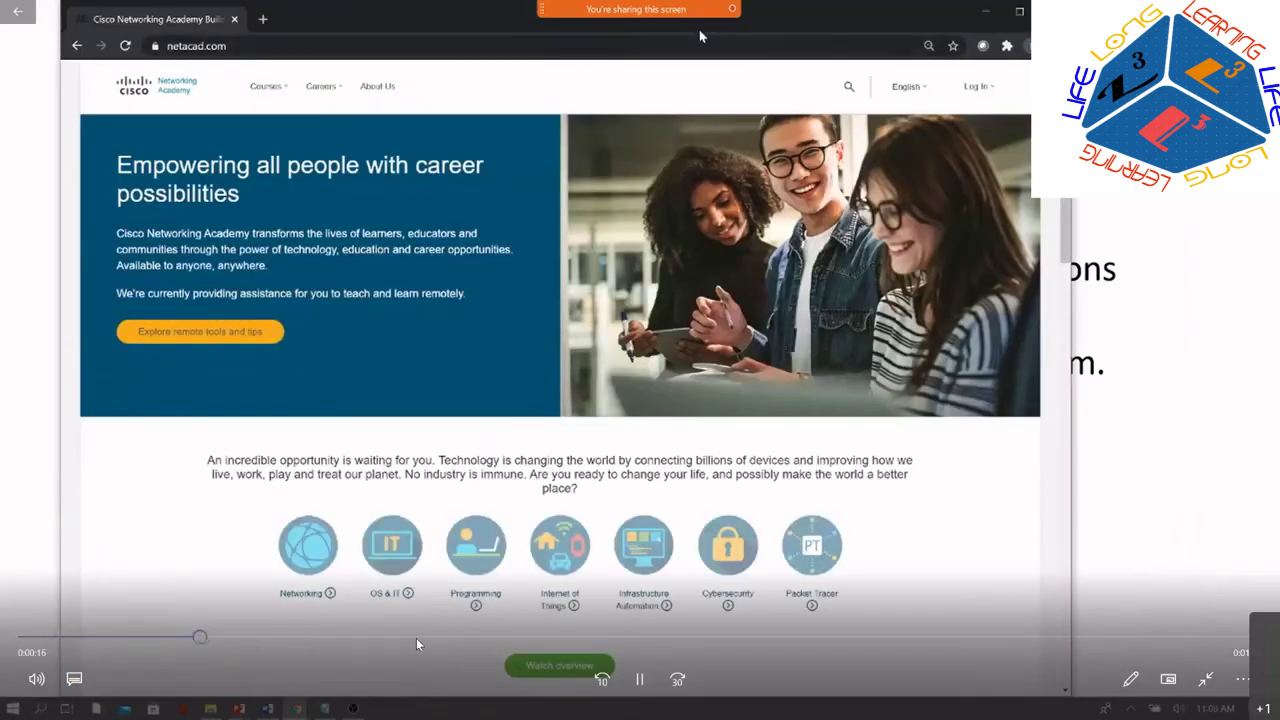
{"action": "left_click", "coordinate": [420, 637]}
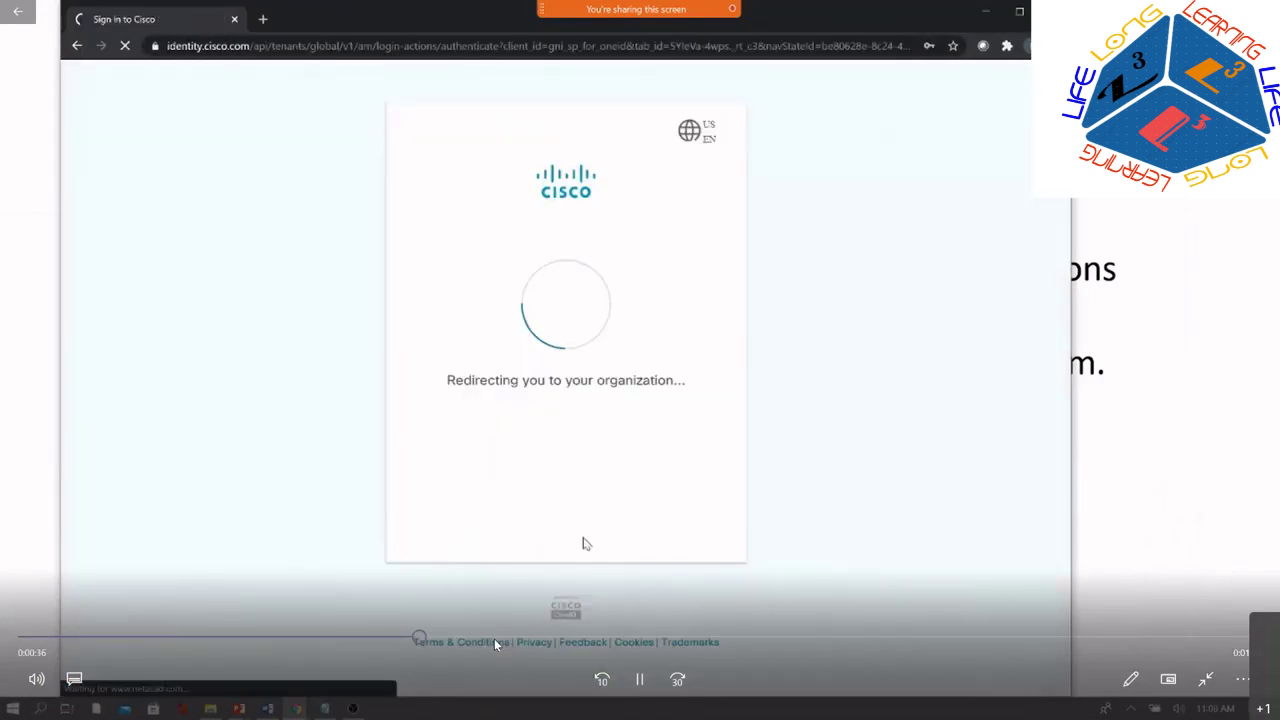